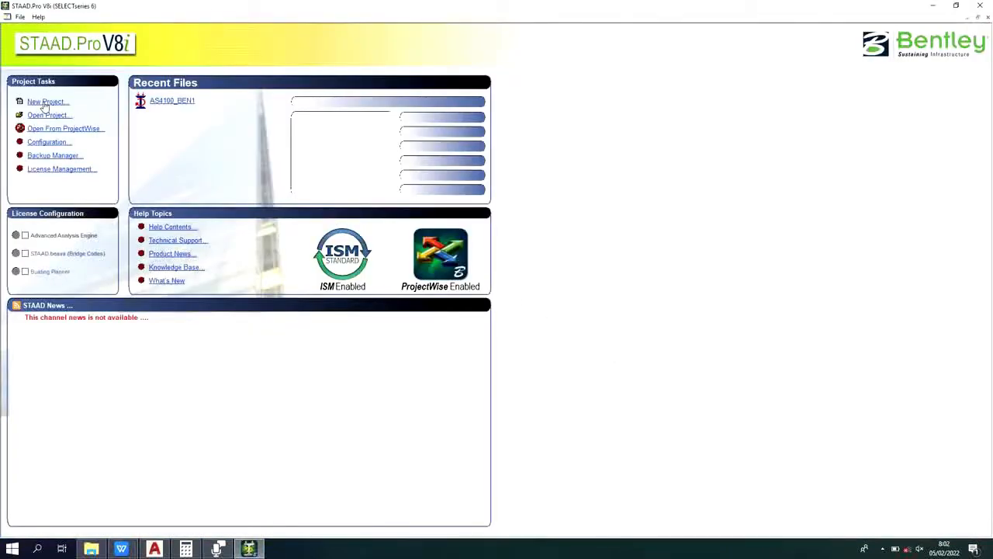
Step: Create a new Space model named girder, stored in the staad folder inside the bridge folder
click(45, 104)
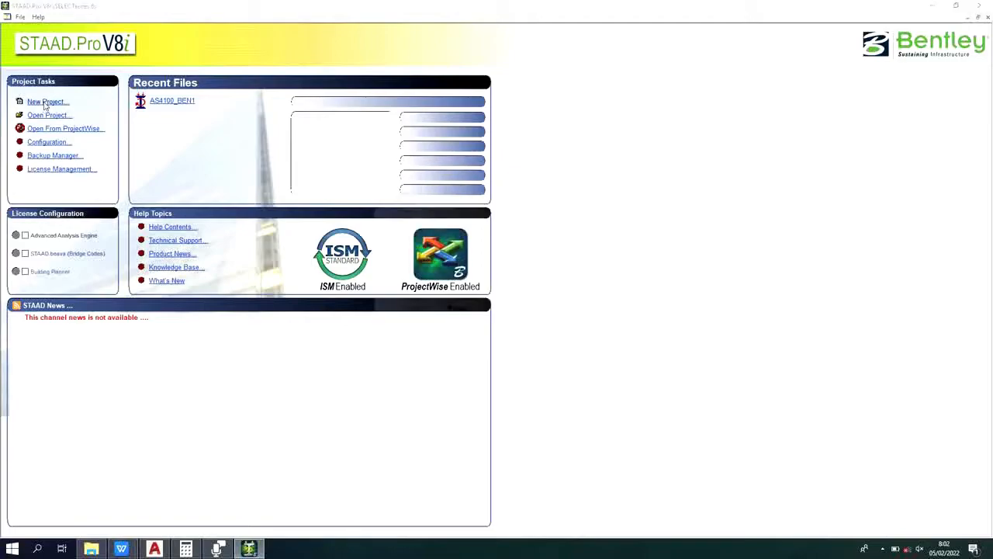
click(389, 192)
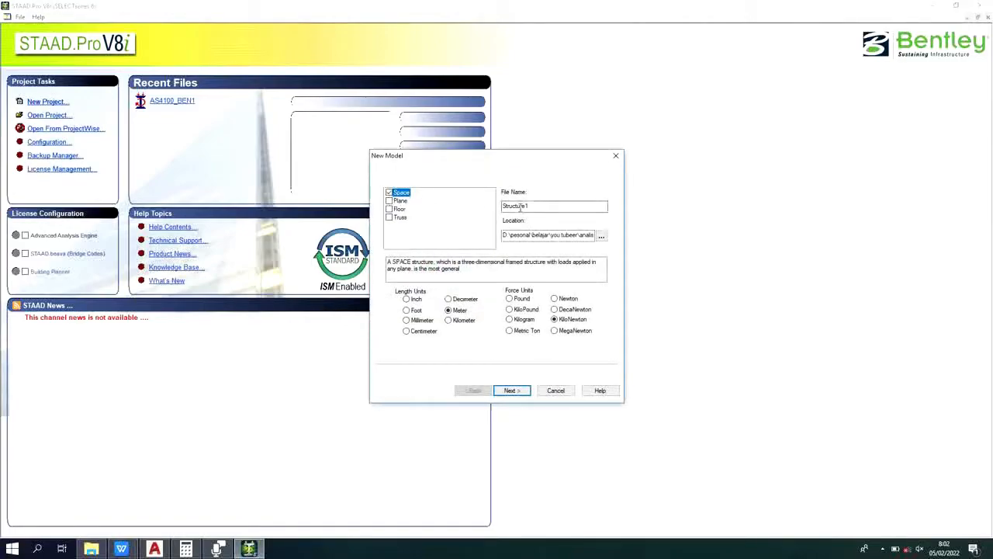
drag(532, 205, 501, 205)
text(girder)
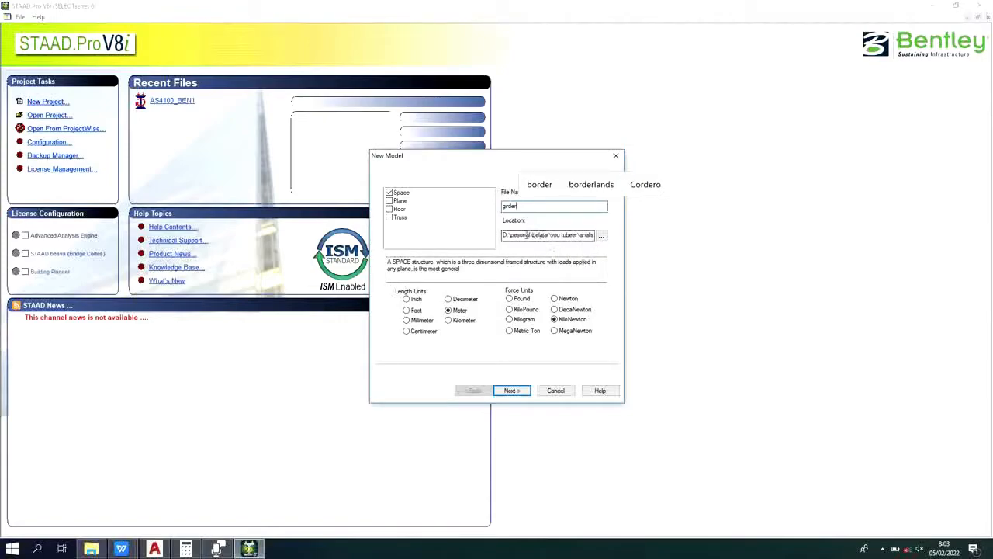
click(602, 237)
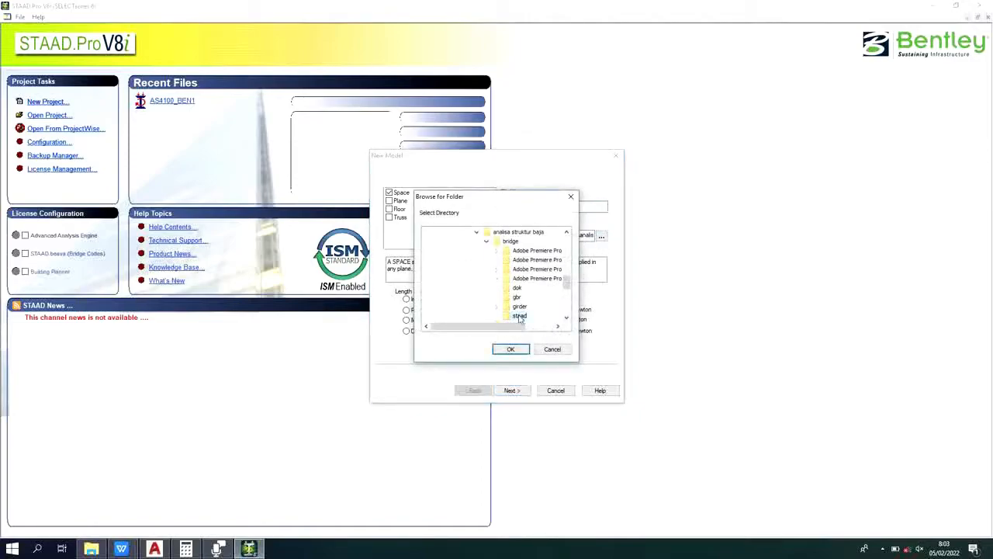
click(520, 318)
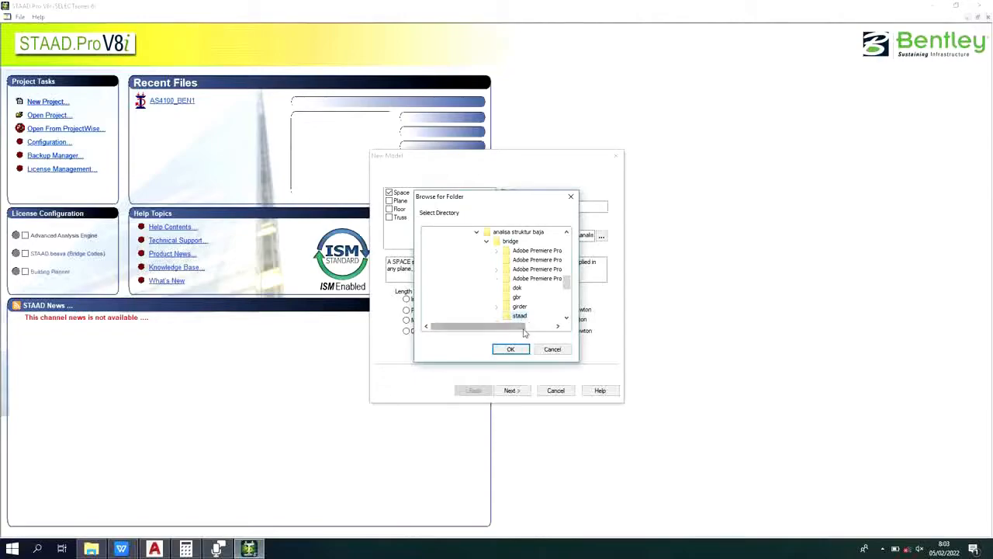
click(518, 353)
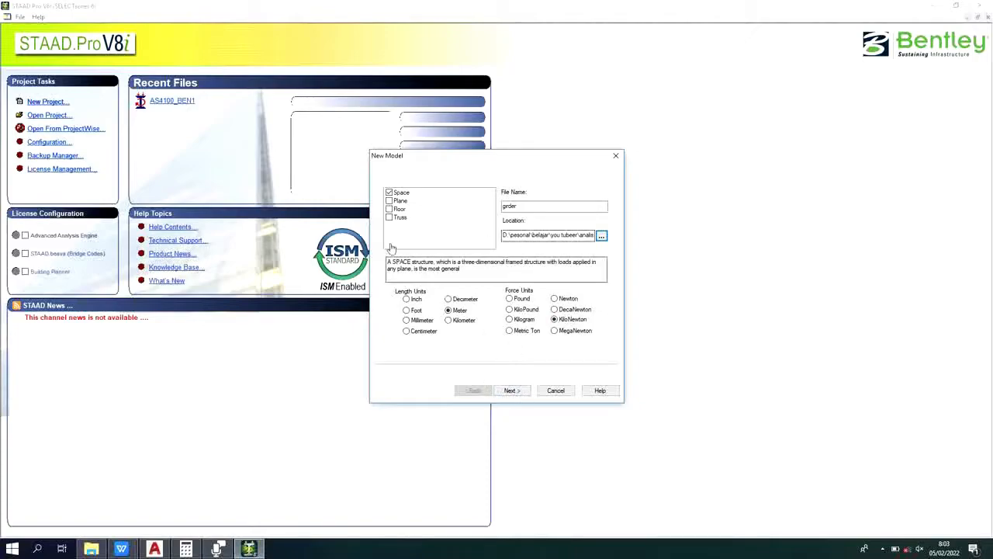
Step: Finish the new model setup with Open Structure Wizard as the starting mode
click(512, 390)
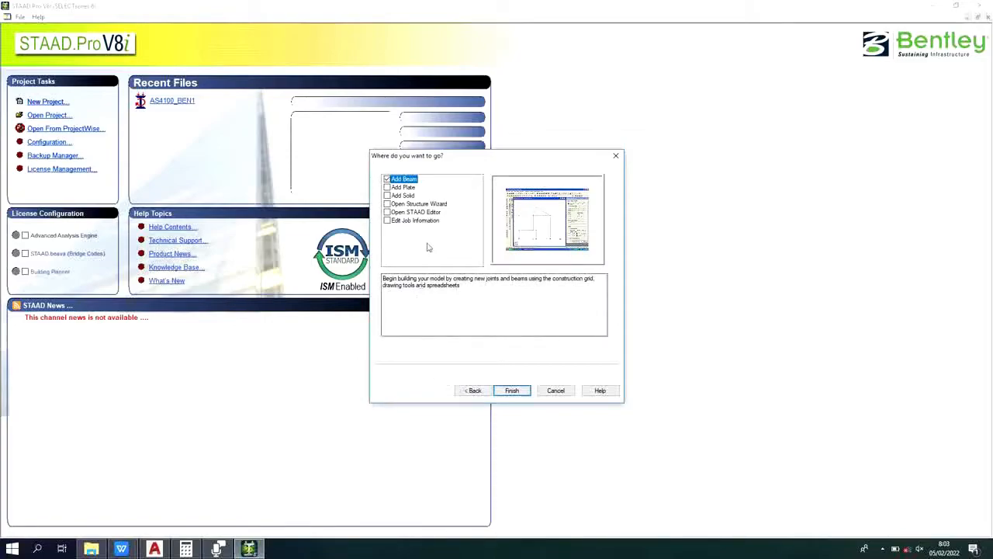
click(394, 205)
click(517, 392)
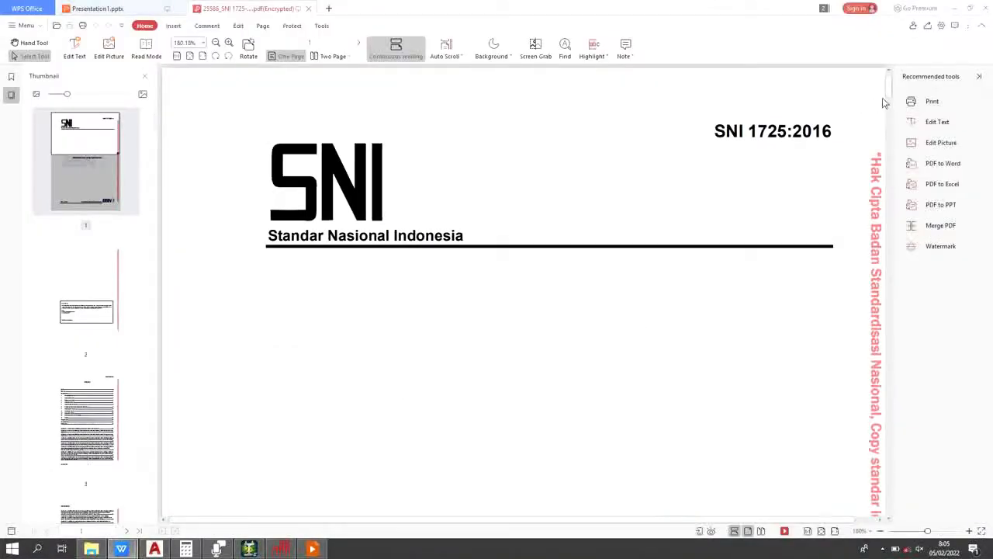
drag(890, 95, 890, 118)
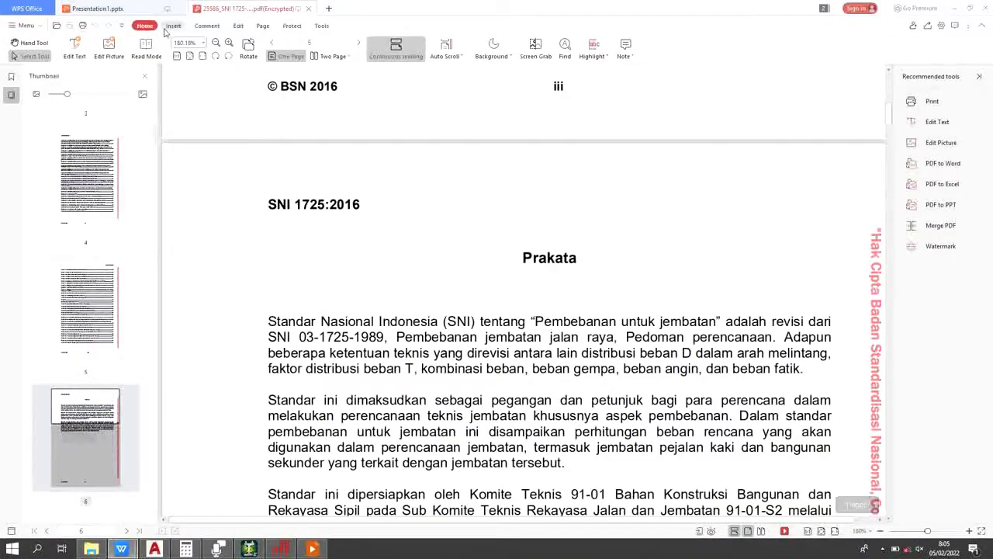
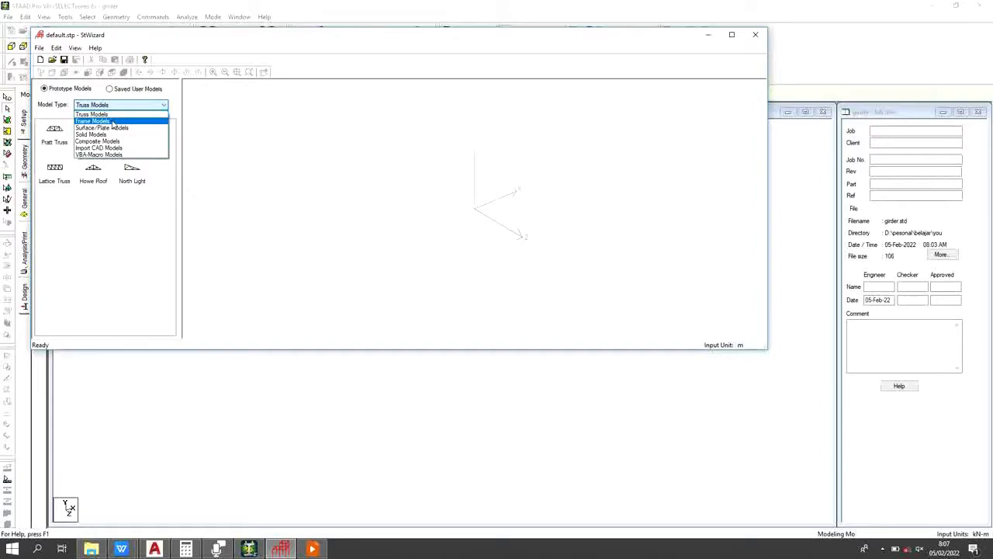
Step: Generate a Floor Grid frame model 25 m long and 4.5 m wide, with 1 bay along the length and 4 along the width
click(113, 122)
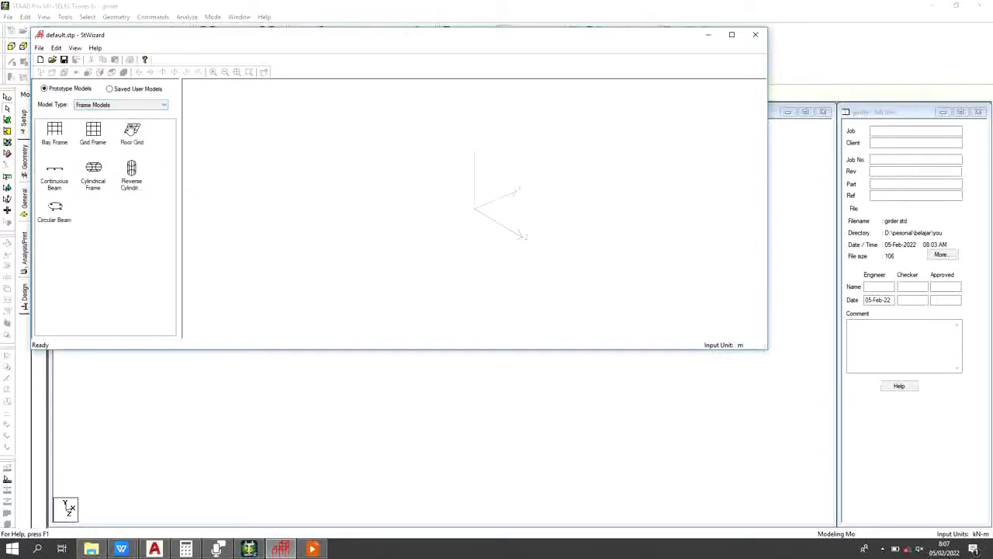
click(132, 134)
double_click(132, 131)
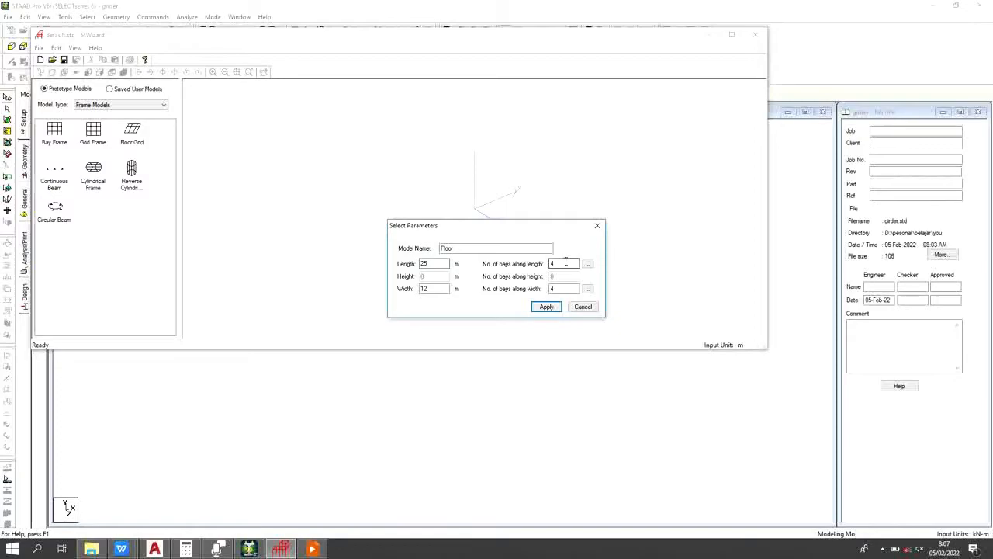
double_click(429, 288)
click(564, 263)
key(BackSpace)
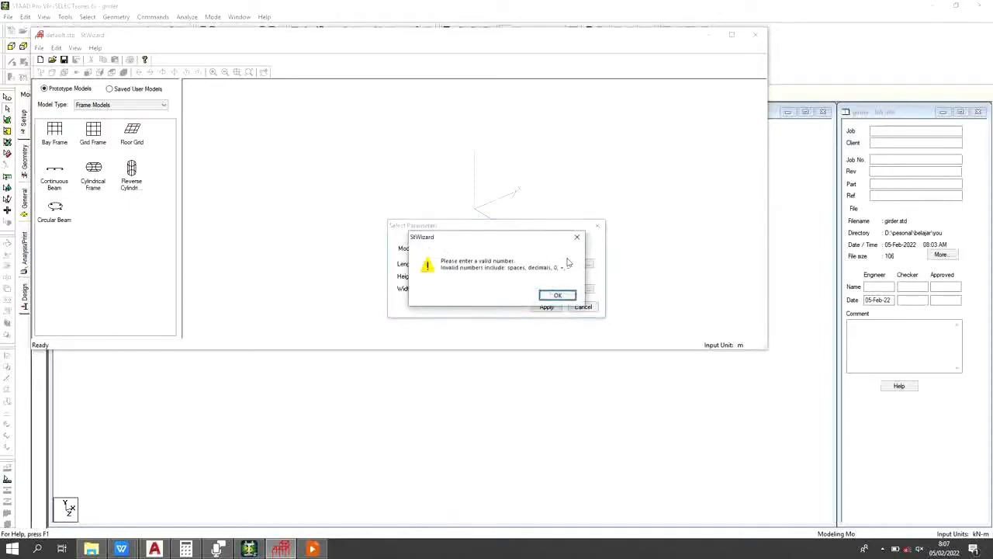
click(556, 295)
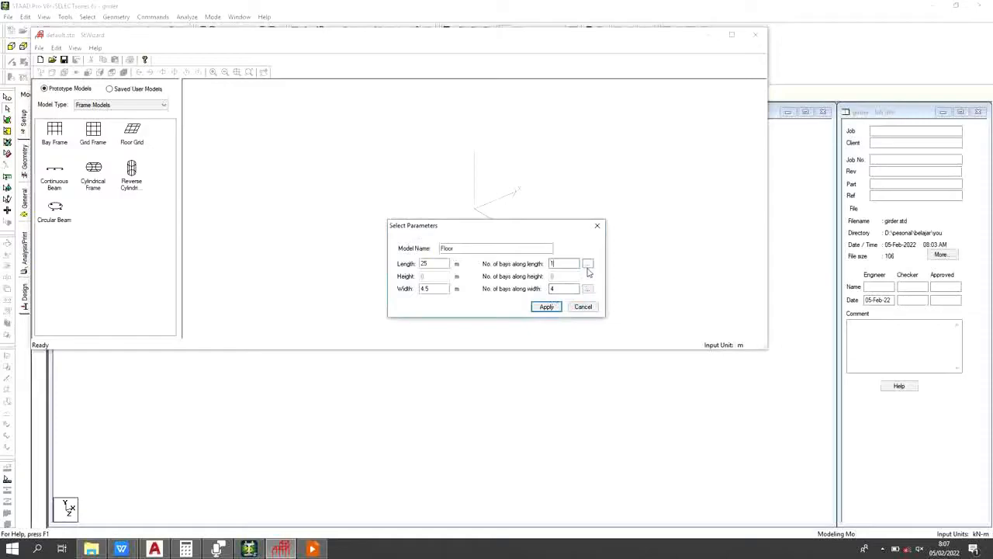
click(547, 307)
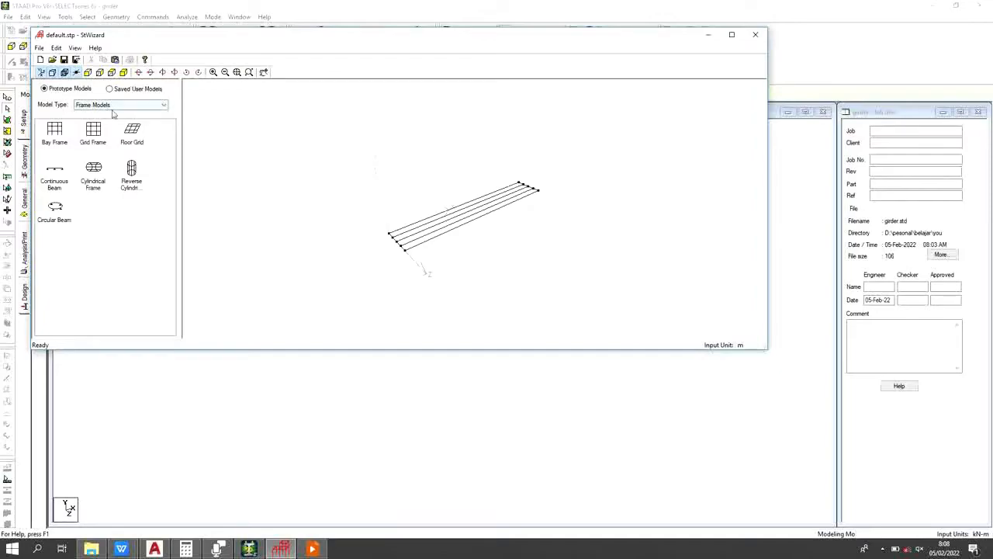
Step: Exit the Structure Wizard and transfer the floor grid into the girder model, offset X 0, Y 0, Z 0.7 m
click(39, 48)
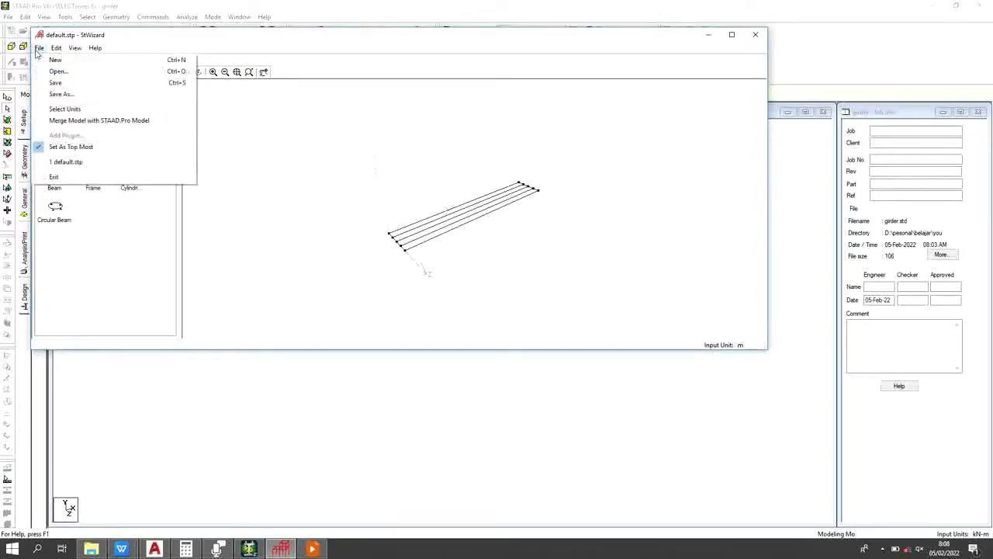
click(54, 177)
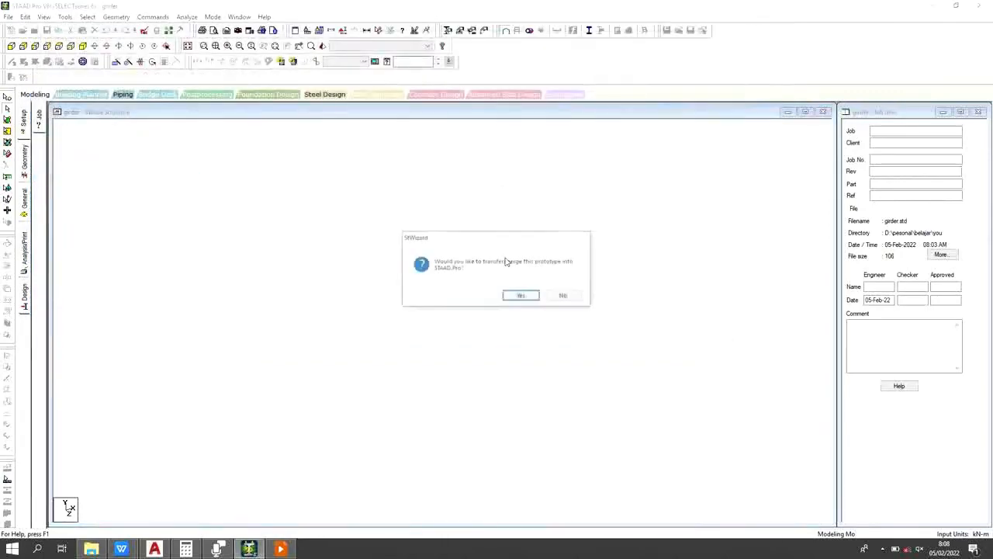
click(521, 297)
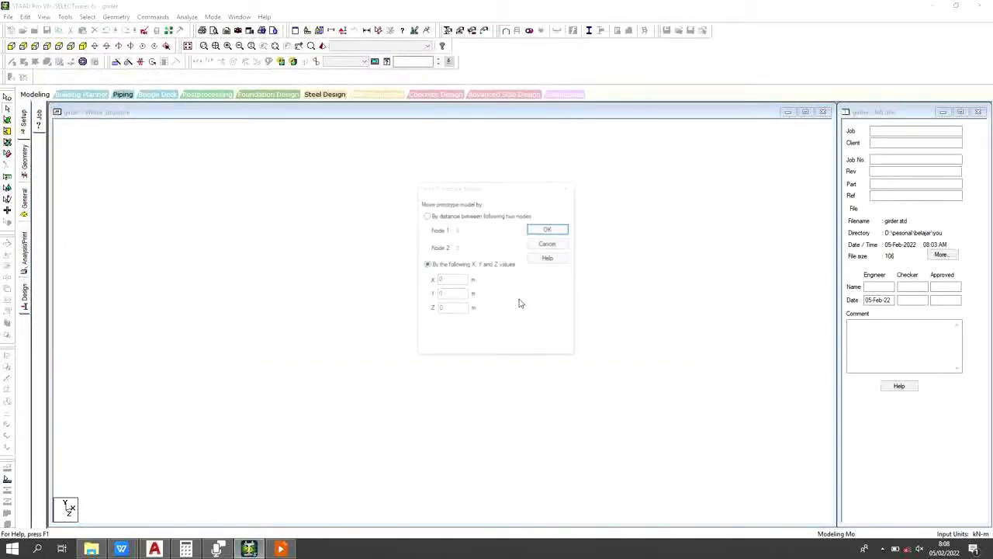
click(449, 280)
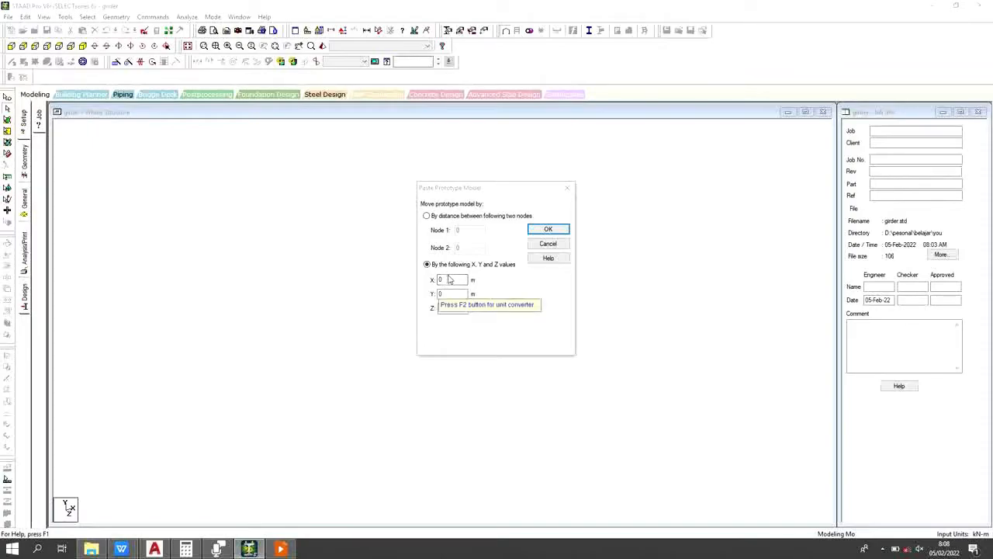
click(447, 279)
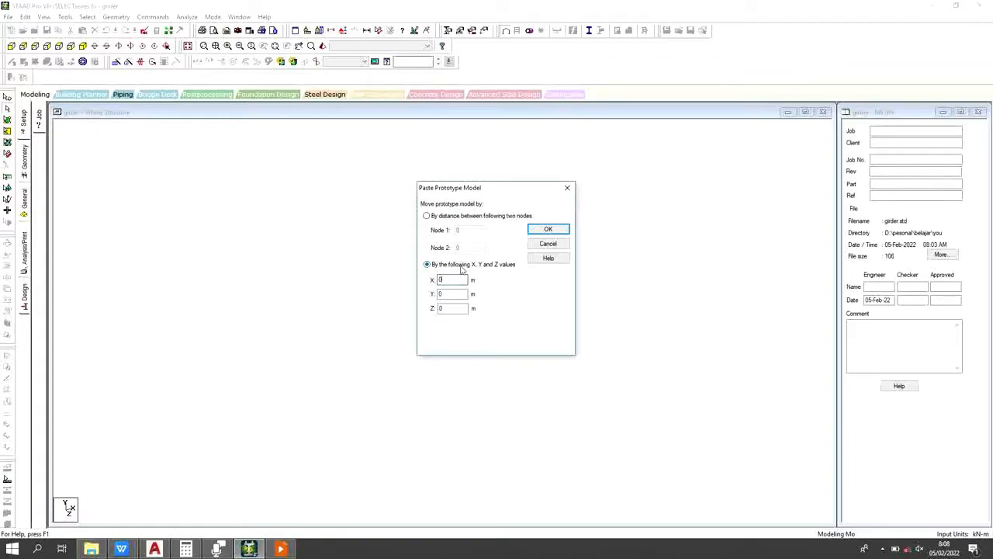
click(454, 308)
text(.7)
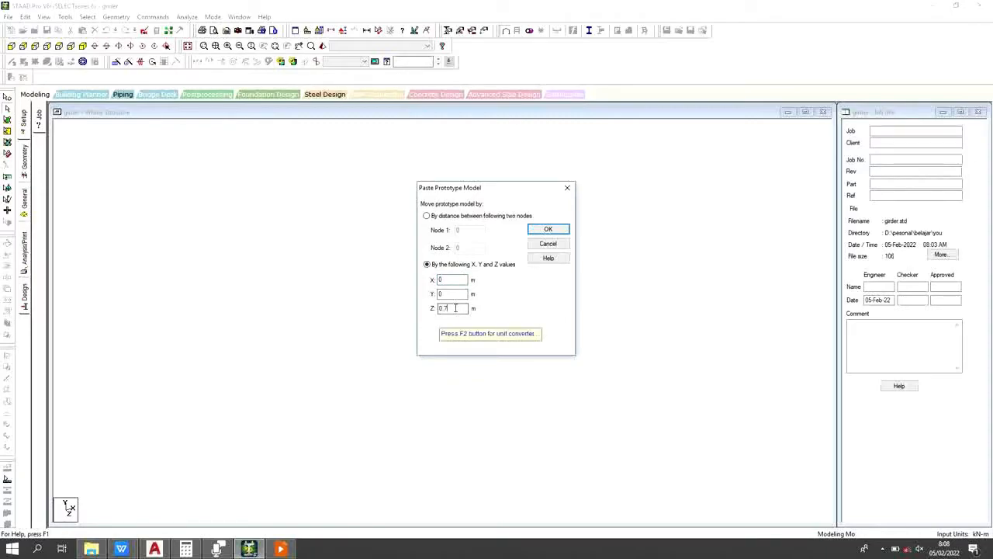
click(548, 231)
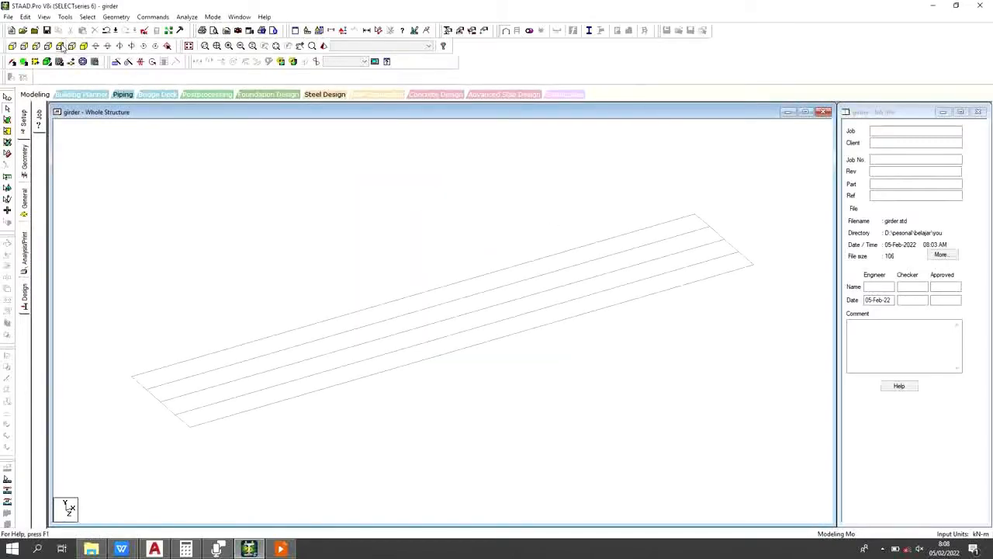
Step: Show the floor grid in plan view and check the coordinates of the corner node at the start of its first longitudinal line
click(61, 47)
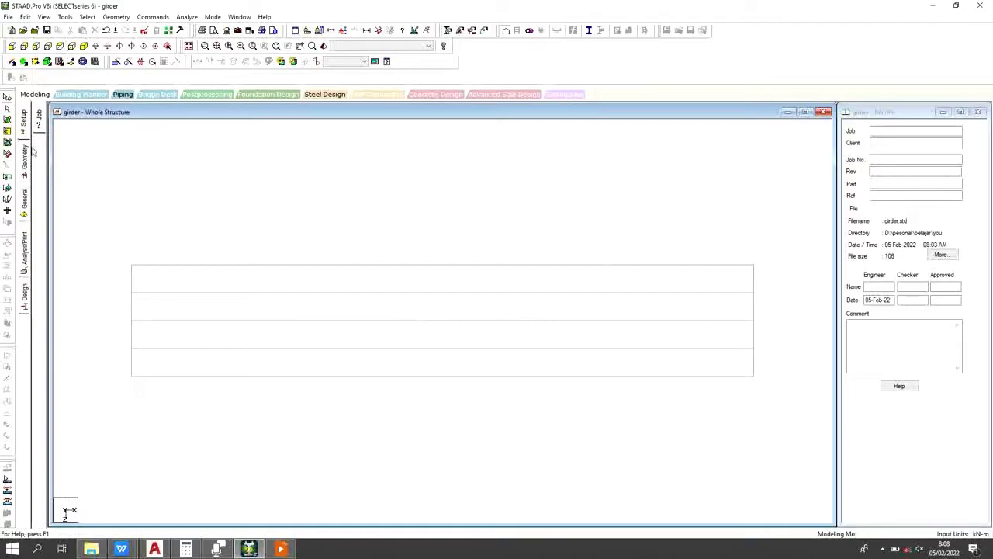
click(7, 98)
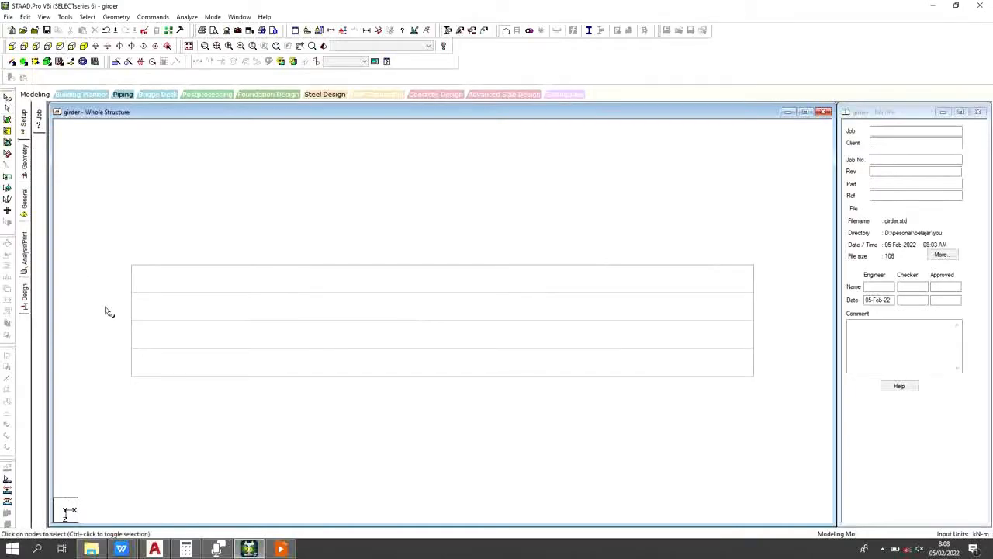
click(132, 266)
double_click(132, 268)
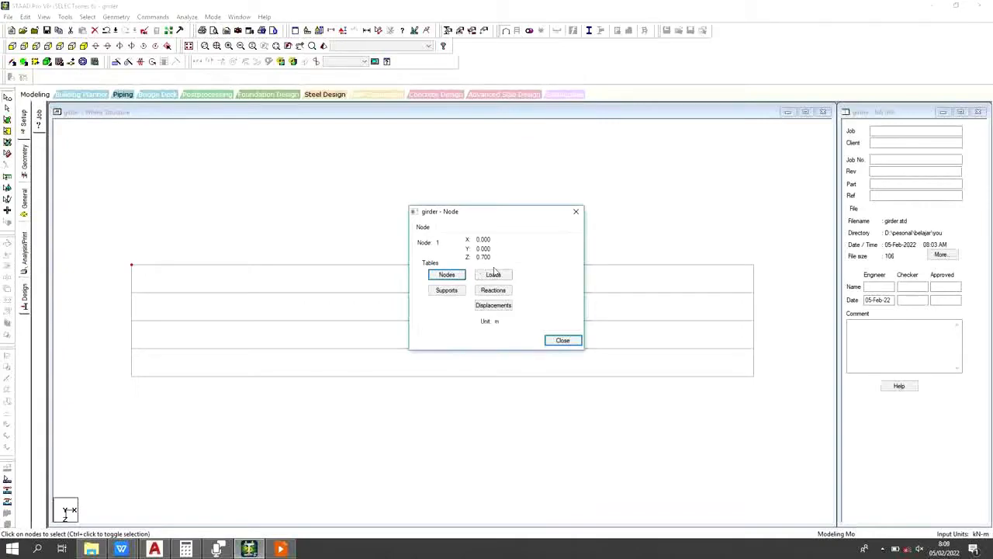
click(562, 342)
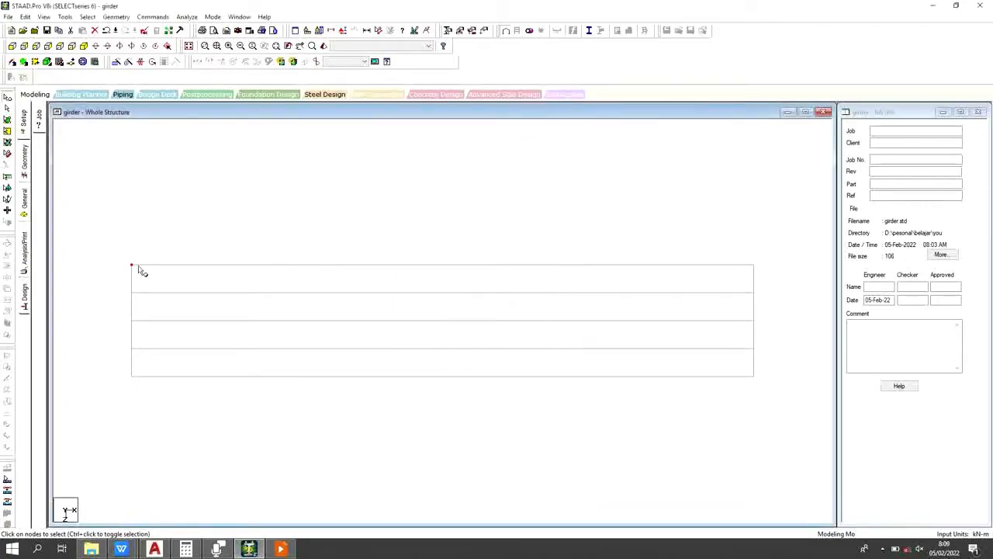
click(364, 225)
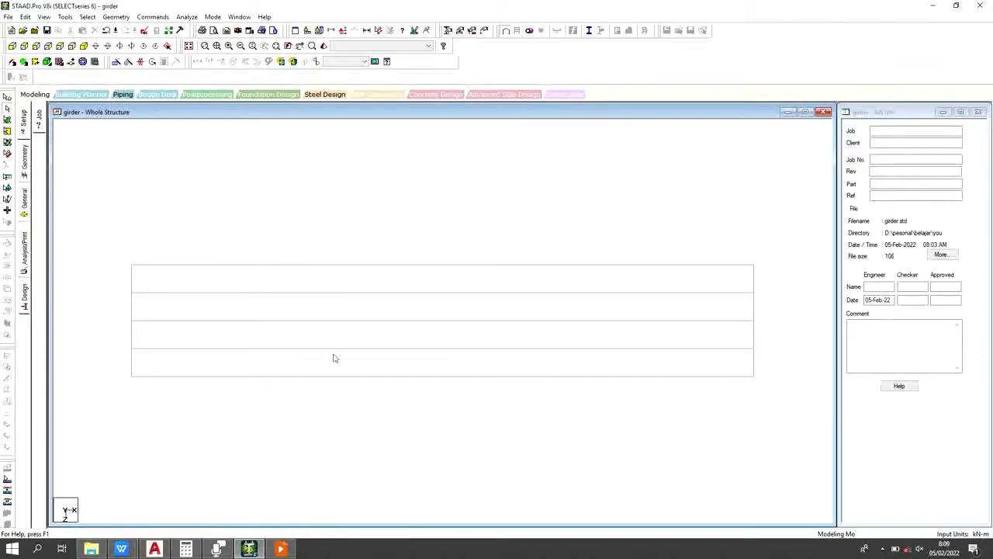
Step: Create a new user-provided section table with the section type ISECTION
click(152, 17)
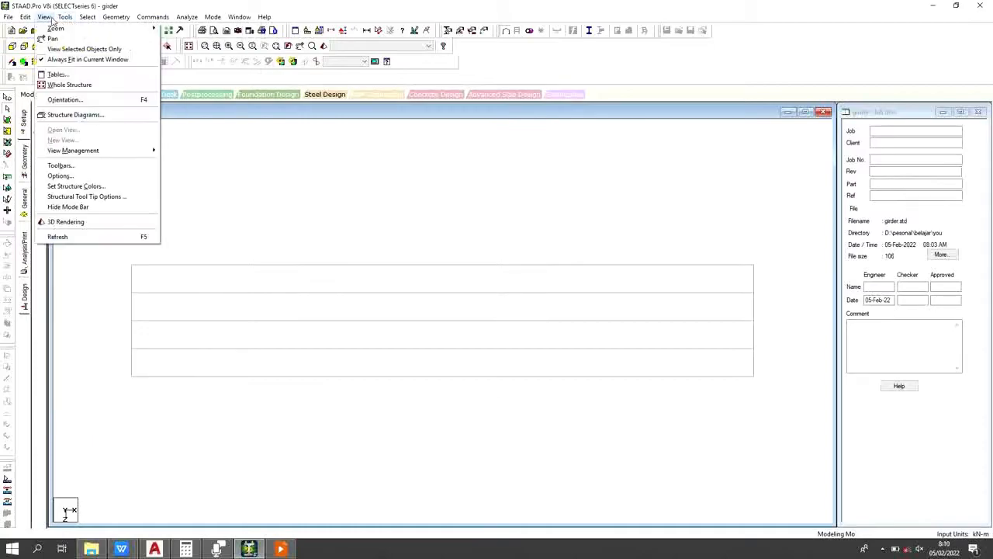
mouse_move(65, 18)
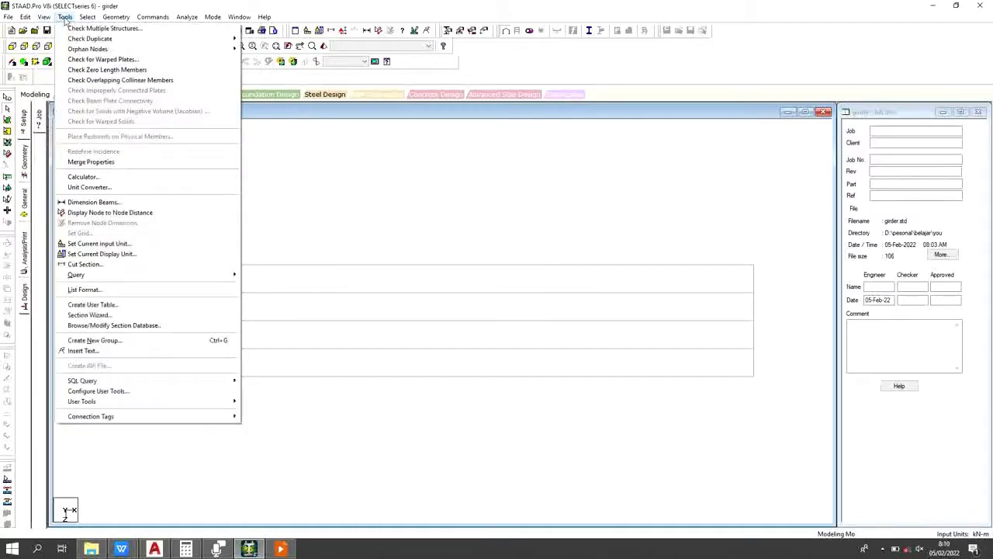
click(156, 308)
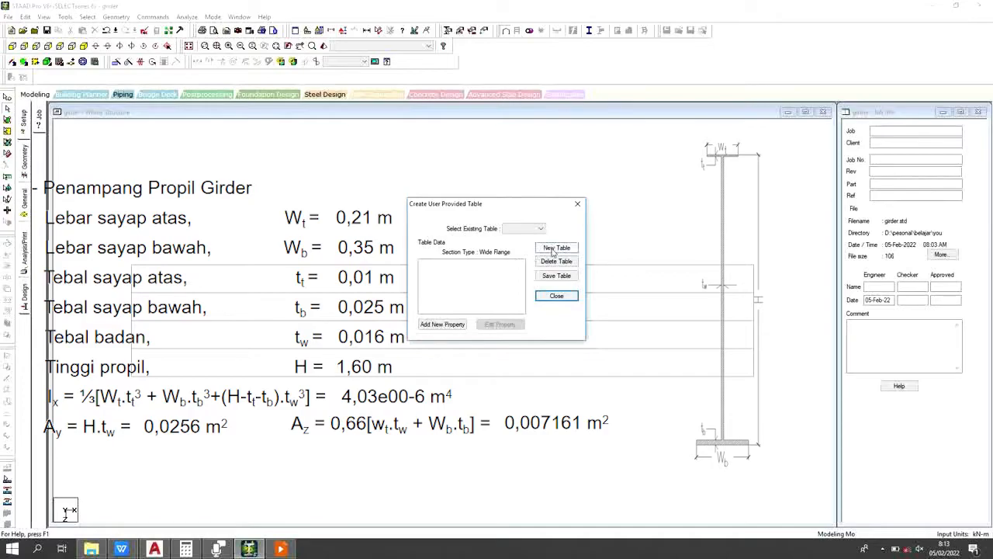
click(554, 248)
click(519, 281)
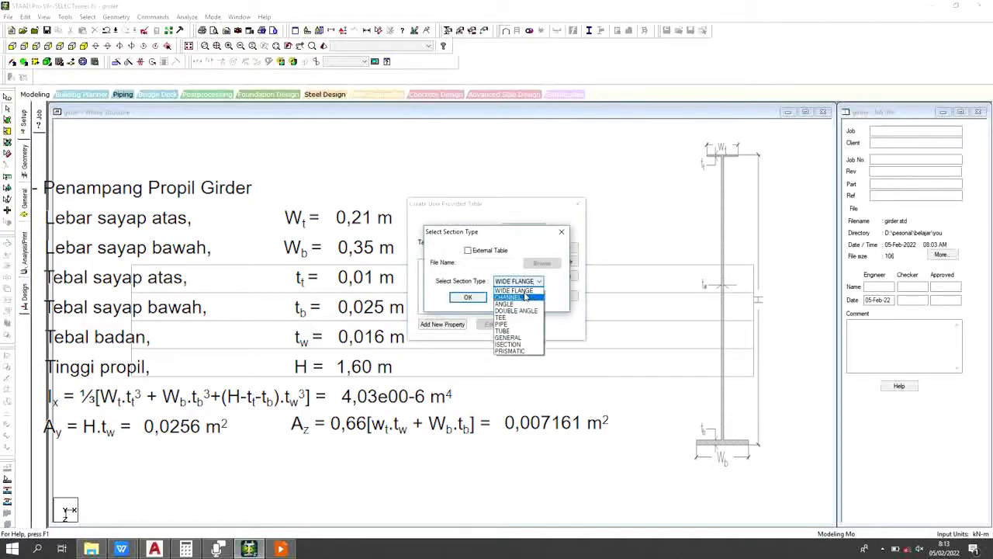
click(509, 344)
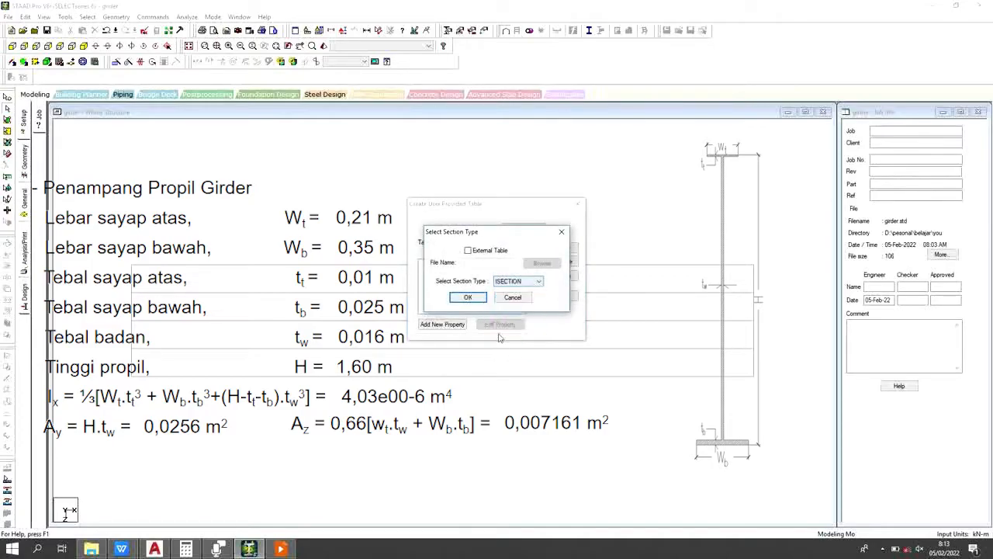
click(468, 298)
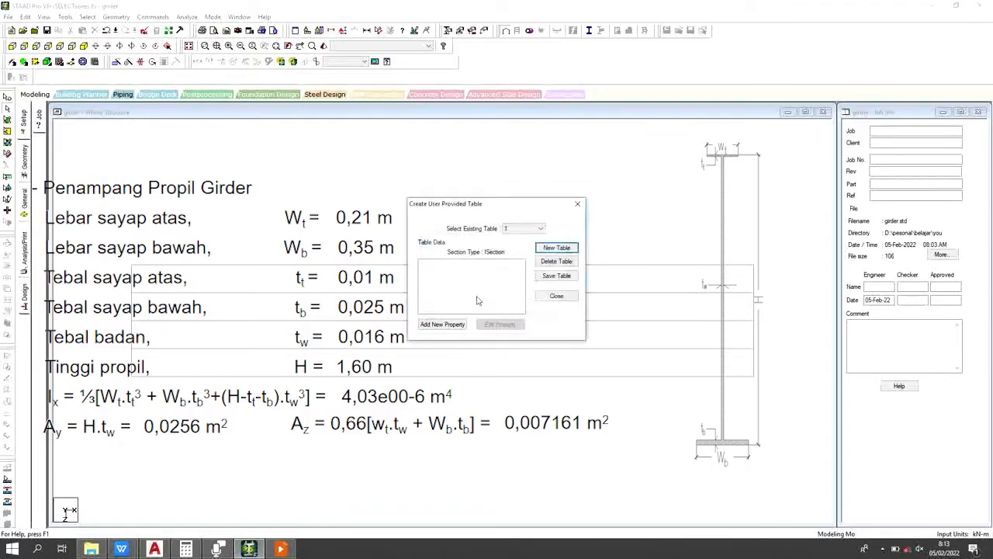
Step: Add a new I-section property with TWW 0.016 m, TFF 0.01 m, BFF 0.21 m and TFF1 0.025 m
click(443, 324)
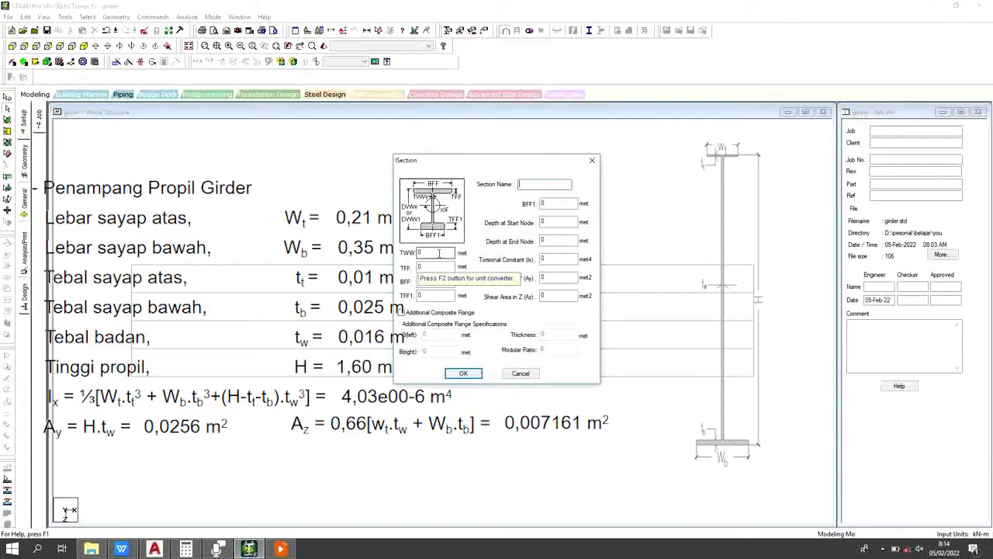
click(419, 253)
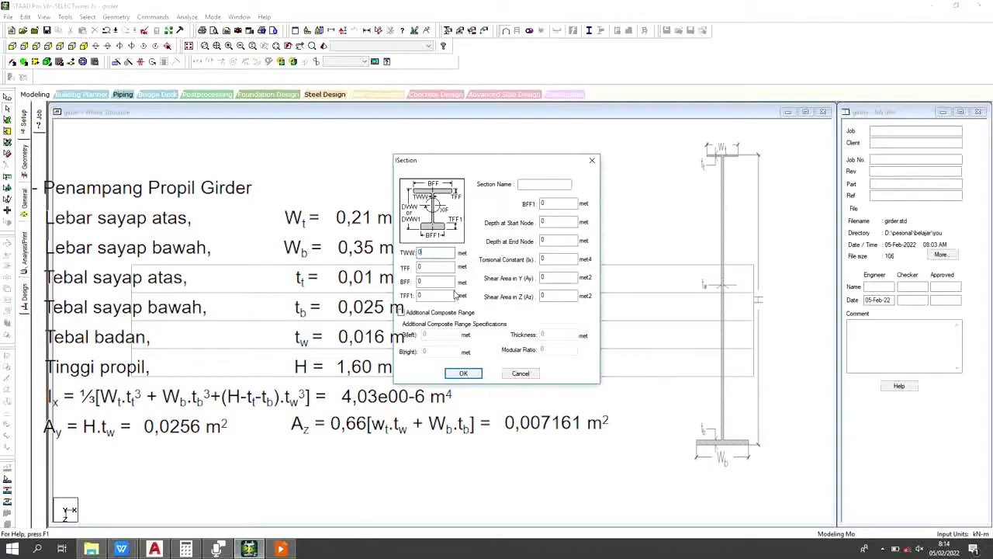
text(16)
key(Tab)
text(0.01)
key(Tab)
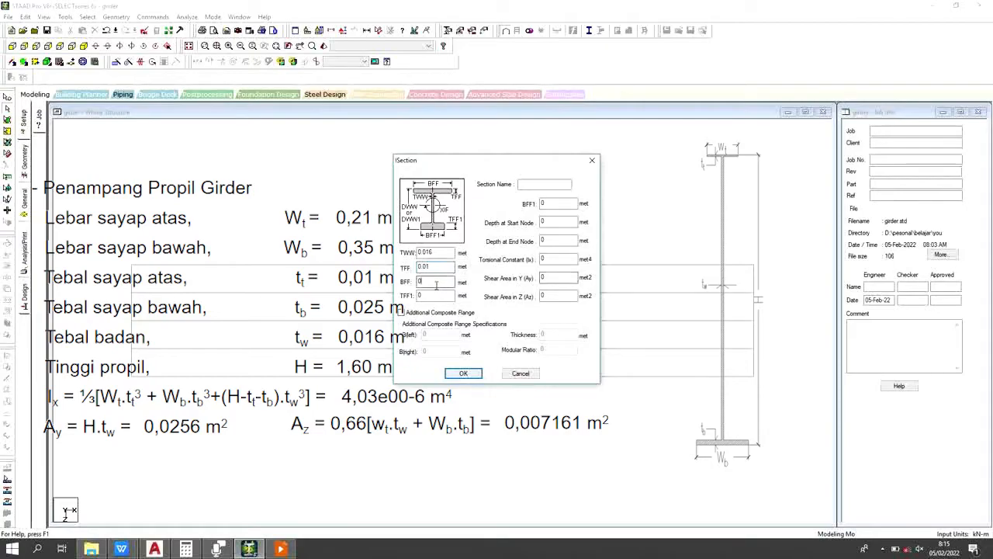
click(543, 241)
key(BackSpace)
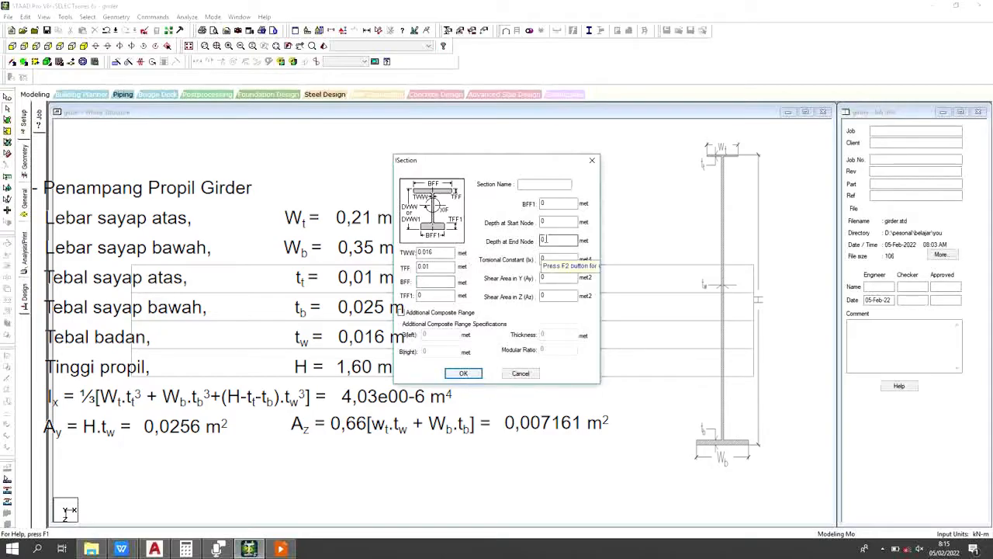
text(0.21)
click(438, 296)
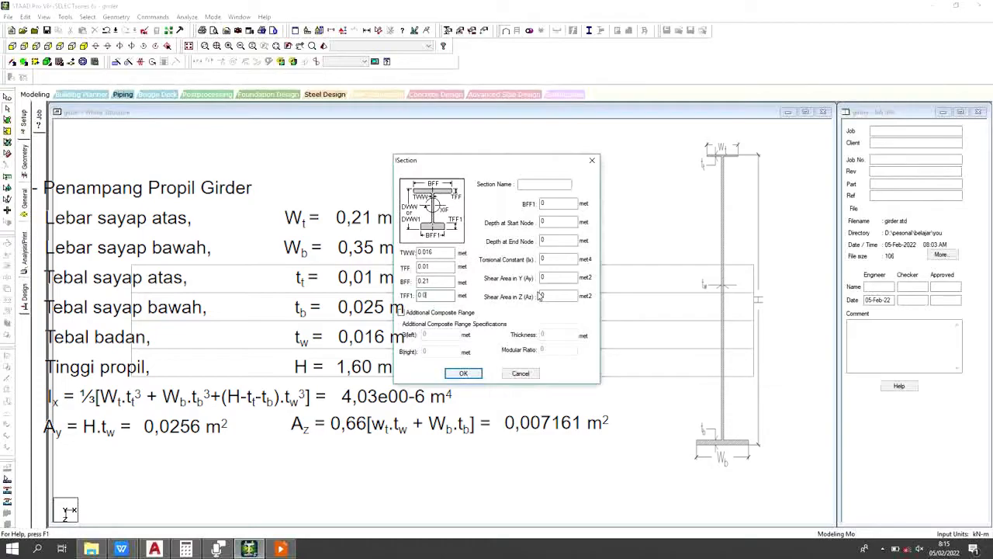
text(25)
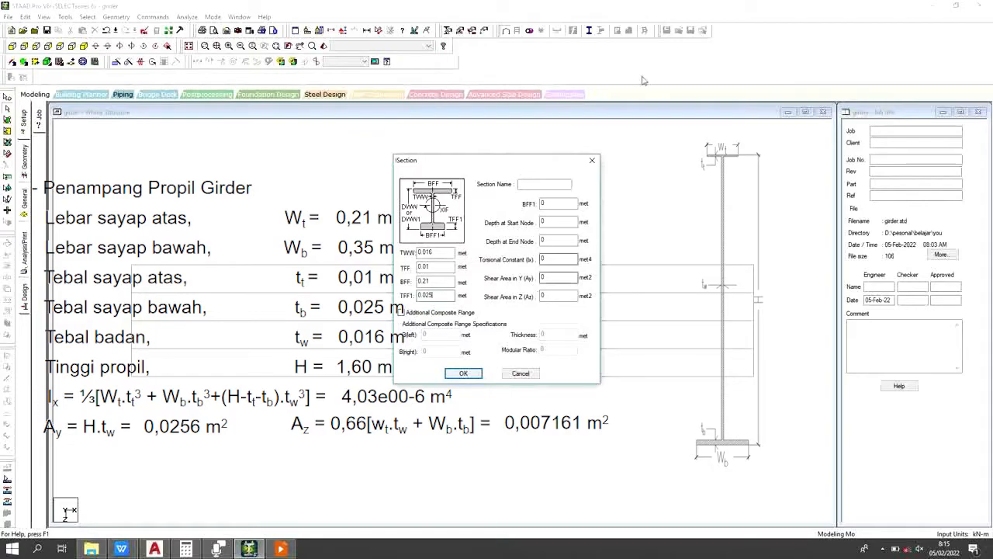
Step: Set the I-section's bottom flange width BFF1 to 0.35 m and its depth at the start and end nodes to 1.6 m
click(544, 203)
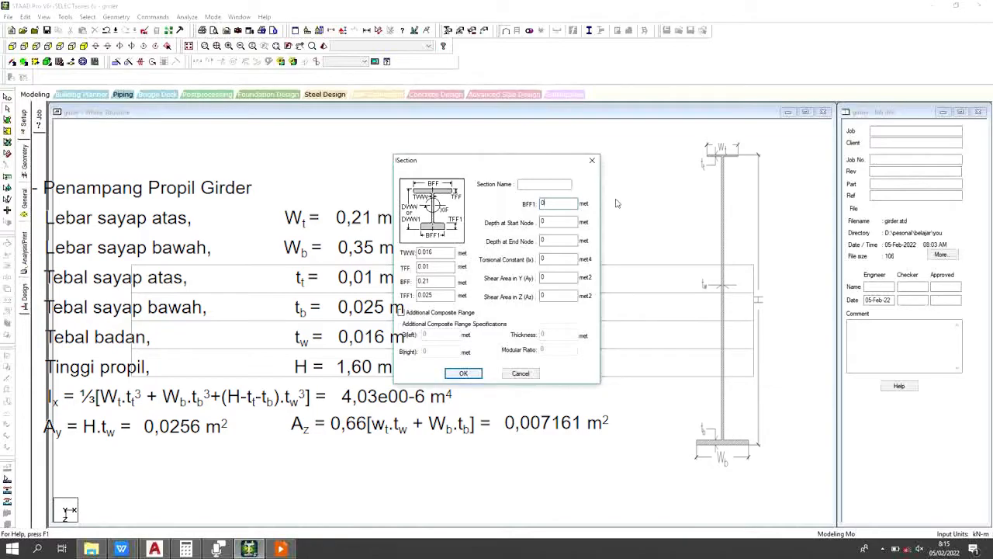
key(BackSpace)
text(0.35)
click(570, 223)
key(BackSpace)
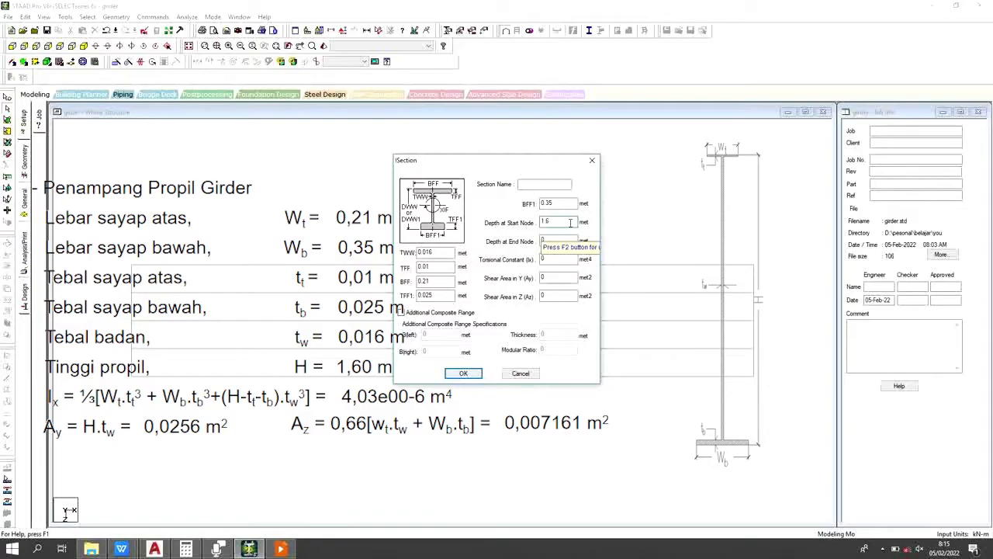
key(Tab)
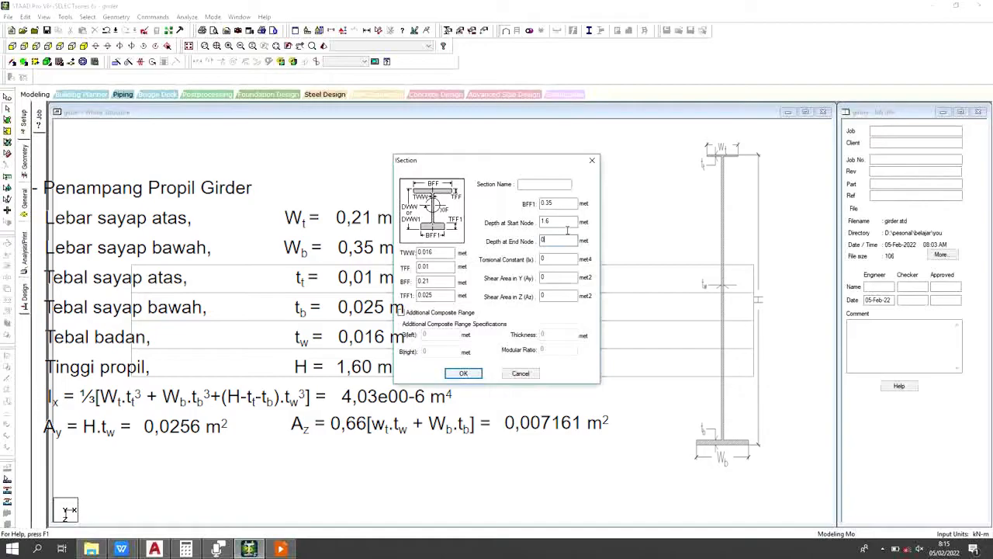
key(BackSpace)
text(1.6)
Step: Set the I-section's torsional constant Ix to 0.00000403 m4, shear area Ay to 0.0256 m2 and Az to 0.007161 m2
click(551, 259)
text(0.00000)
text(403)
click(557, 280)
text(0256)
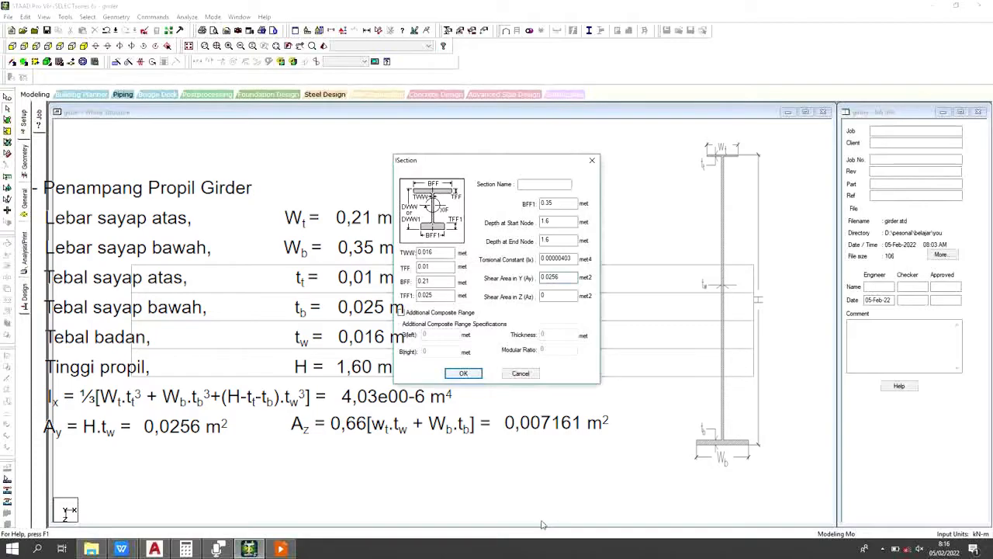
click(559, 297)
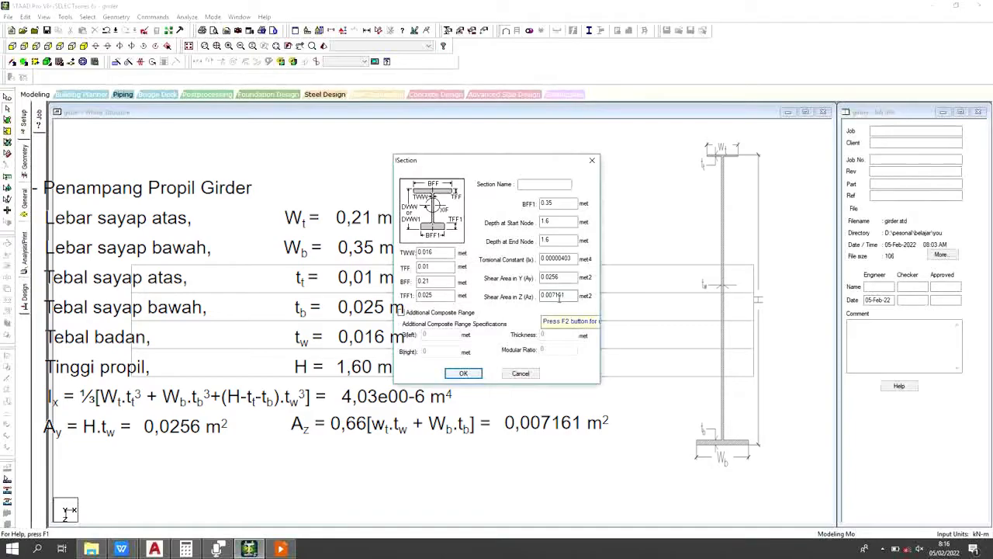
Step: Name the section I210x350x1600, add it to the user-provided table and save the table
click(525, 185)
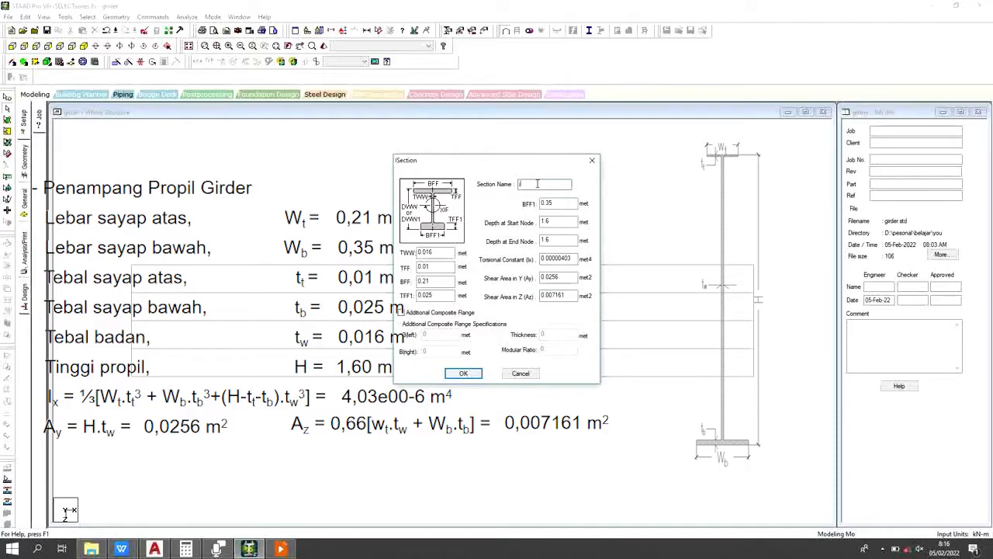
text(I210x350x1600)
click(521, 184)
key(BackSpace)
text(I)
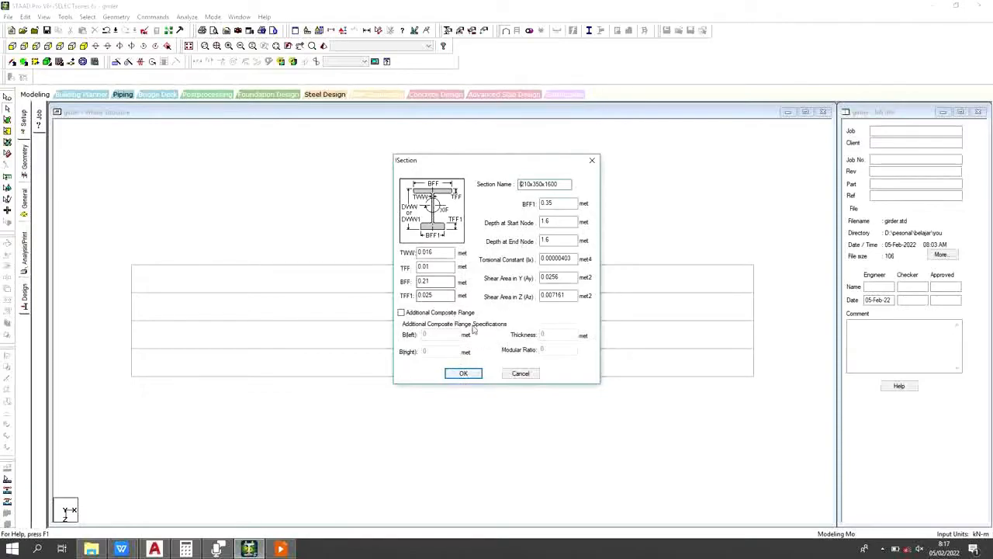
click(463, 373)
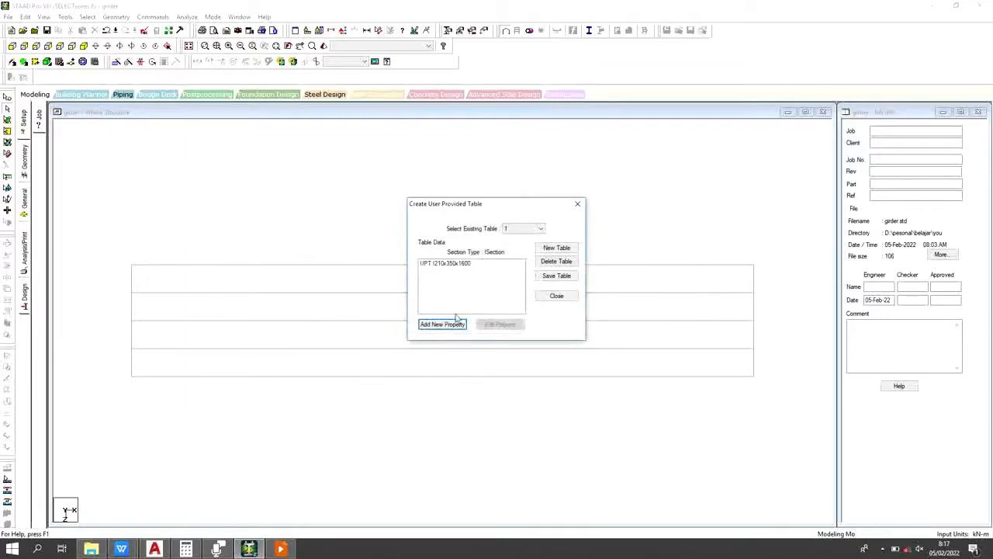
click(550, 279)
click(551, 295)
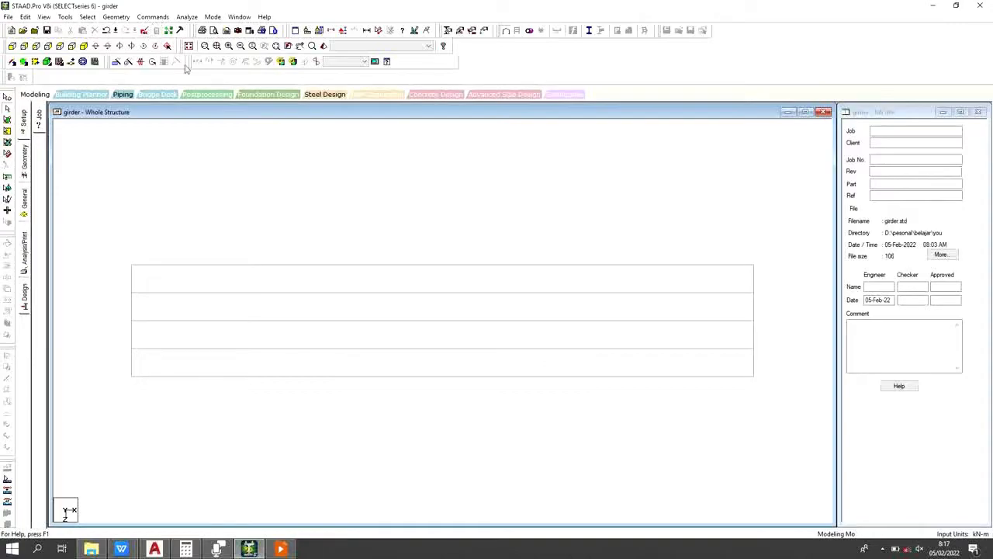
drag(101, 194, 140, 411)
click(155, 17)
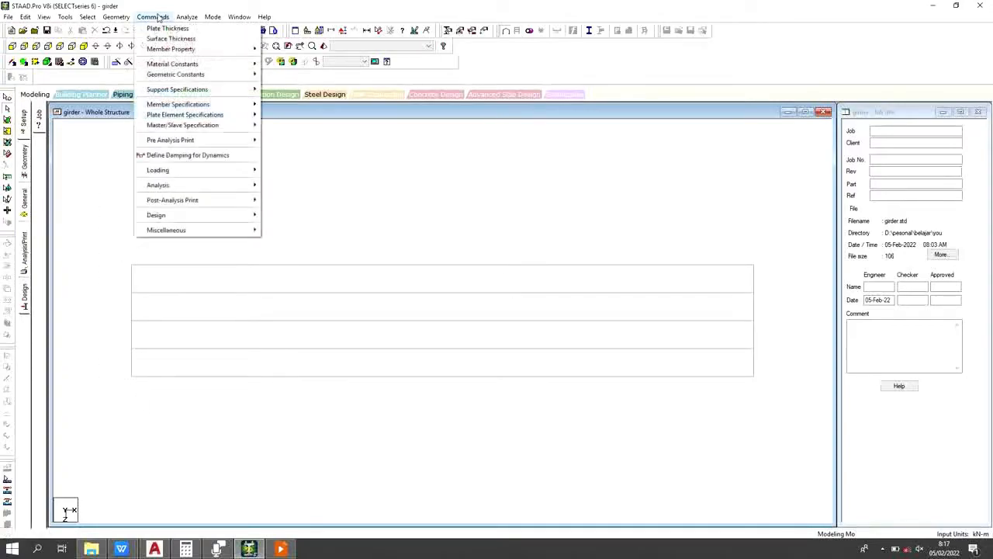
mouse_move(189, 66)
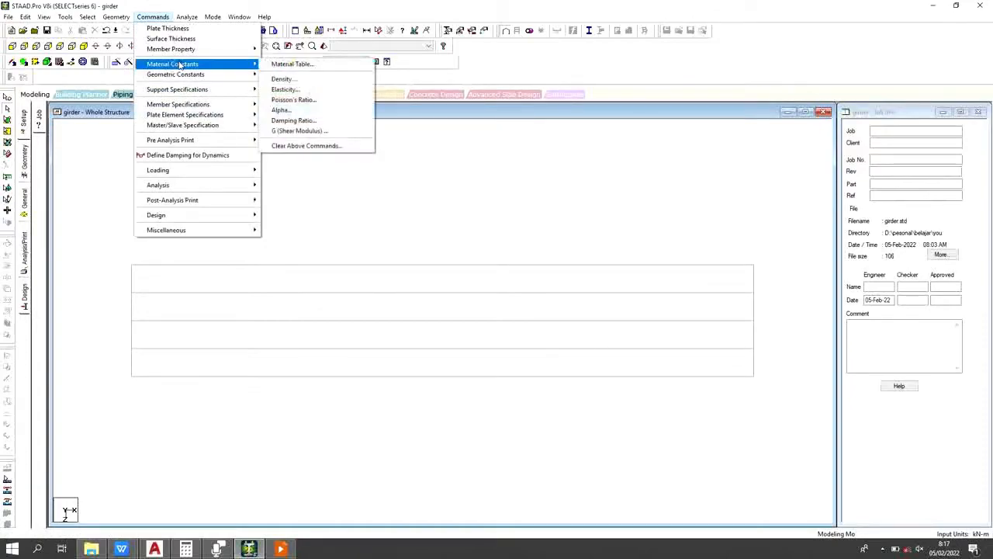
mouse_move(178, 215)
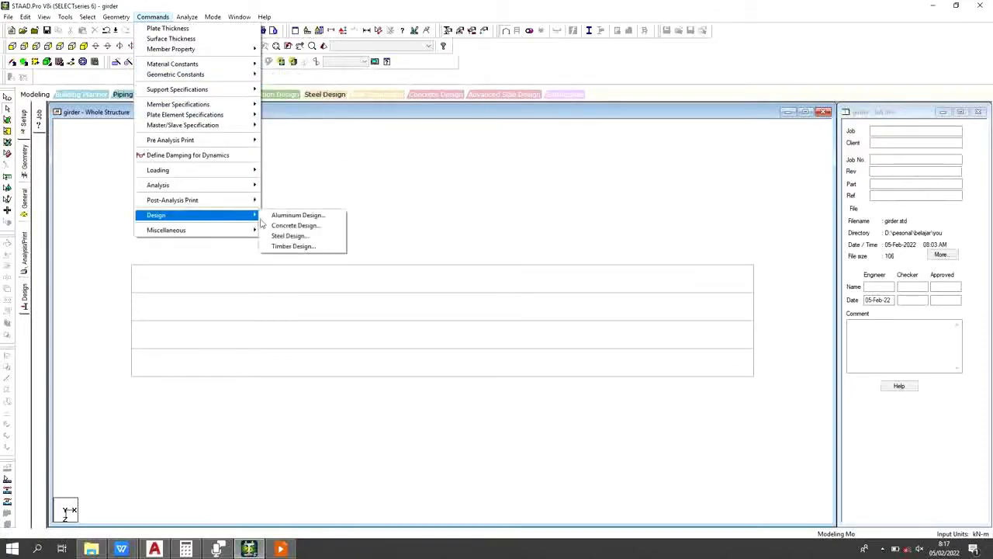
click(352, 190)
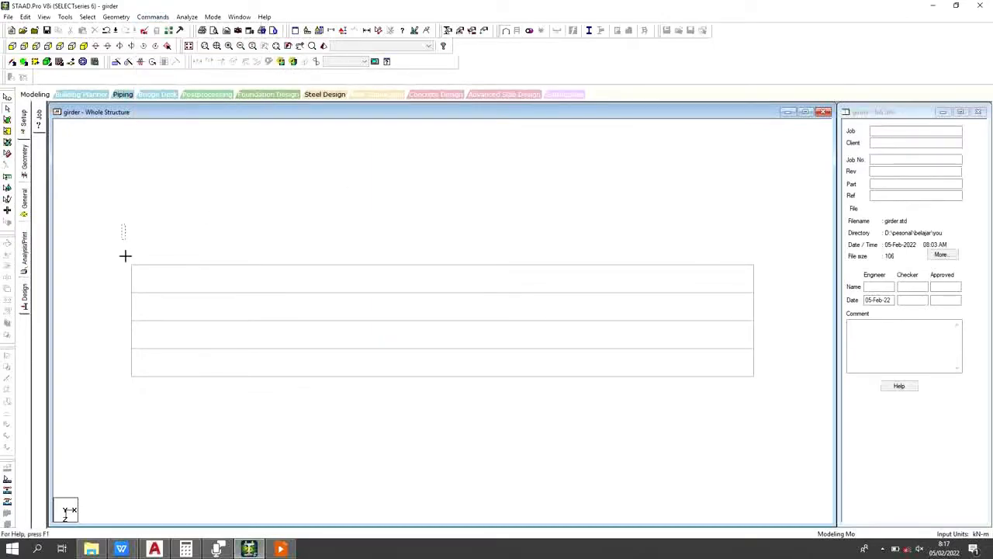
Step: Add the Japanese channel section C180X75X7 as a single section in STEEL to the model's member properties
click(158, 18)
mouse_move(194, 52)
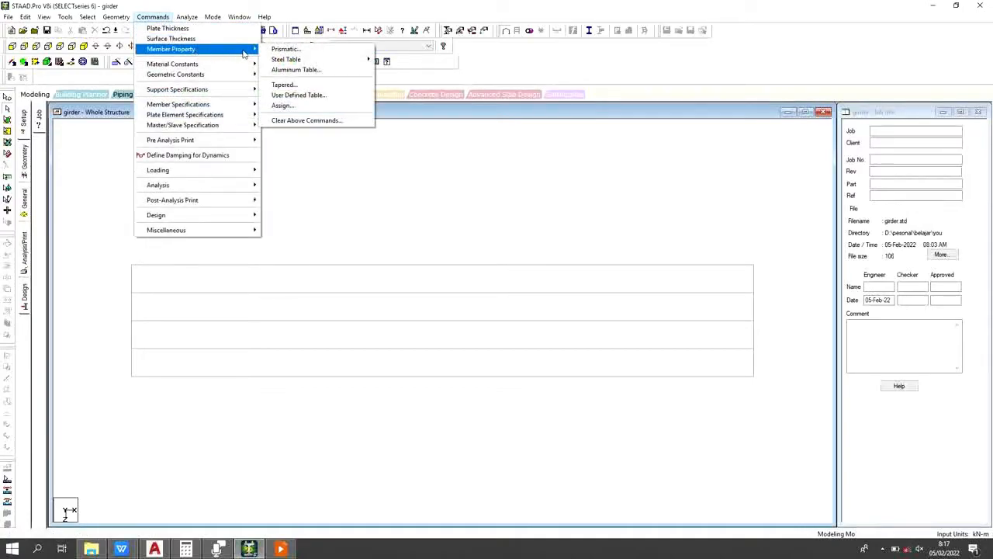
mouse_move(358, 62)
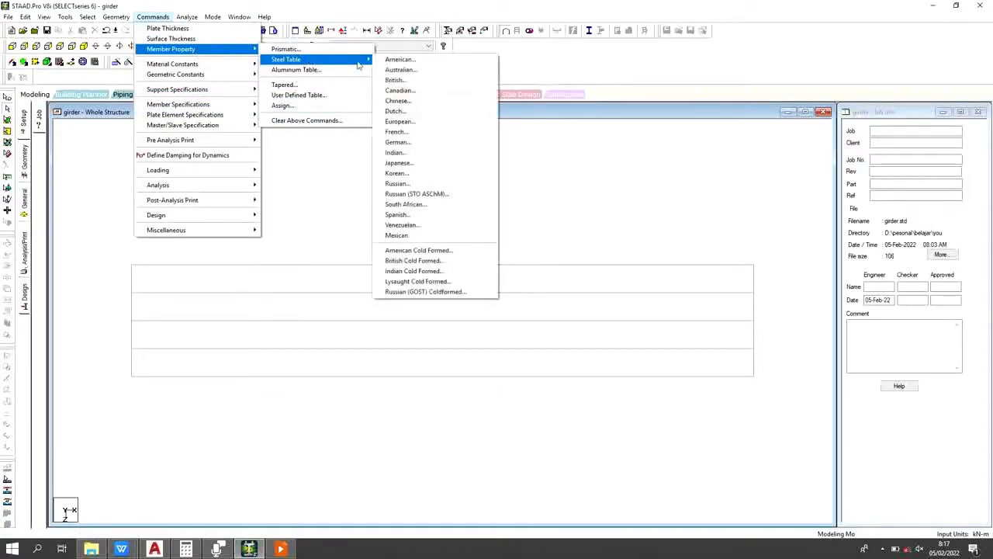
click(436, 166)
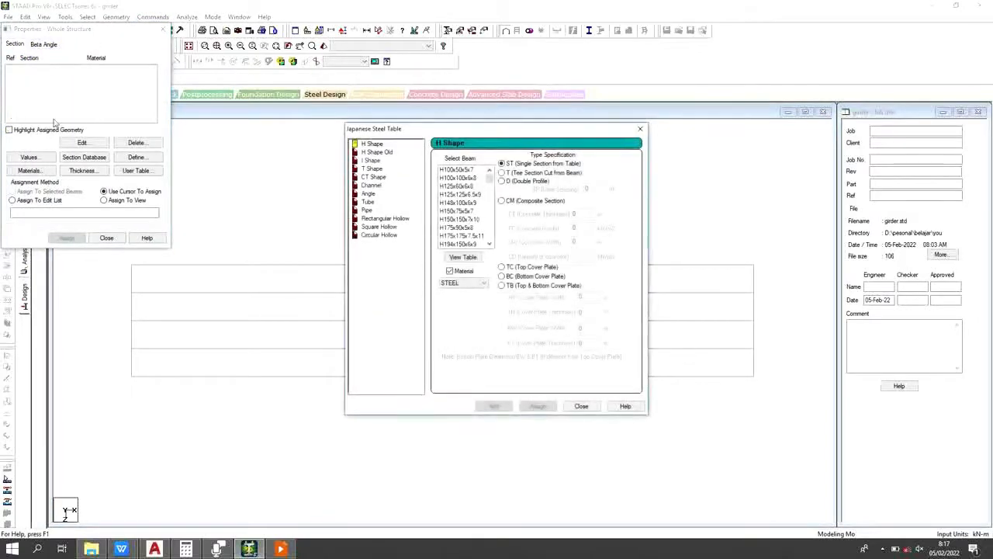
click(371, 186)
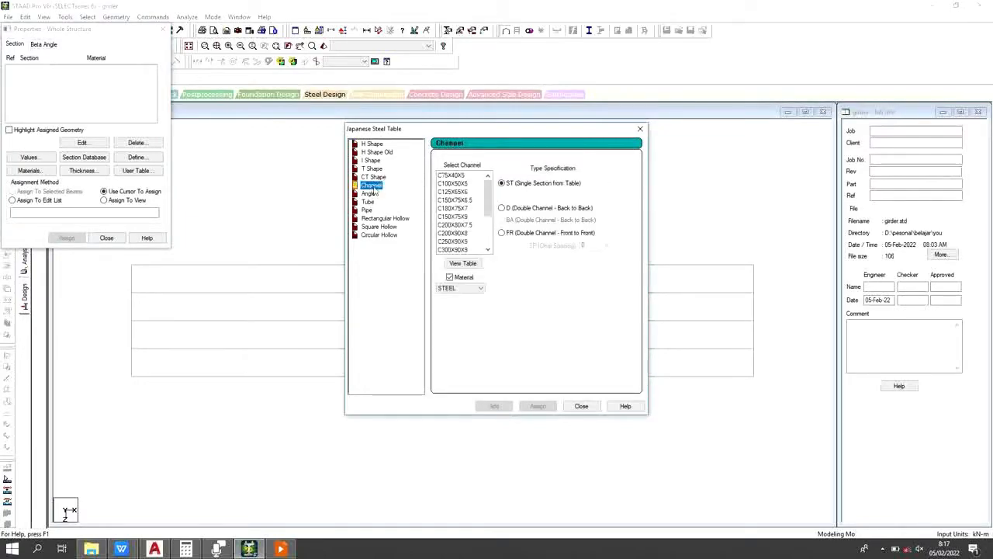
click(454, 208)
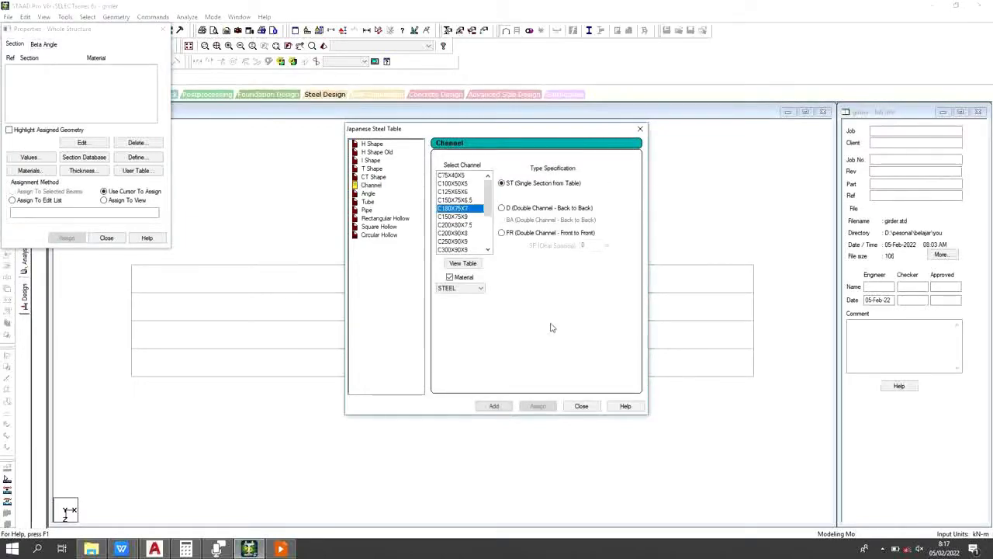
click(494, 406)
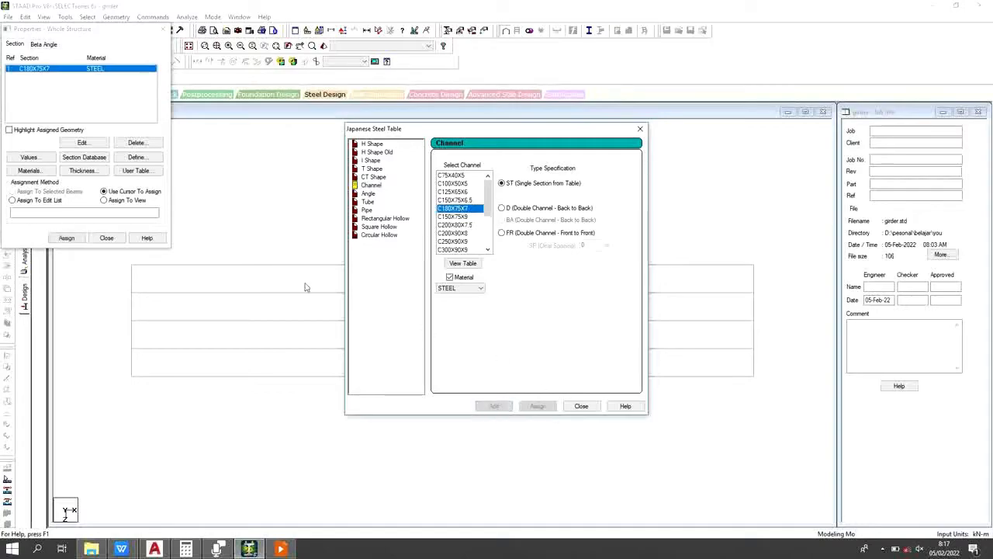
click(581, 406)
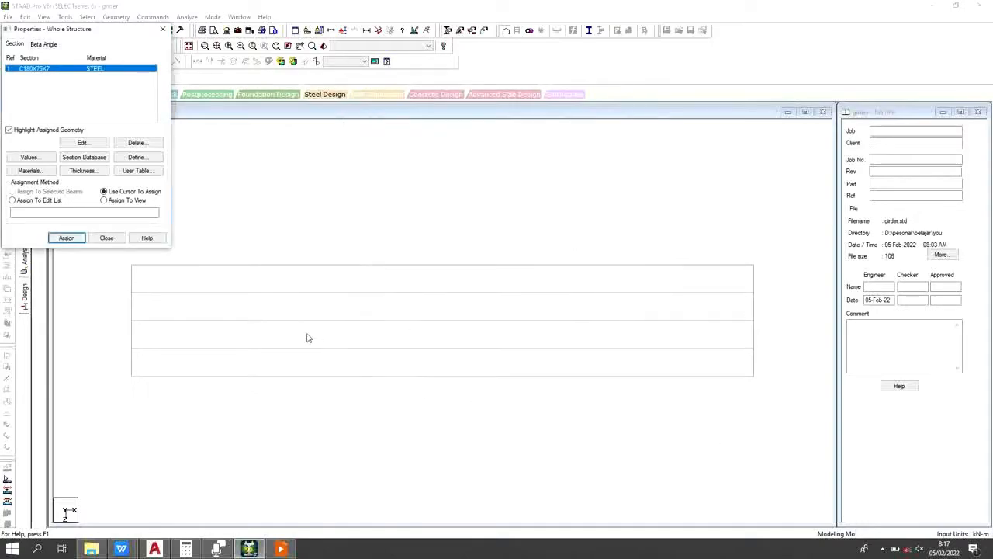
click(121, 264)
click(132, 374)
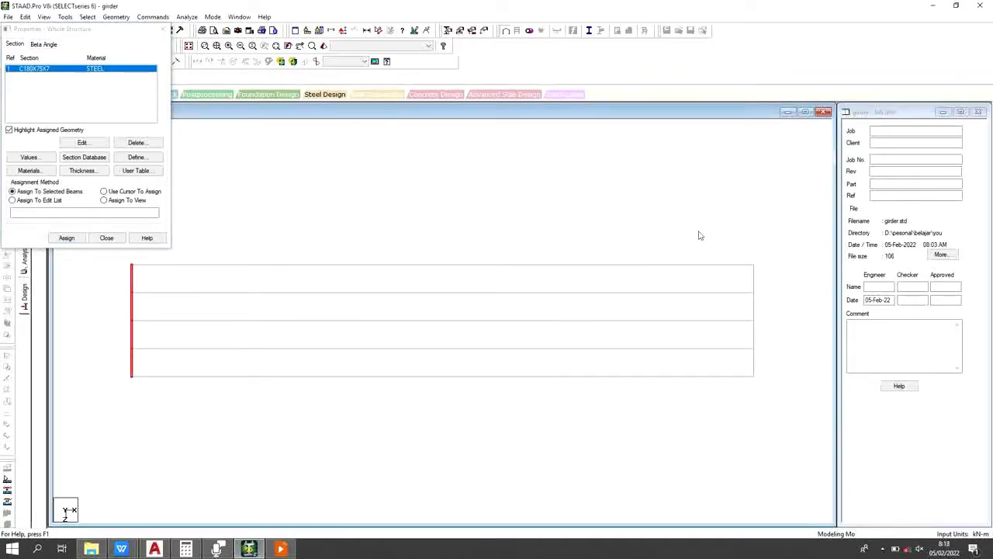
drag(735, 237, 776, 413)
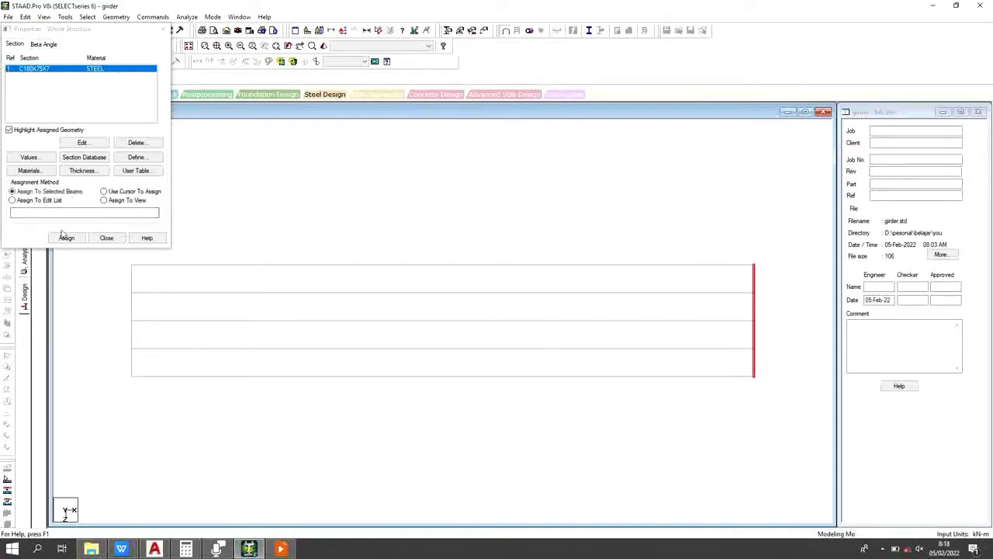
Step: Assign the C180X75X7 section to the transverse beams at both ends of the floor grid
drag(121, 263, 132, 394)
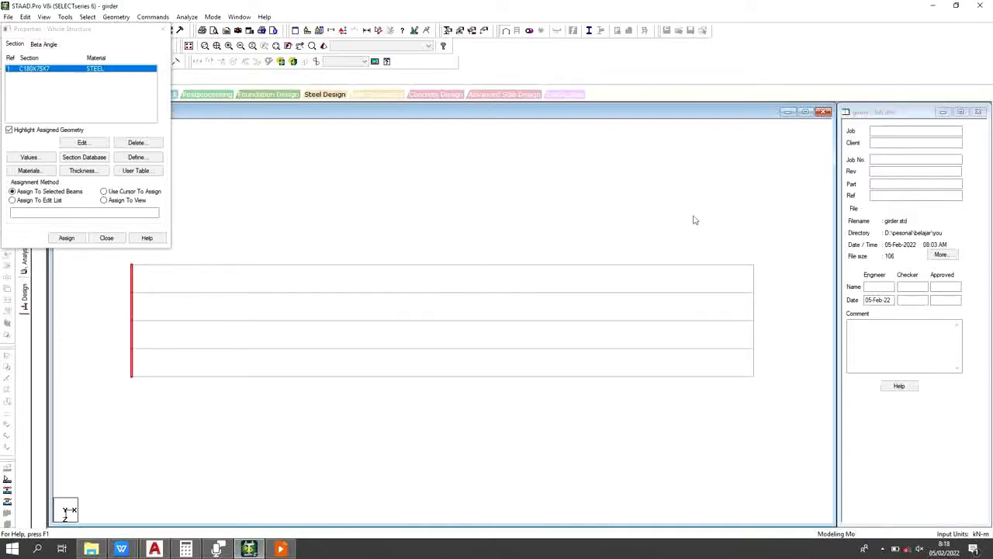
ctrl+drag(693, 219, 807, 434)
click(66, 240)
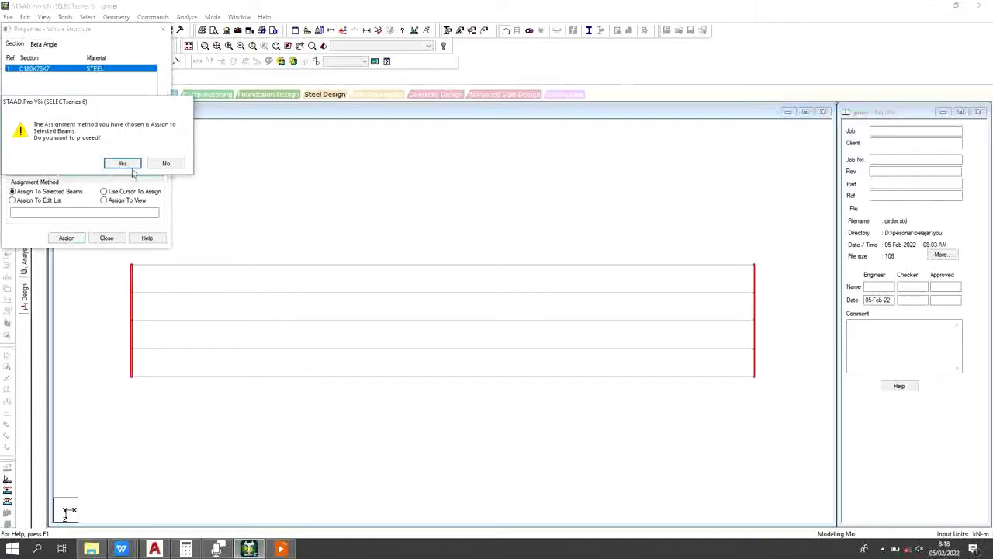
click(126, 164)
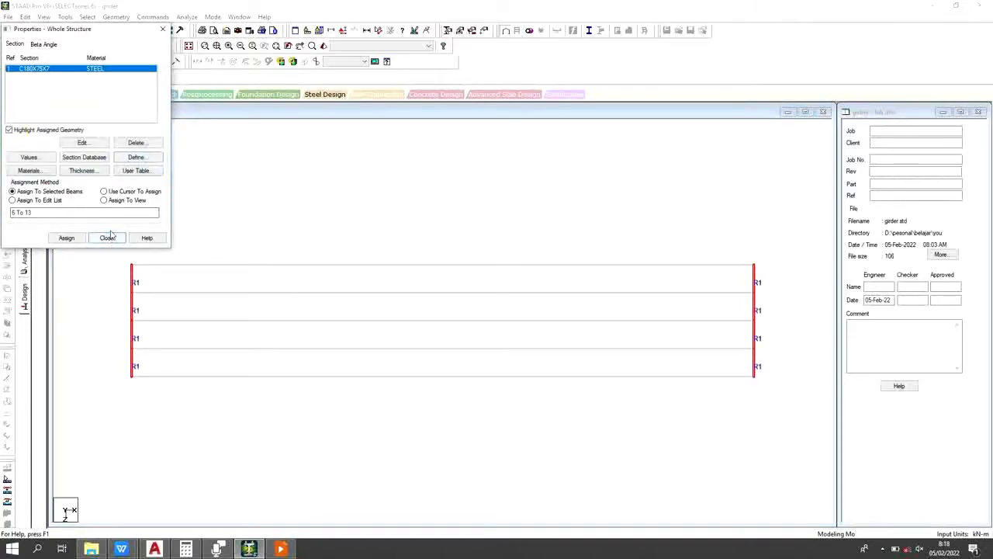
click(107, 238)
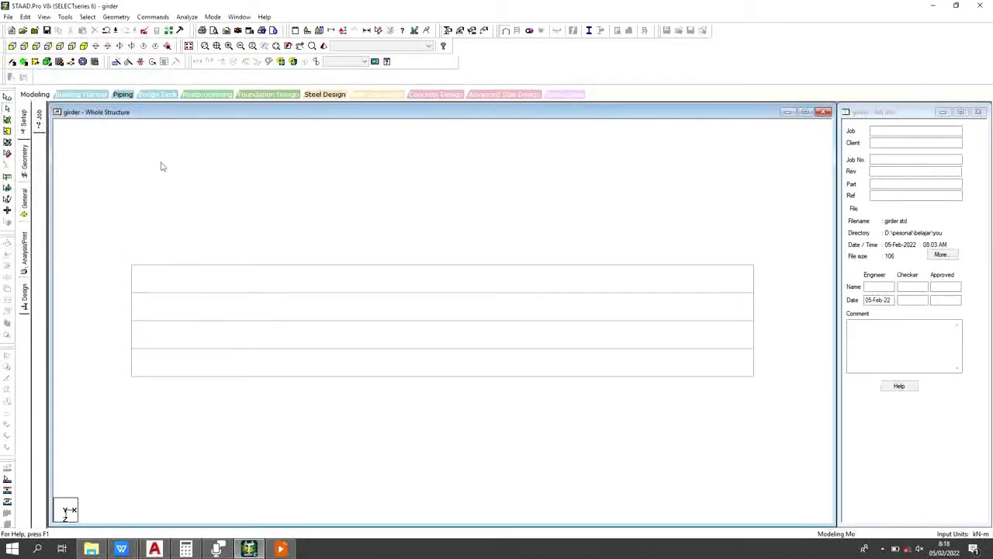
Step: Try to assign a density of 0 kN/m3 to the view with the transverse beams at both ends selected
click(152, 16)
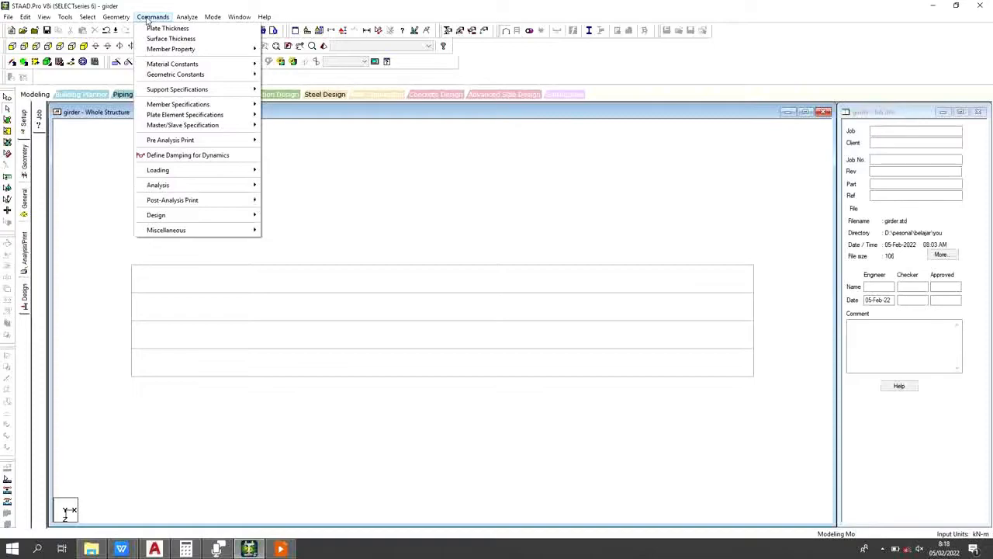
mouse_move(183, 68)
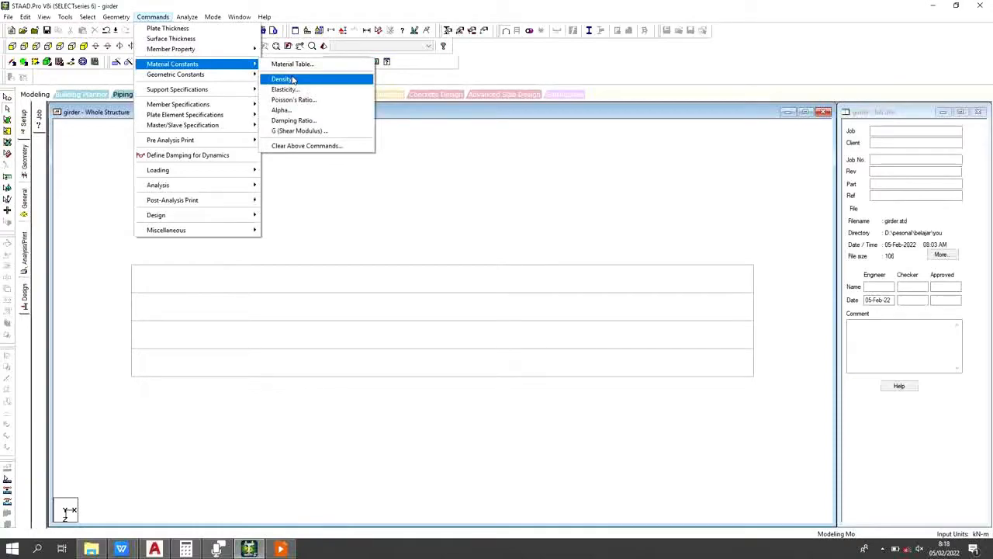
click(284, 80)
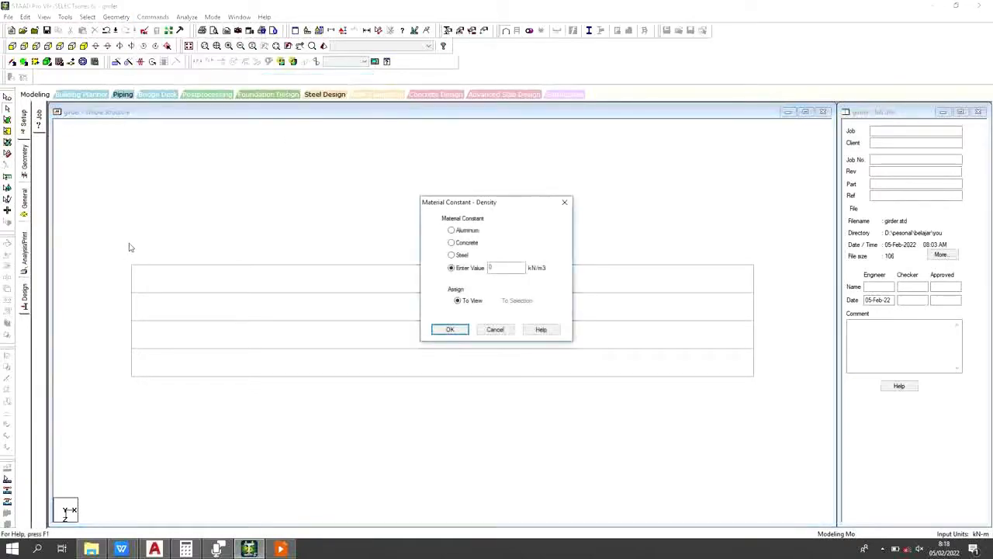
drag(124, 242, 155, 427)
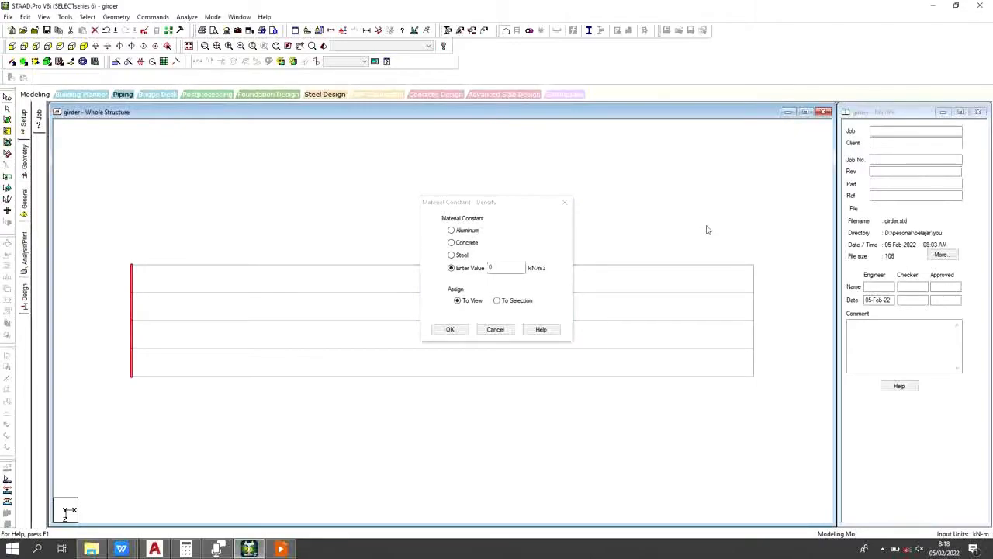
ctrl+drag(706, 230, 790, 416)
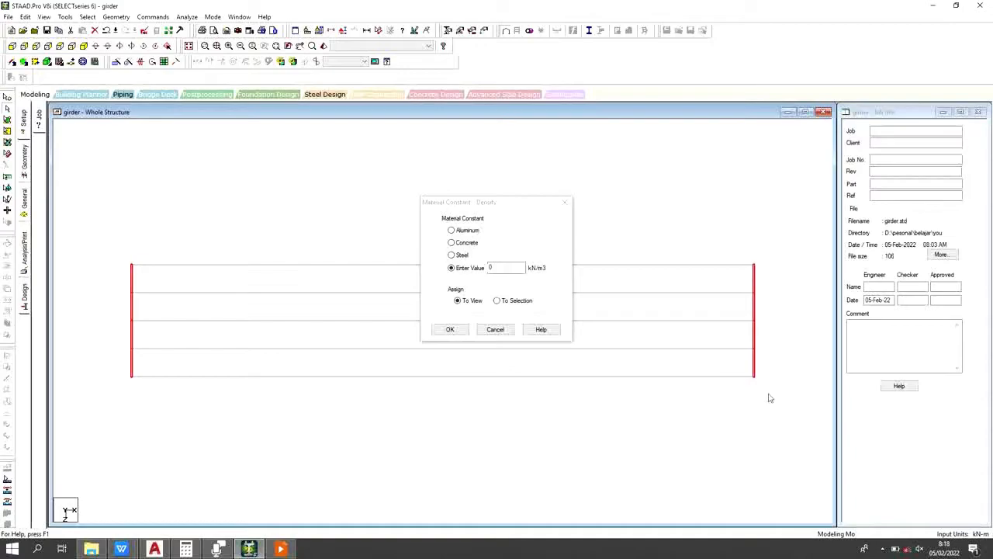
click(459, 330)
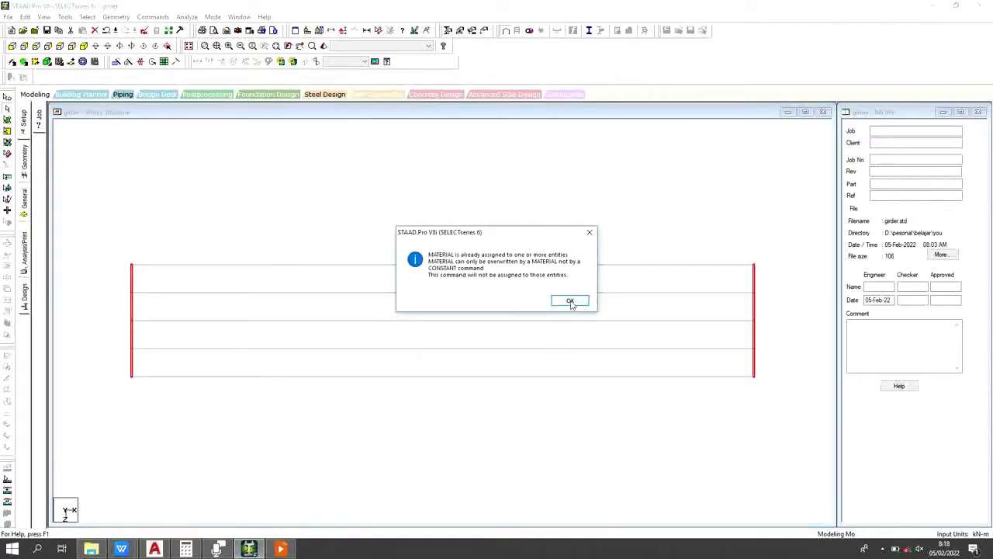
click(569, 301)
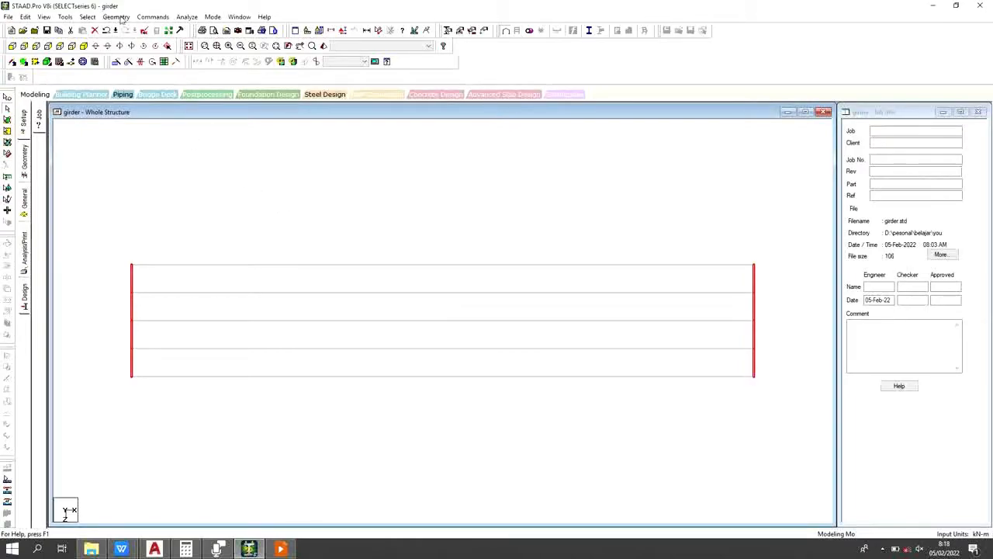
Step: Assign the Steel density constant to the five longitudinal girders of the deck grid
click(153, 19)
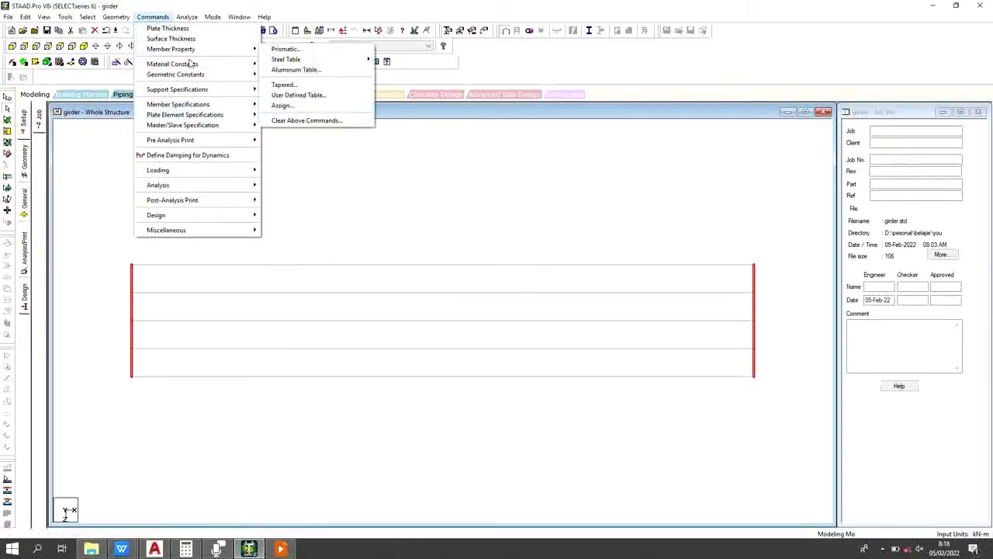
mouse_move(202, 65)
click(279, 79)
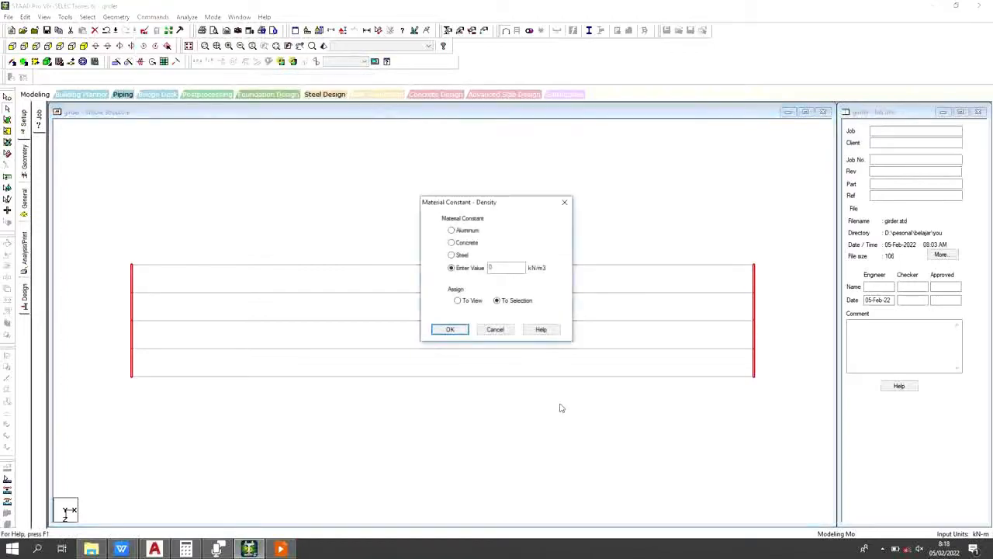
drag(328, 425, 232, 219)
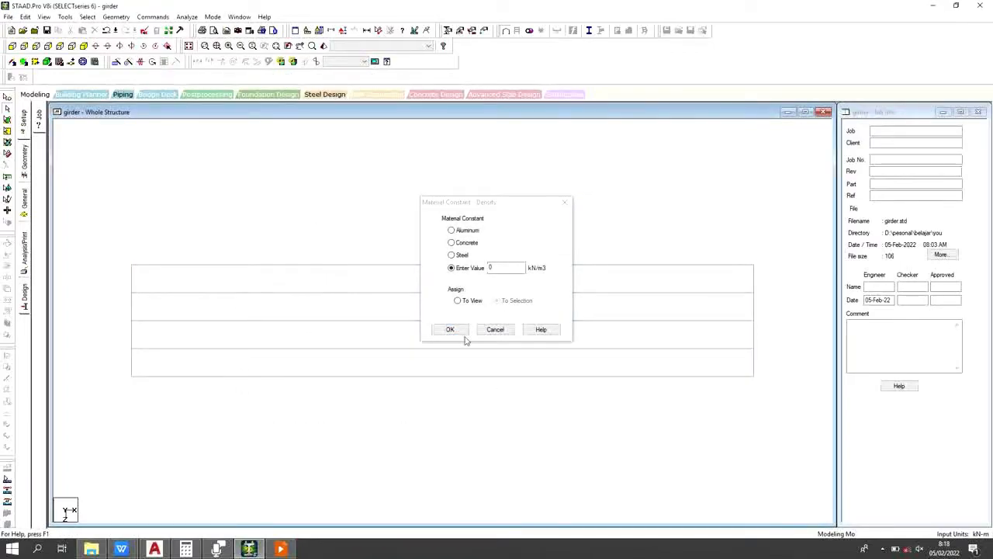
drag(473, 198, 651, 195)
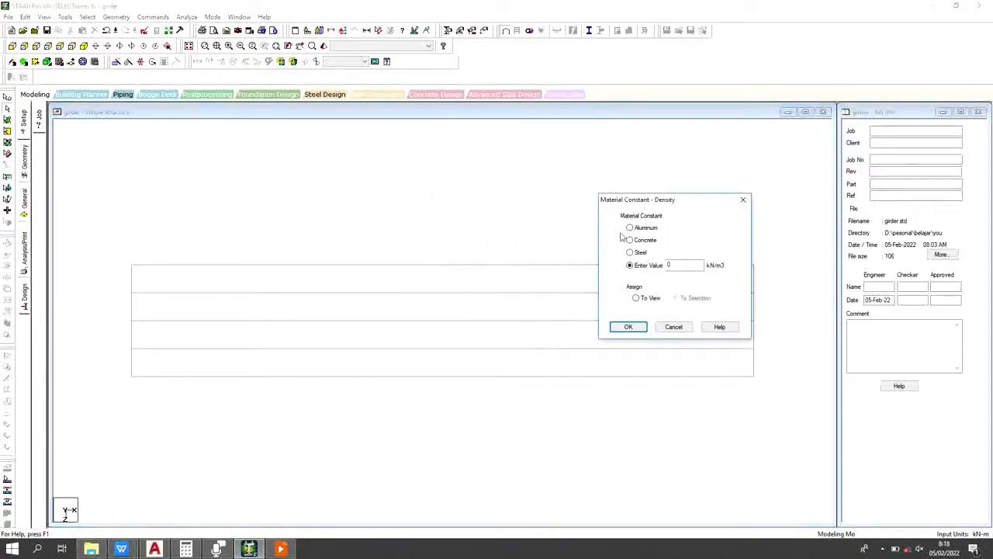
drag(576, 446, 231, 233)
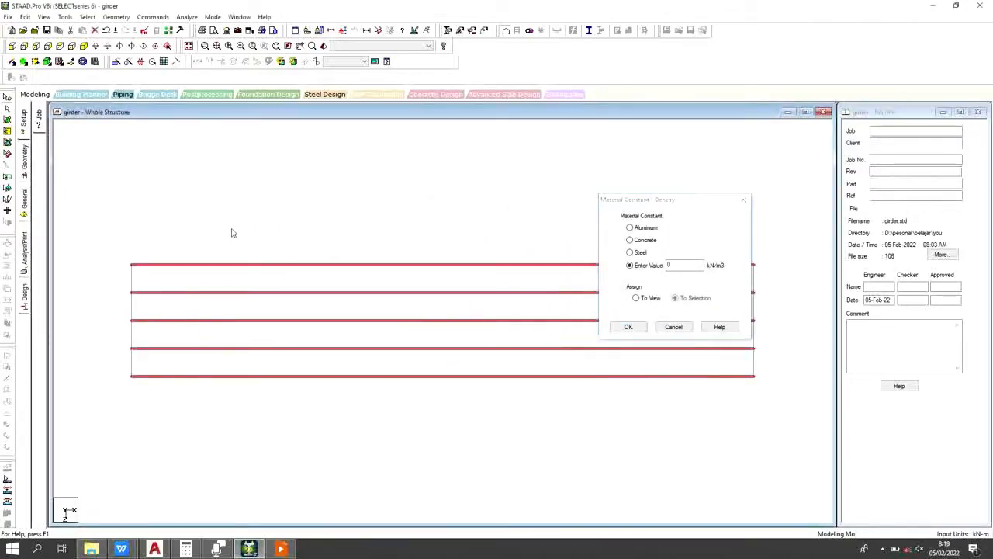
click(641, 253)
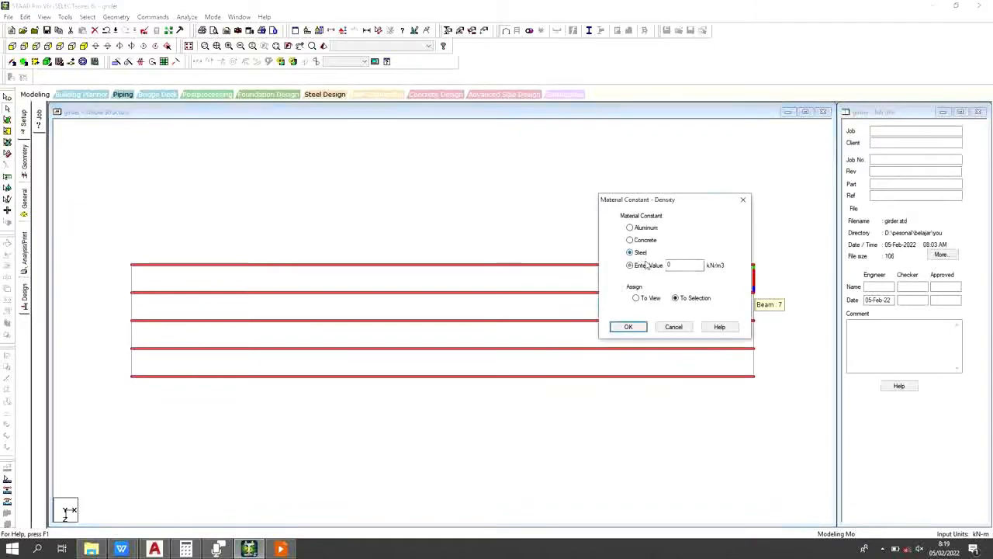
click(630, 327)
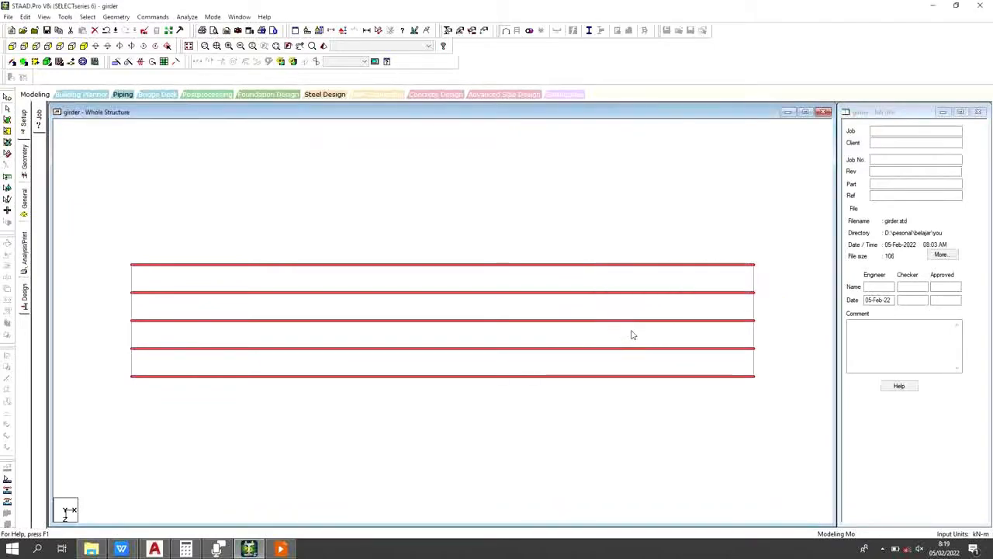
Step: Assign the Steel elasticity constant to the selected longitudinal girders
click(155, 18)
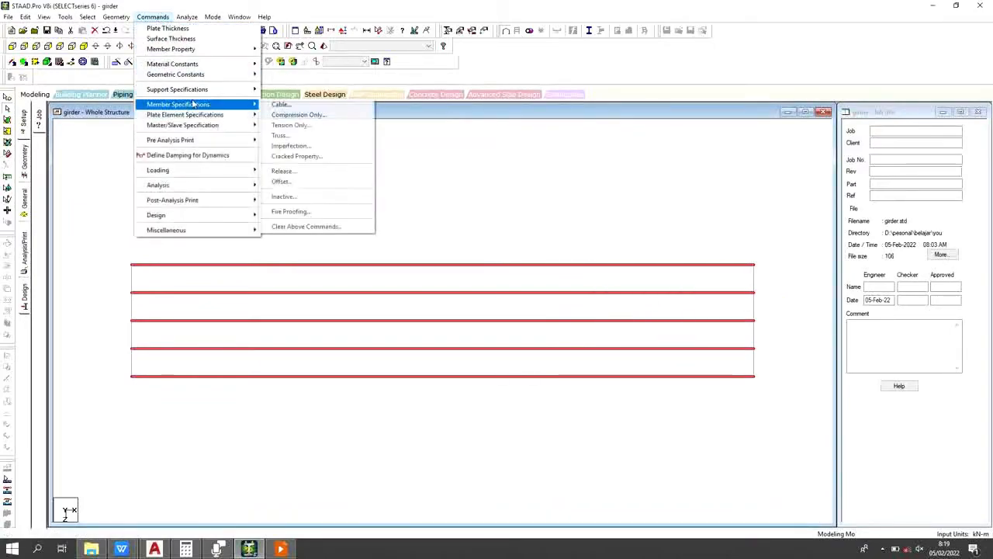
mouse_move(233, 73)
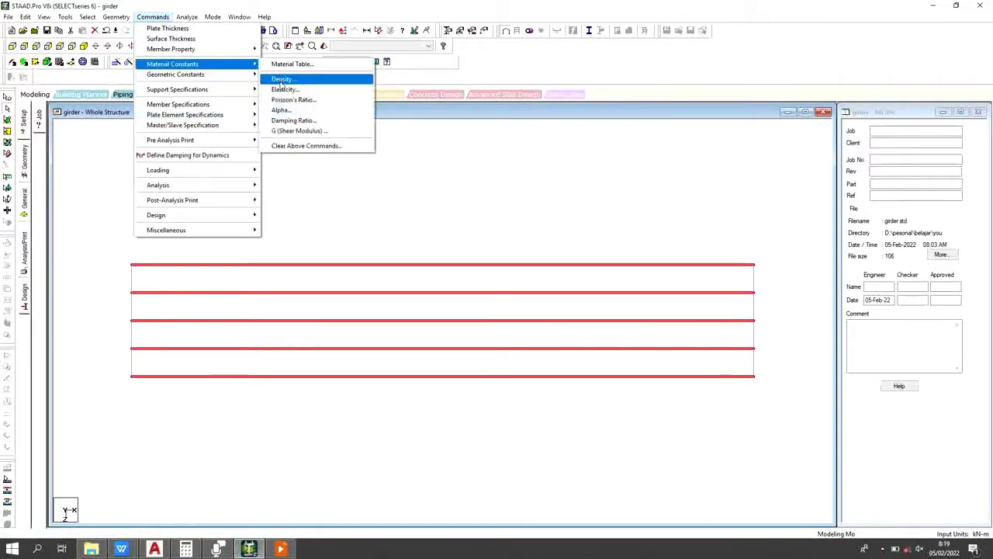
click(283, 89)
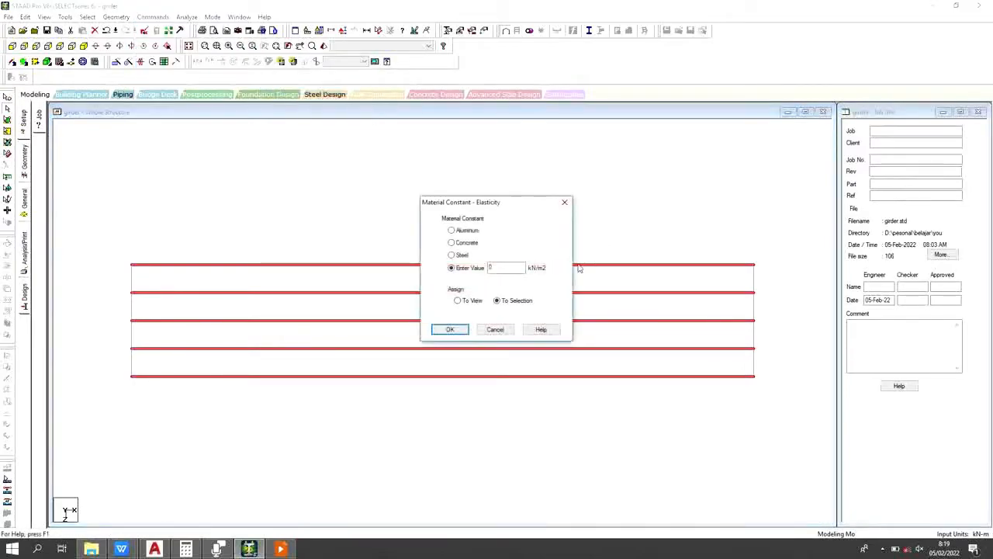
click(460, 256)
click(451, 329)
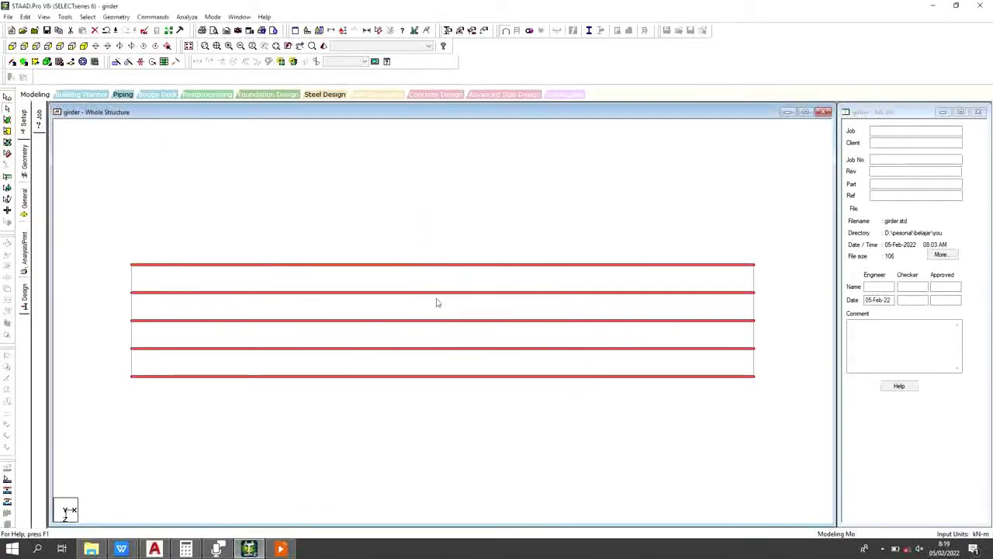
Step: Assign the Steel Poisson's ratio to the selected longitudinal girders
click(152, 16)
mouse_move(184, 65)
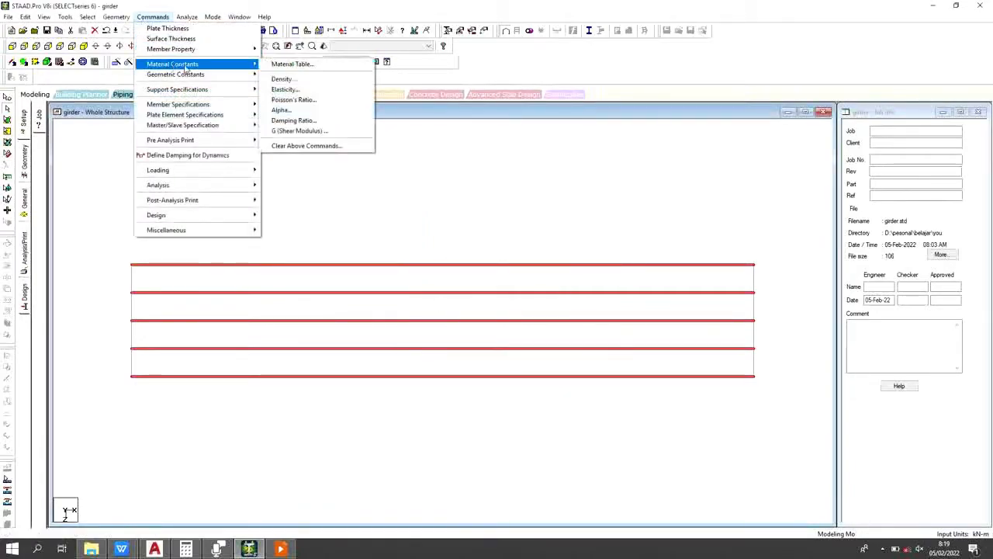
click(294, 101)
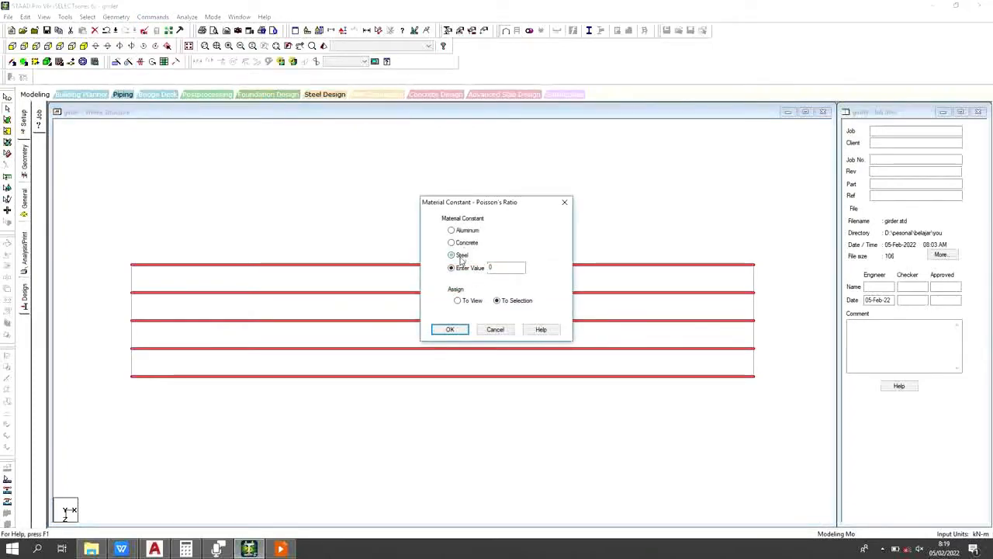
click(453, 331)
Step: Assign the Steel alpha (thermal expansion) constant to the selected longitudinal girders
click(153, 17)
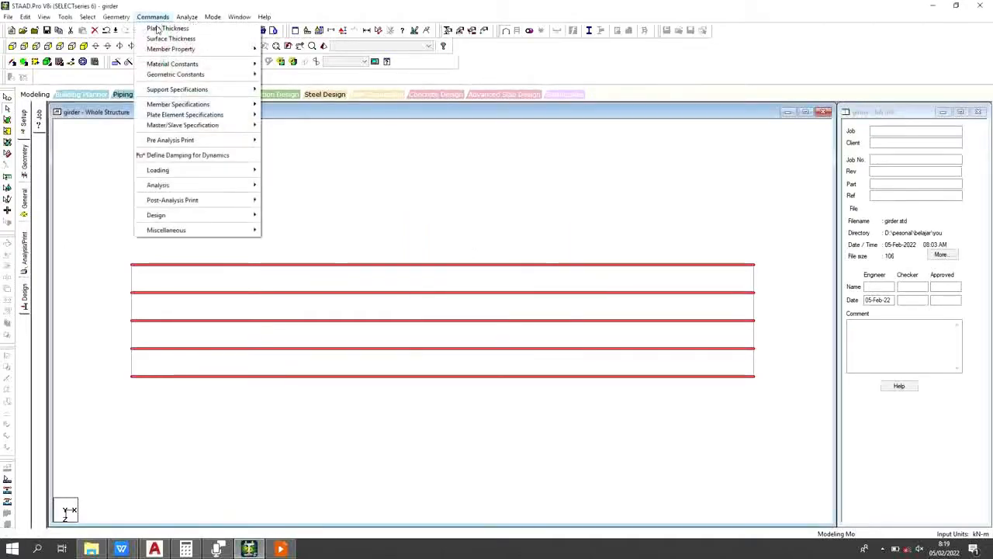
mouse_move(222, 65)
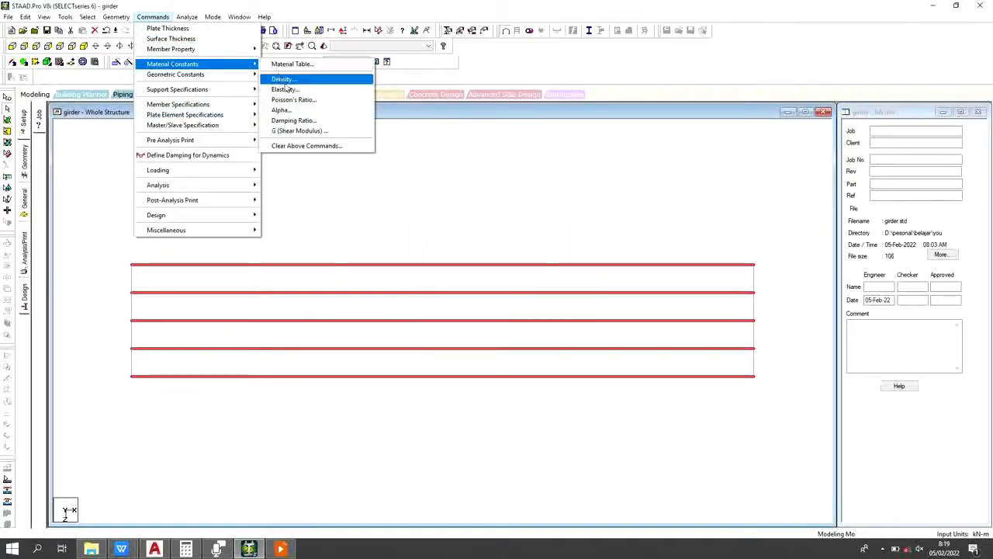
click(295, 110)
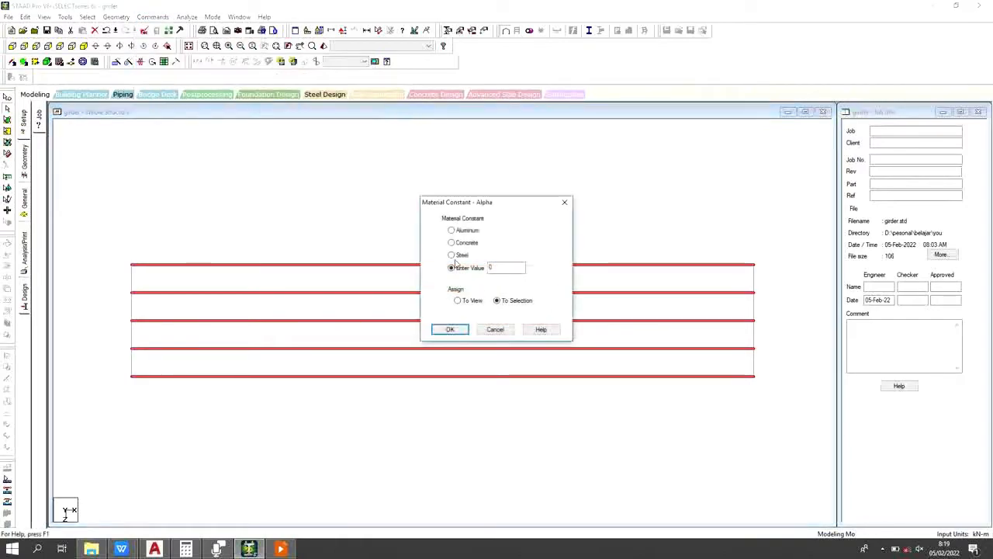
click(452, 255)
click(453, 331)
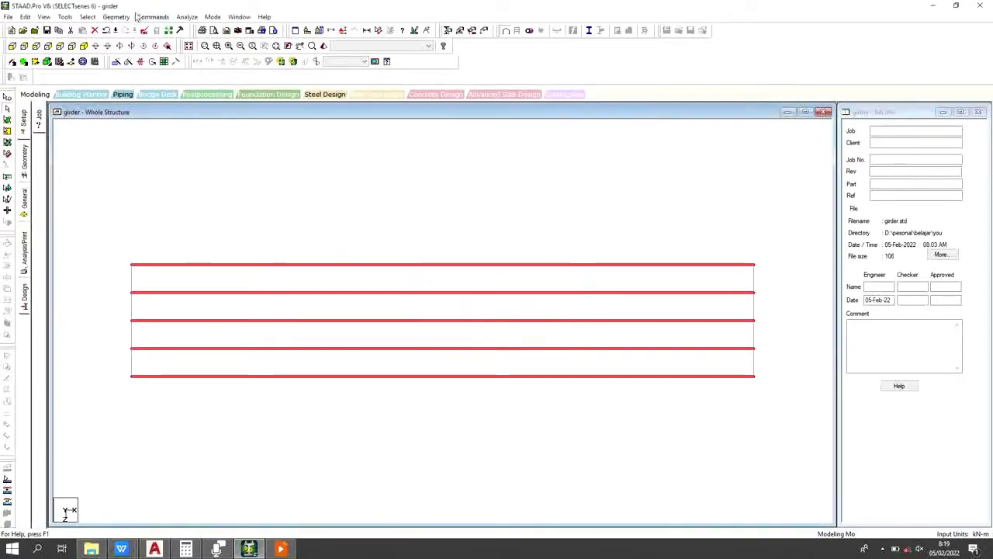
Step: Assign the Steel damping ratio to the selected longitudinal girders
click(153, 16)
mouse_move(175, 76)
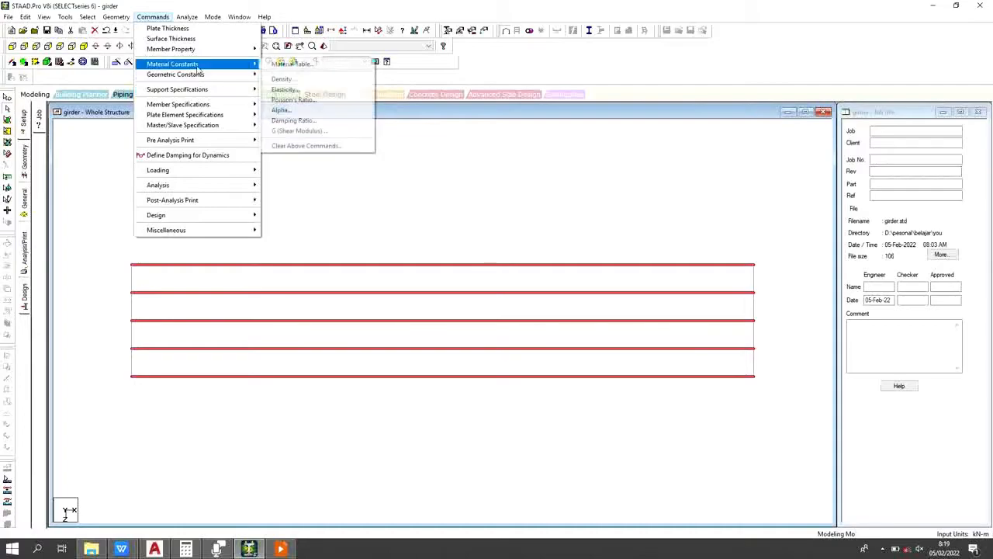
click(301, 122)
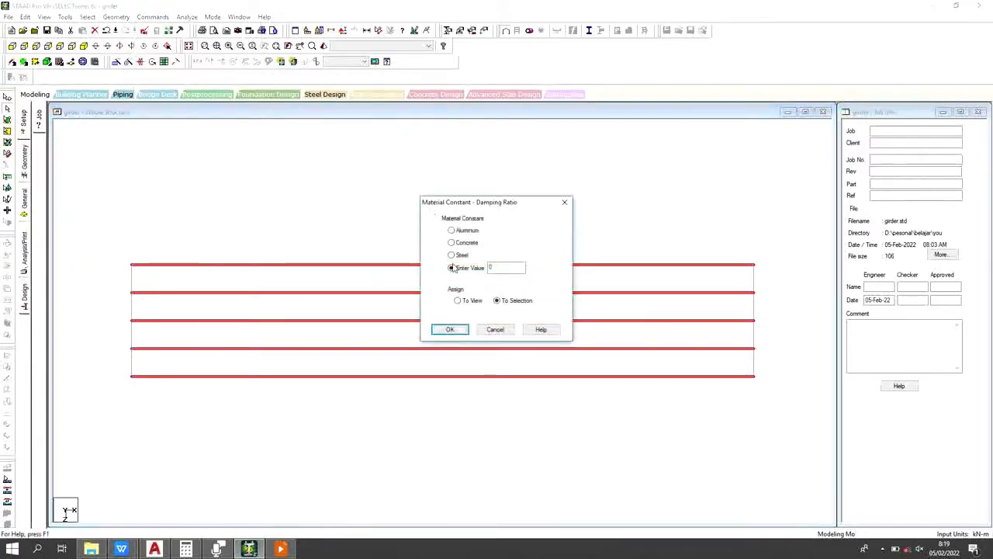
click(453, 255)
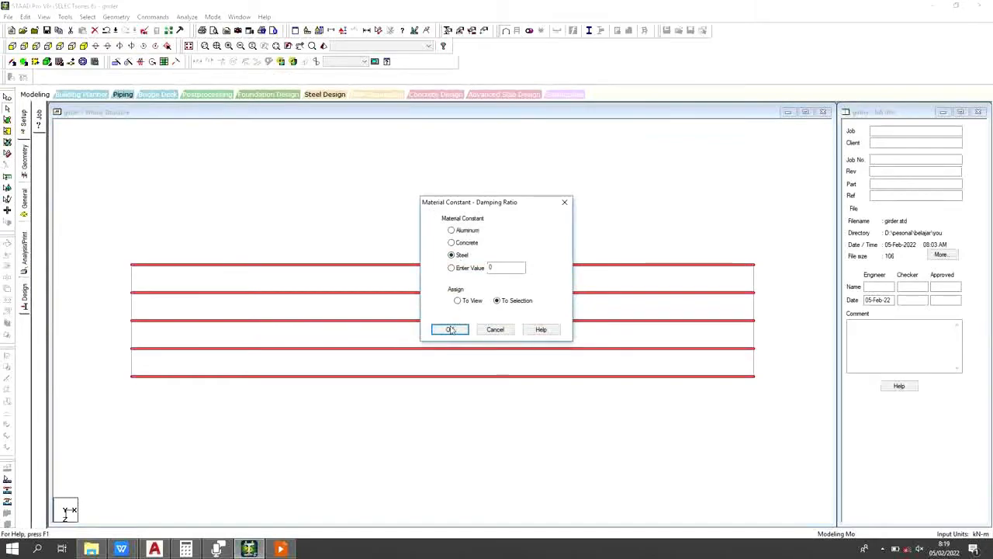
click(450, 330)
Step: Assign the Steel shear modulus G to the selected longitudinal girders
click(153, 16)
mouse_move(177, 50)
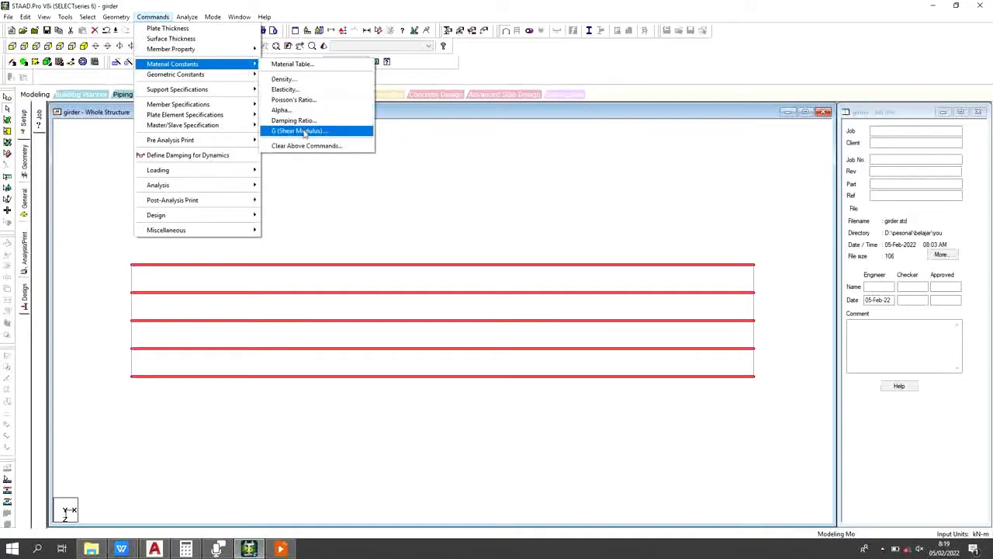
click(305, 132)
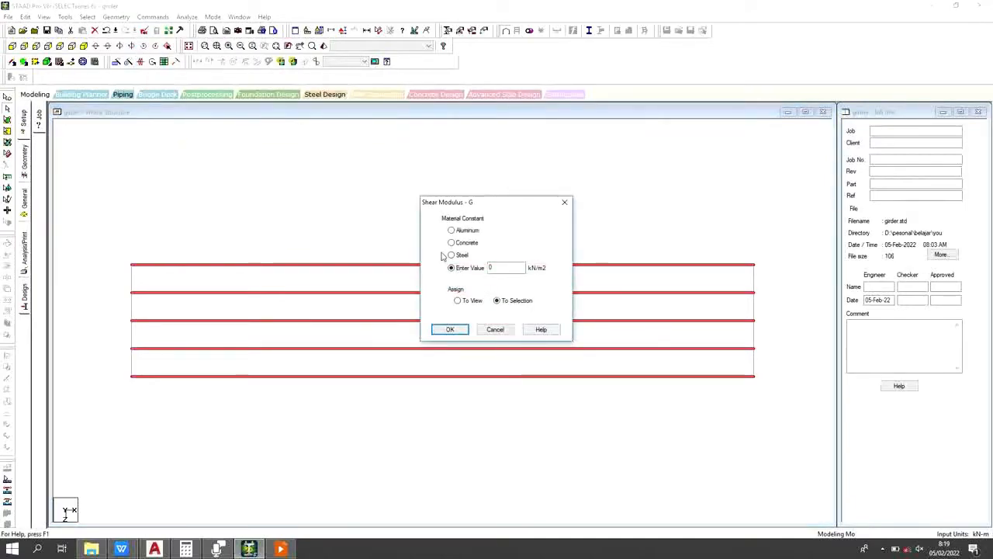
click(450, 329)
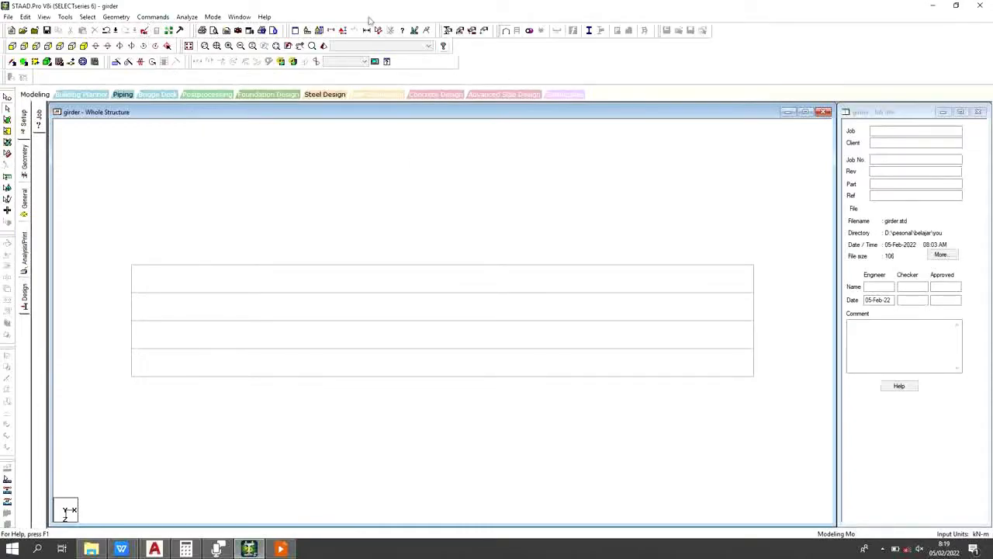
Step: Save the structure, open girder.std in the STAAD.Pro Editor at the MEMBER PROPERTY JAPANESE line, and move the editor clear of the model
click(144, 35)
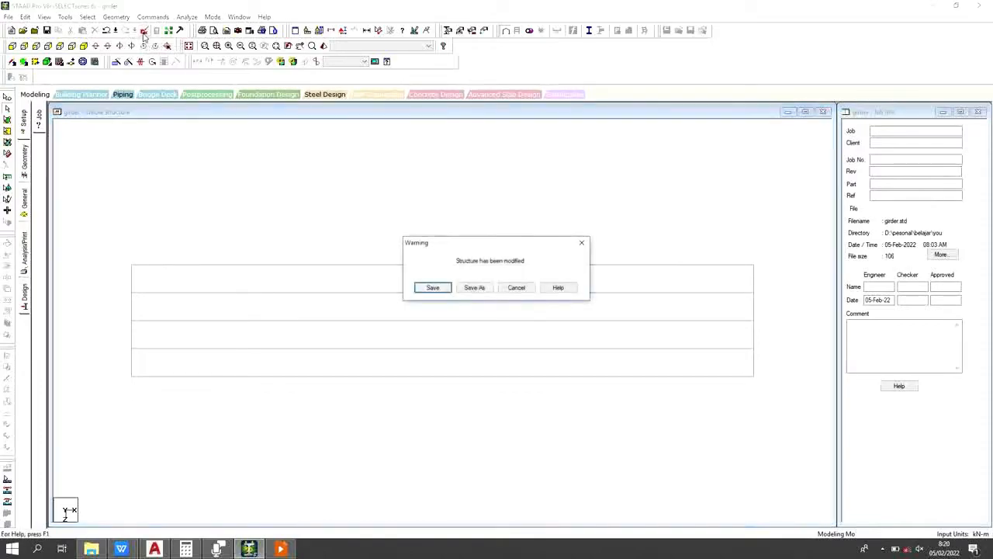
click(439, 289)
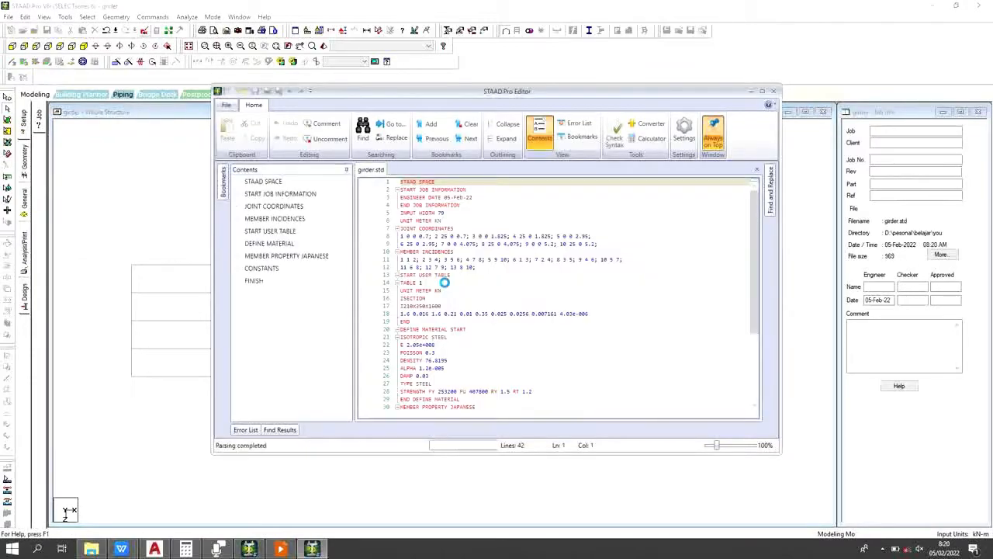
drag(756, 297, 756, 367)
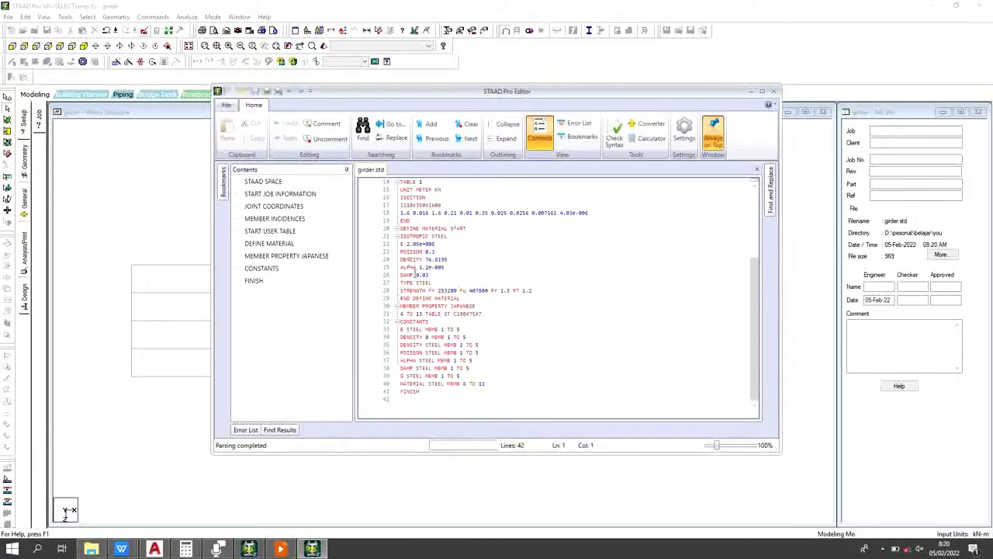
click(493, 307)
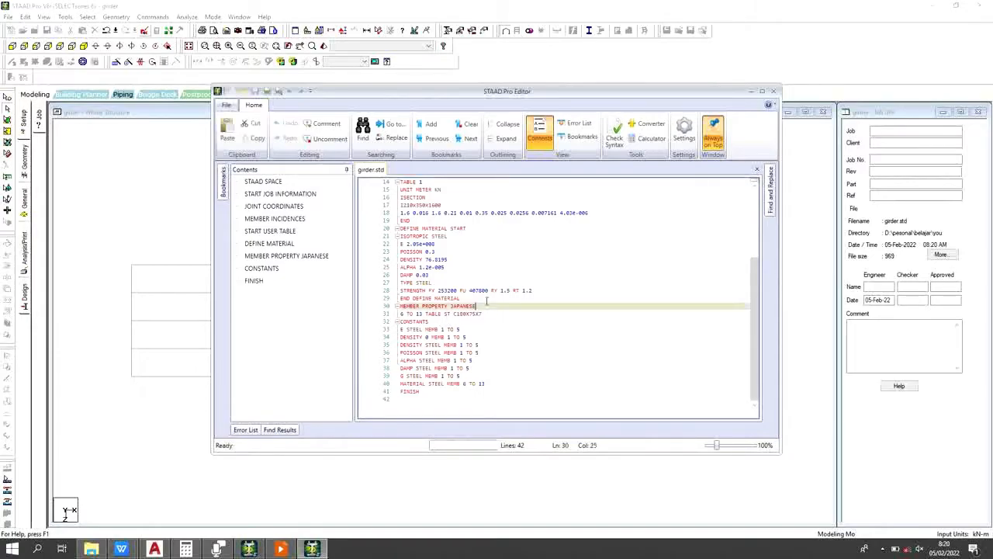
drag(344, 93, 626, 415)
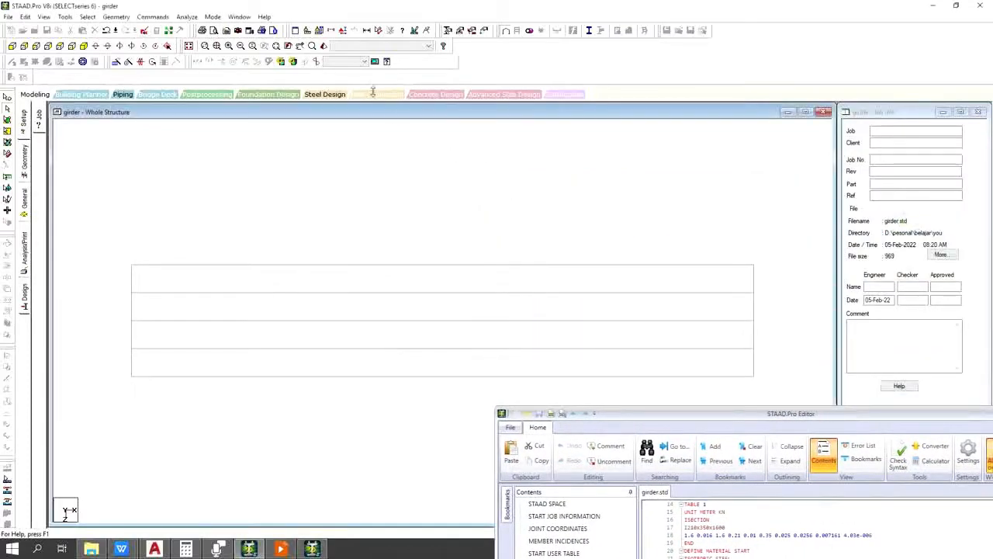
Step: Display the beam numbers on the model and bring the girder.std editor back into full view
click(342, 31)
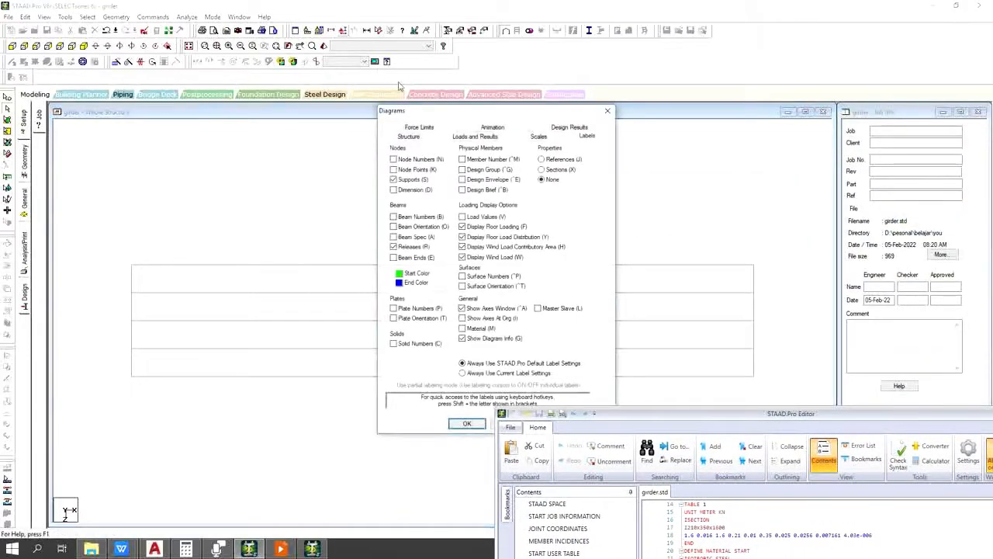
click(405, 219)
click(467, 423)
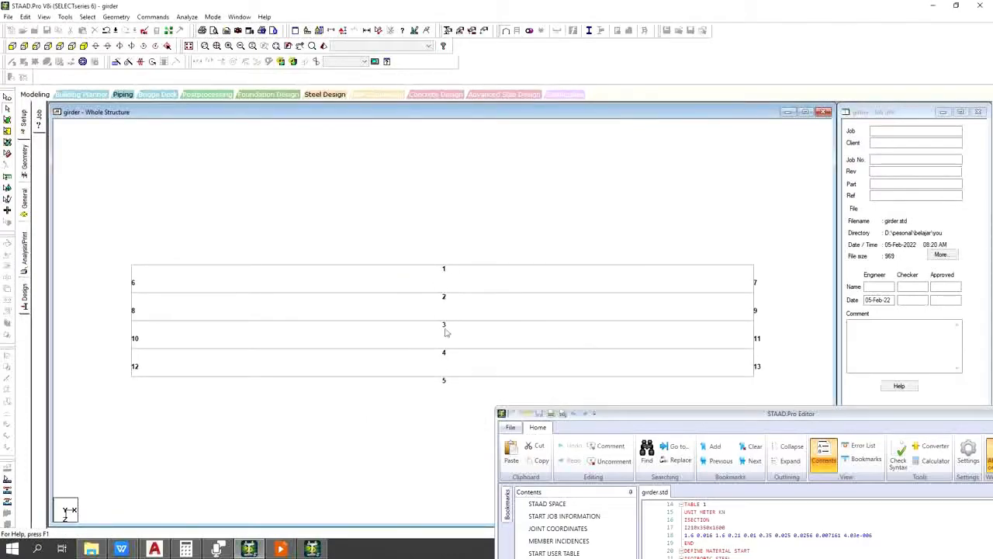
drag(712, 415, 696, 132)
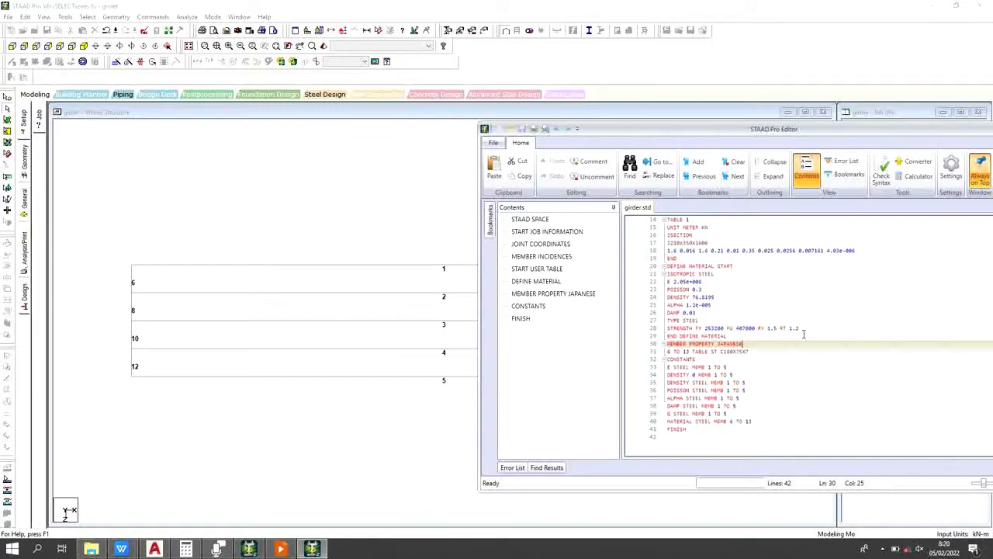
Step: Add a blank line below MEMBER PROPERTY JAPANESE and copy the section name I210x350x1600 from the user table
key(Return)
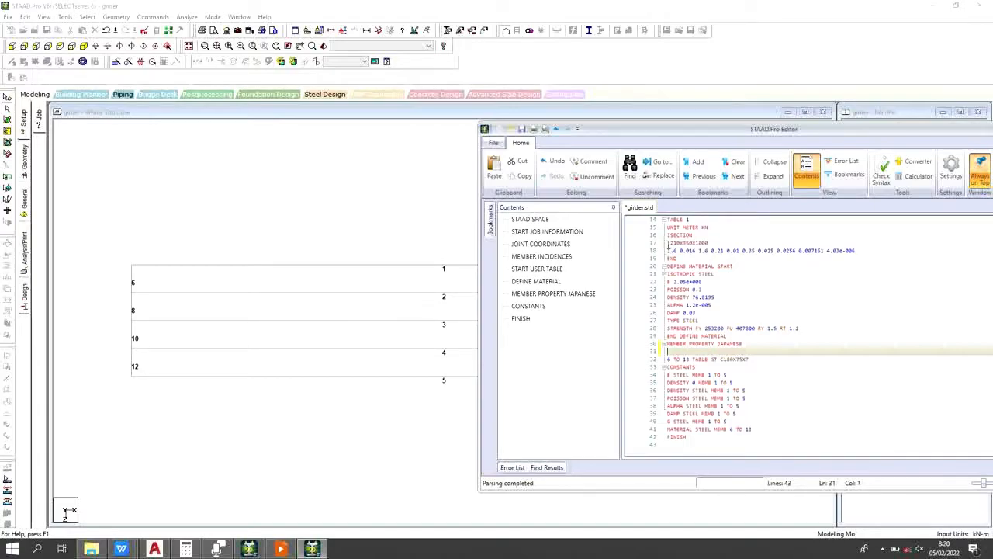
click(668, 245)
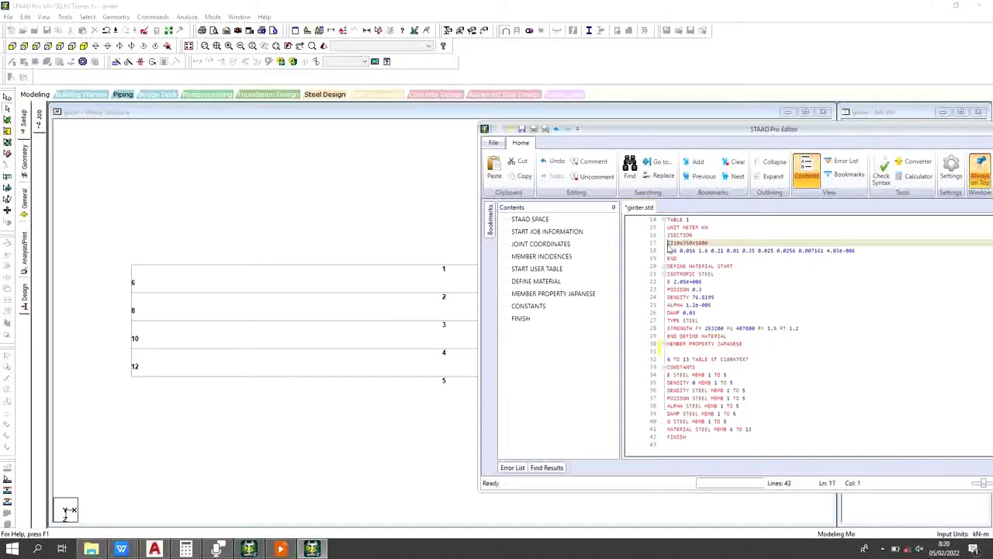
shift+click(716, 242)
right_click(702, 243)
click(719, 286)
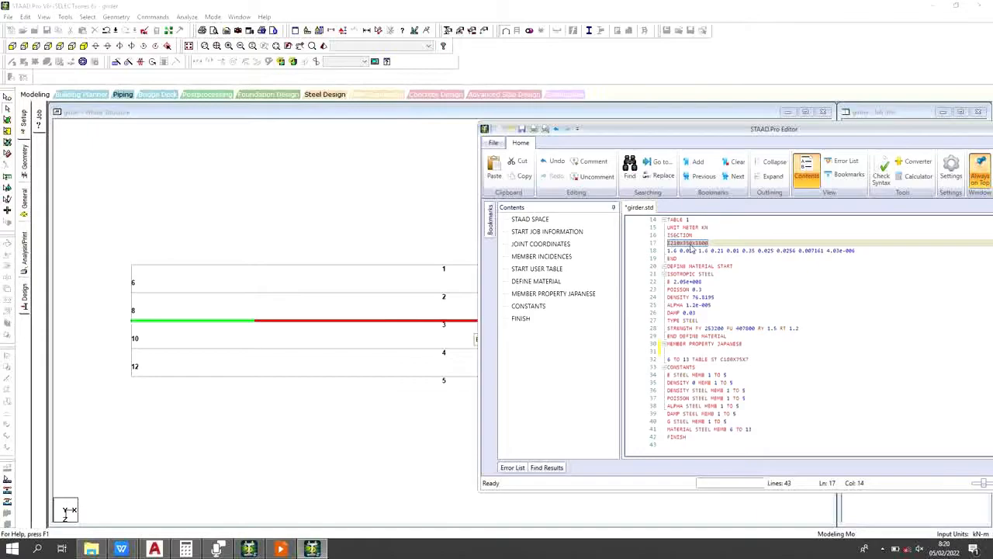
Step: Enter "1 to 5 UPT 1 I210x350x1600" on the blank line below MEMBER PROPERTY JAPANESE
click(670, 352)
text(1)
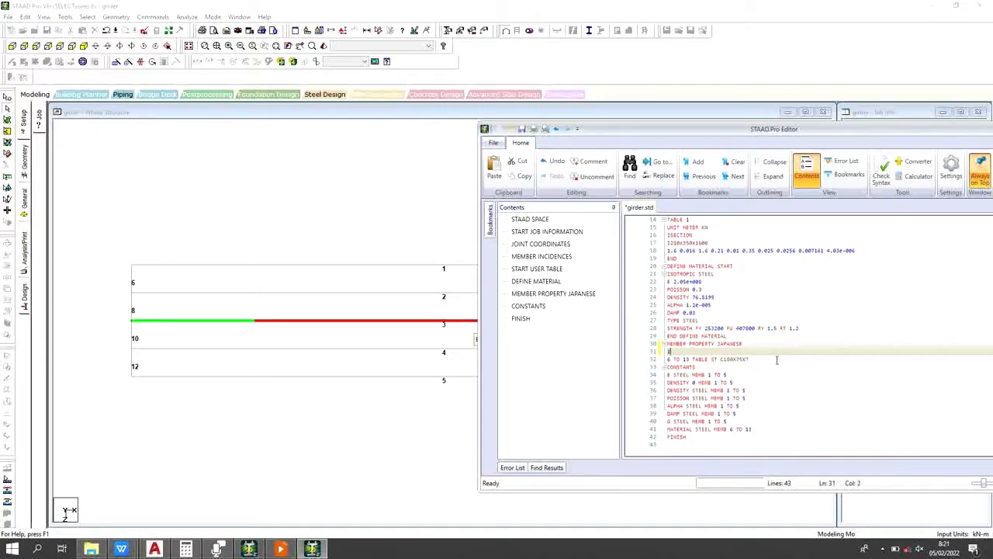
text( to )
text(5 )
text(t)
text(PTA)
key(BackSpace)
text(1)
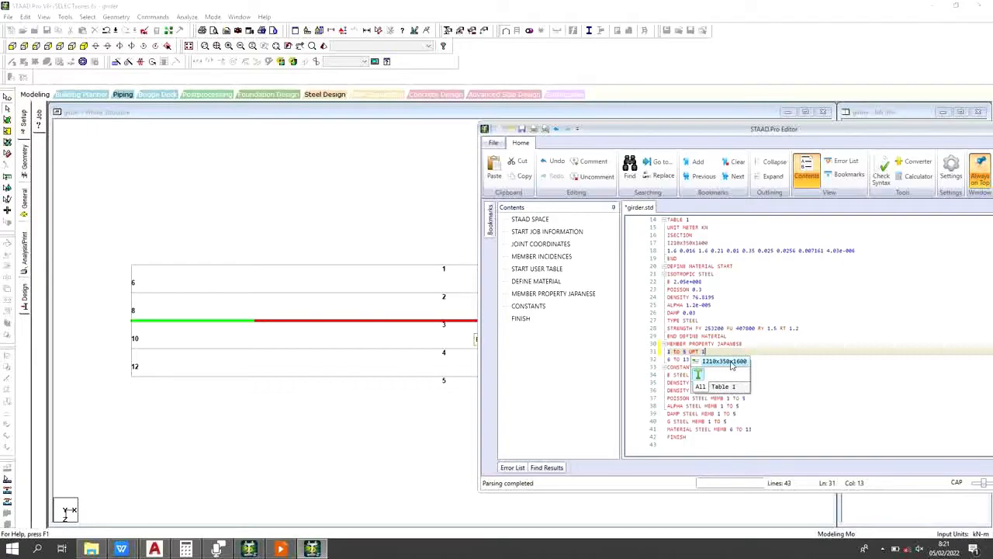
double_click(725, 362)
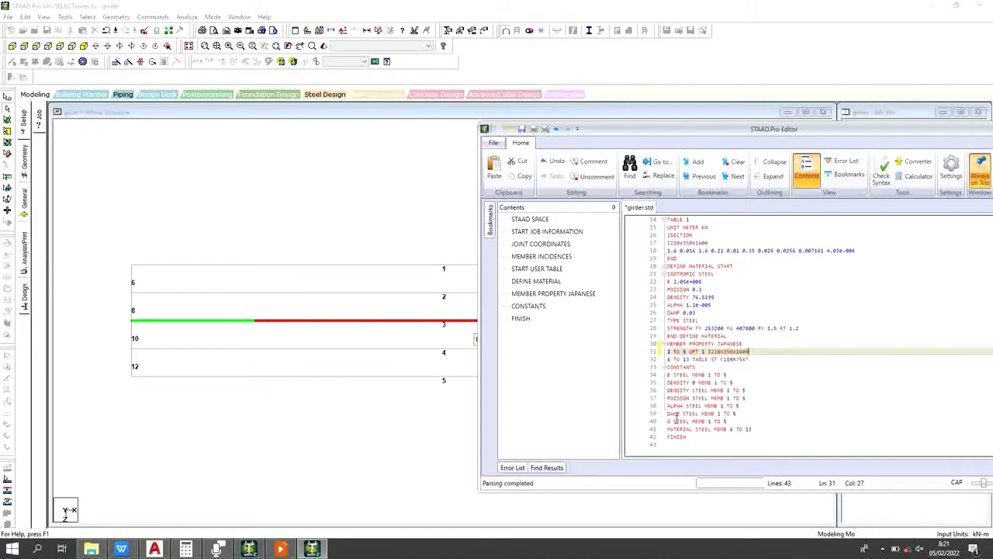
Step: Delete the whole steel material block from DEFINE MATERIAL START through END DEFINE MATERIAL
click(690, 272)
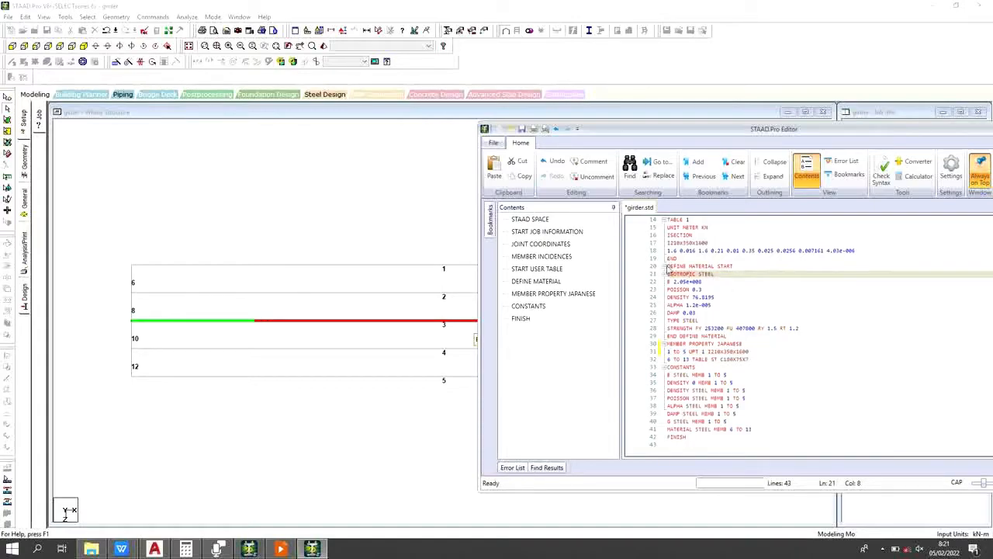
click(669, 267)
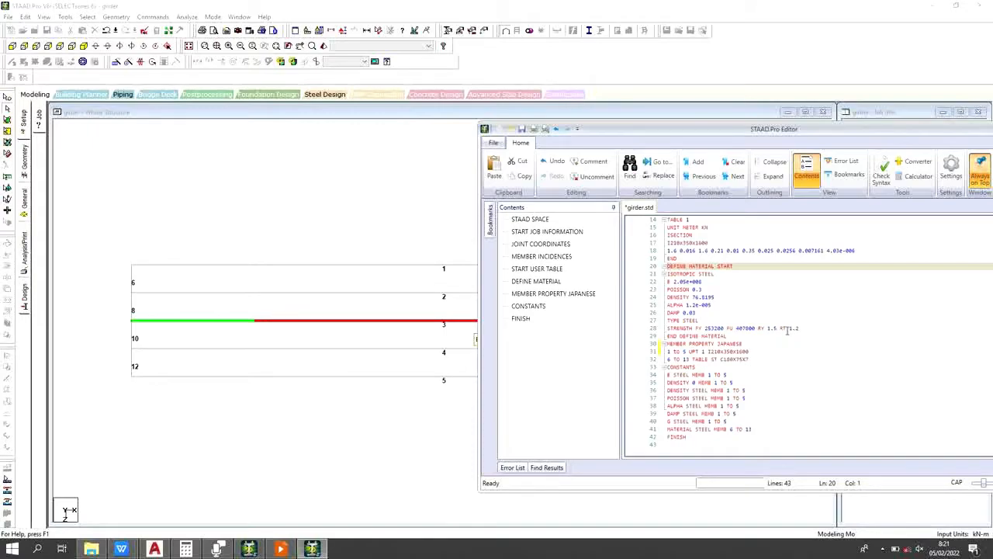
shift+click(782, 329)
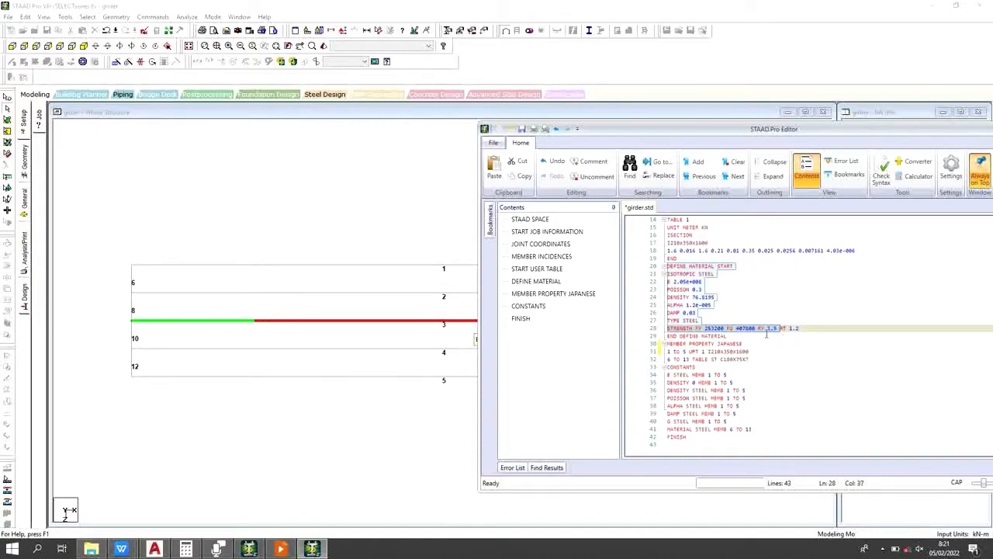
shift+click(808, 333)
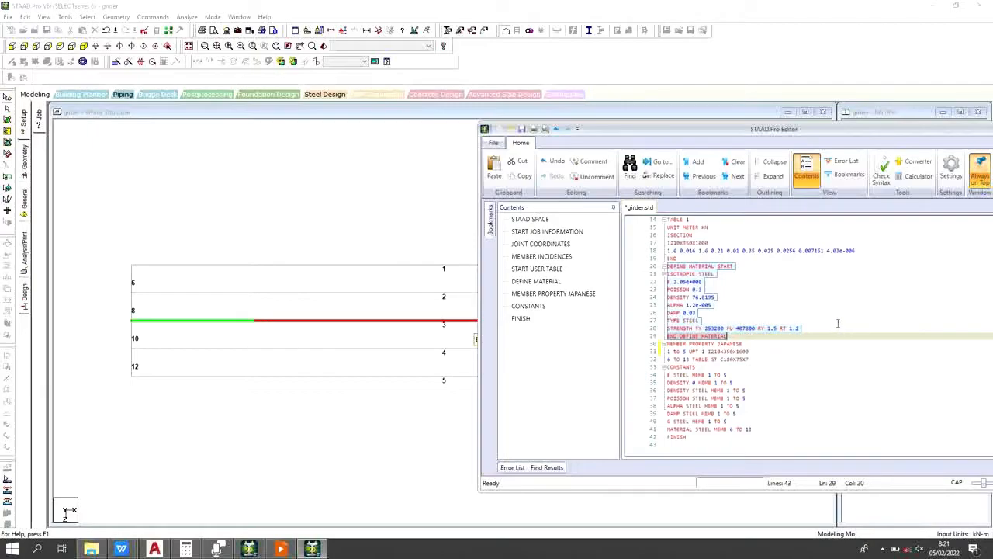
key(Delete)
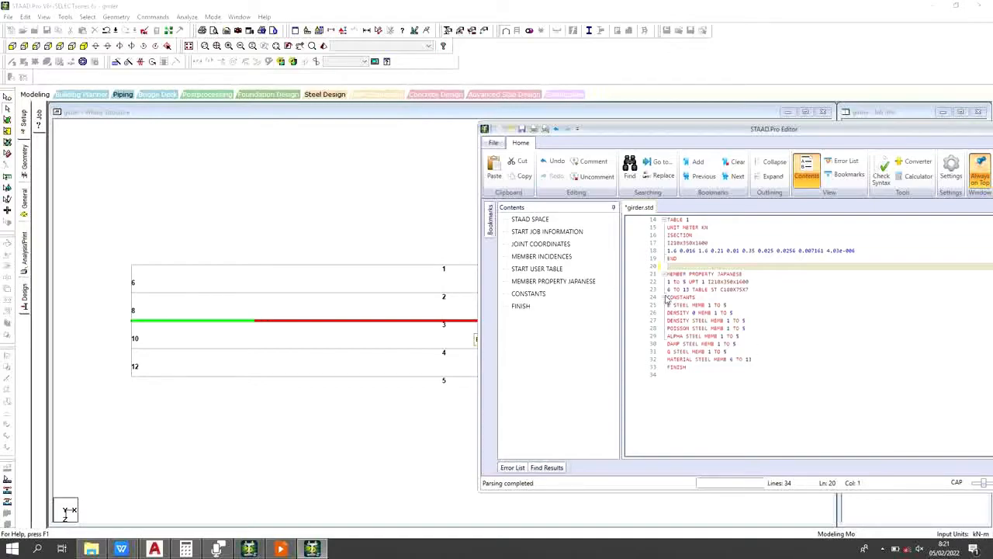
Step: Comment out the lines from CONSTANTS through G STEEL MEMB 1 TO 5 by prefixing each with an asterisk
click(669, 296)
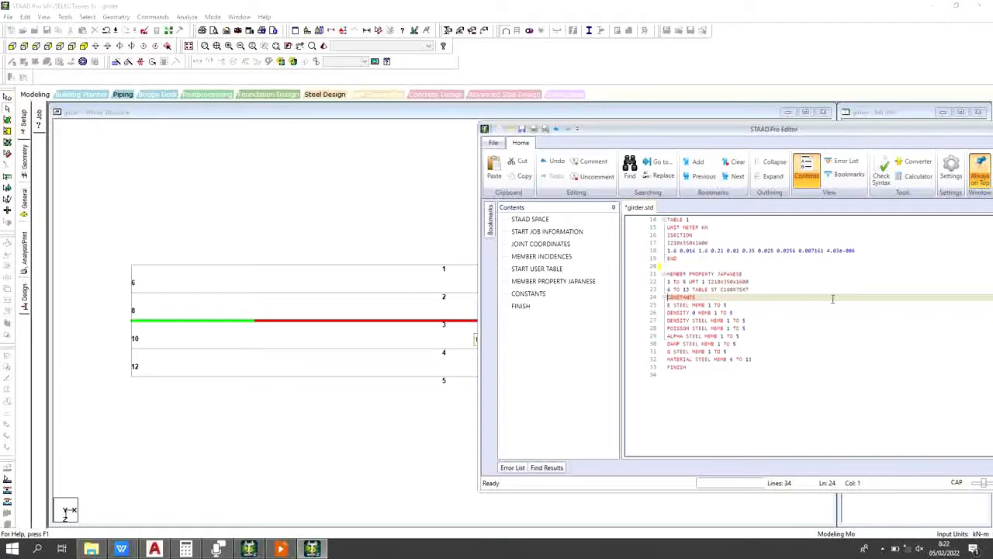
scroll(833, 299, up, 3)
text(*)
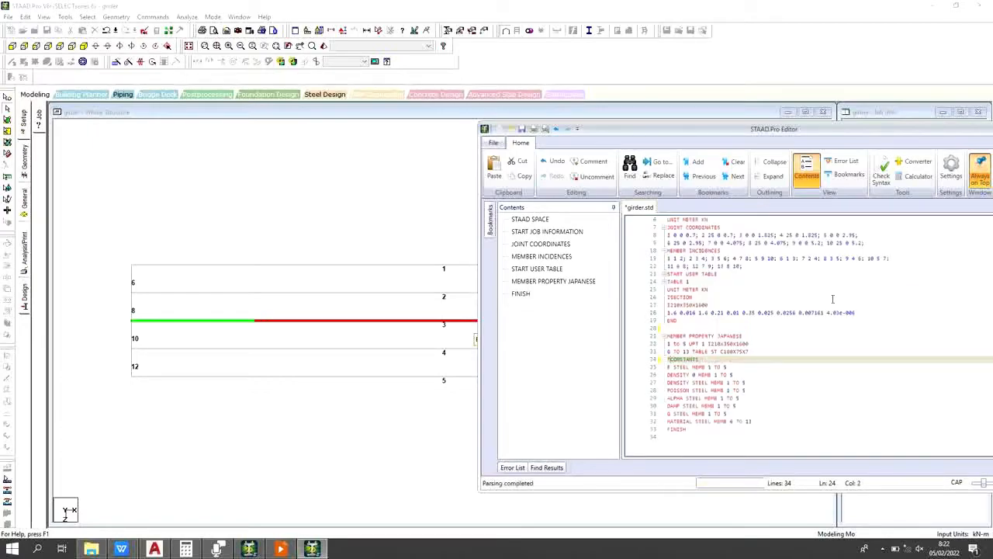
key(Down)
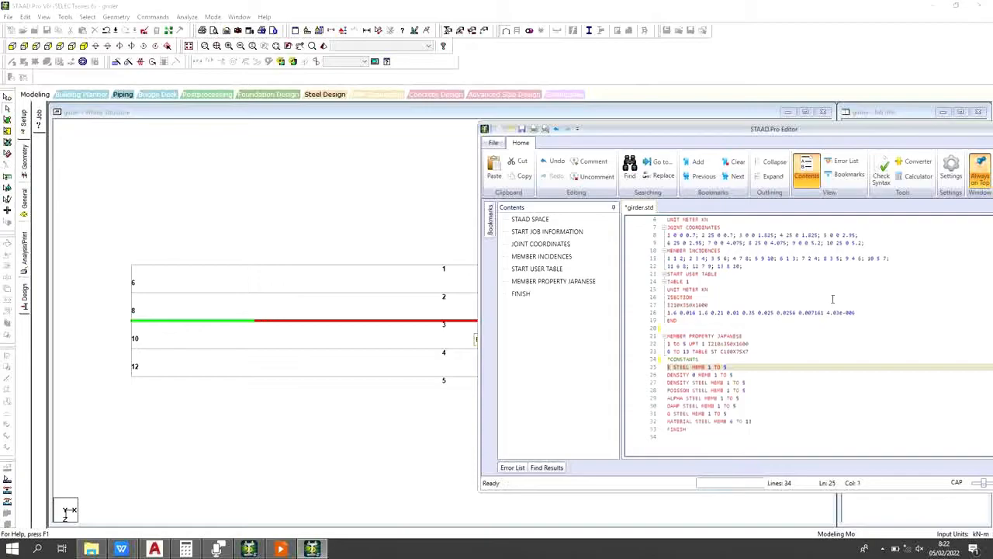
text(*)
key(Down)
text(*)
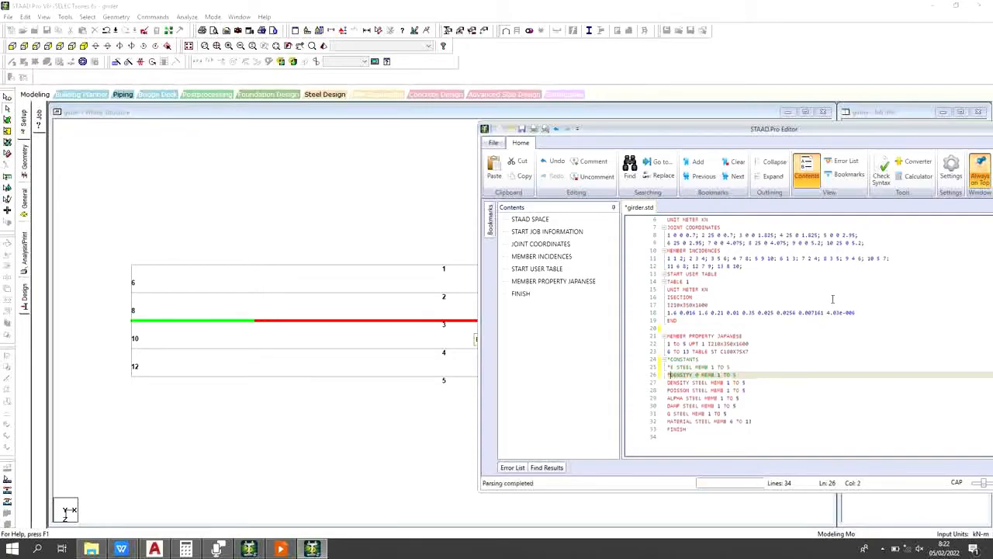
key(Down)
key(Home)
text(*)
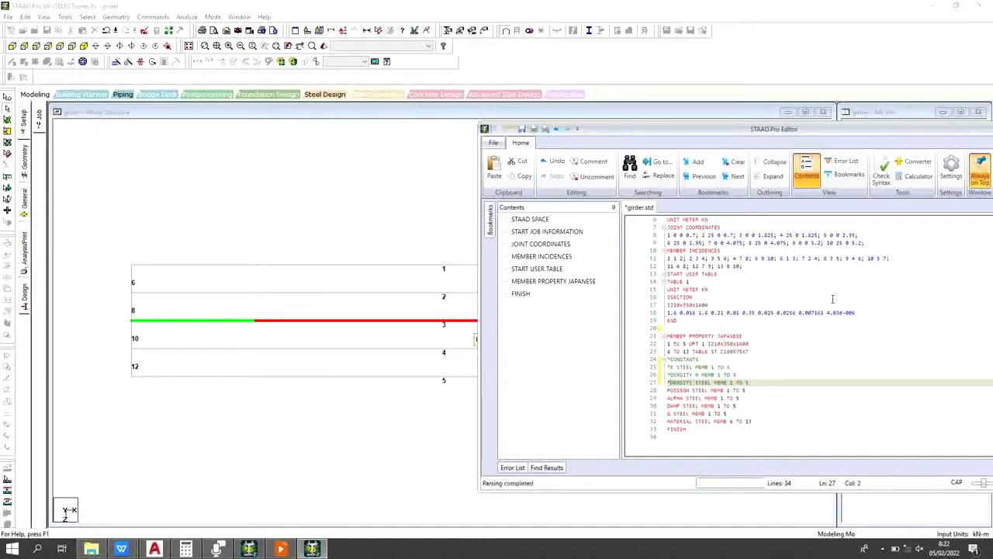
key(Down)
key(Home)
text(*)
key(Down)
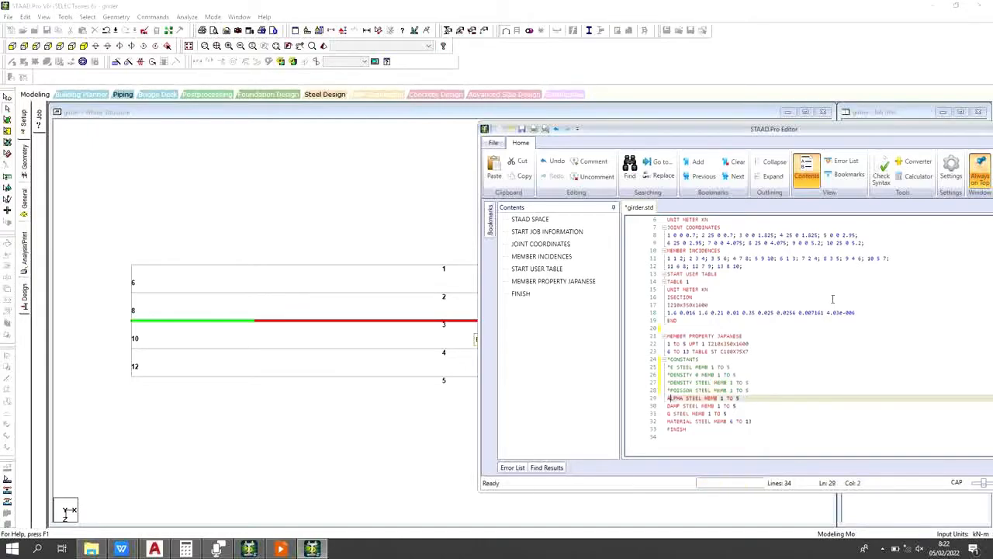
text(*)
key(Down)
key(Home)
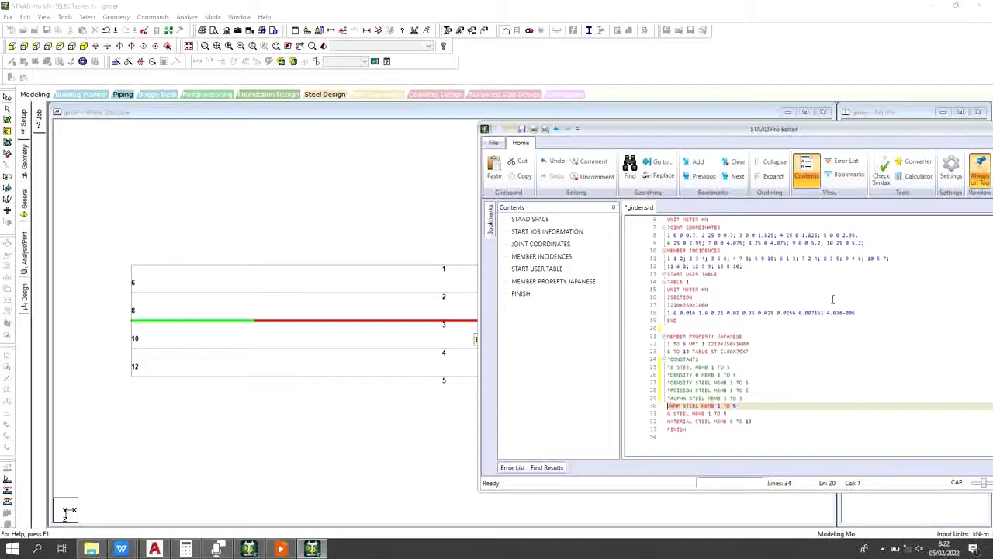
text(*)
key(Down)
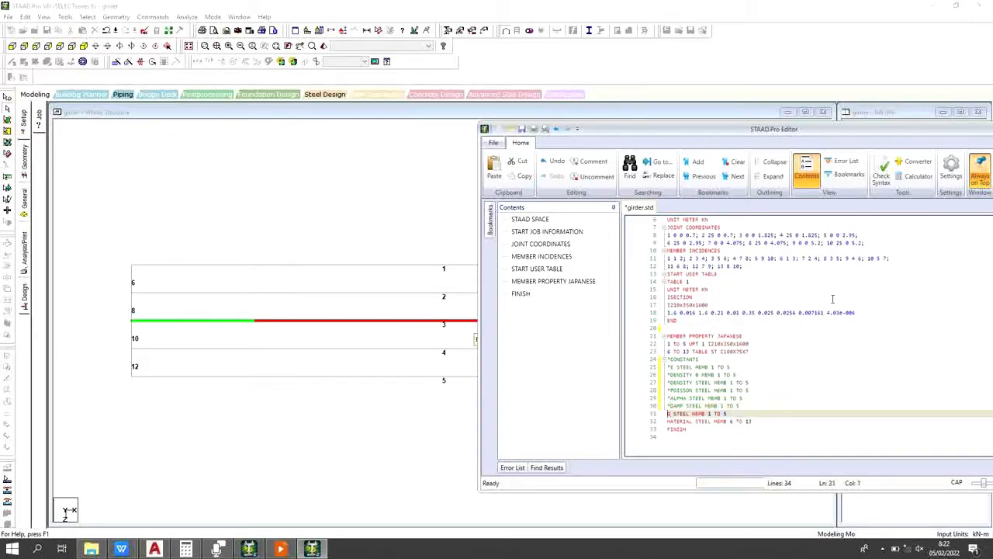
text(*)
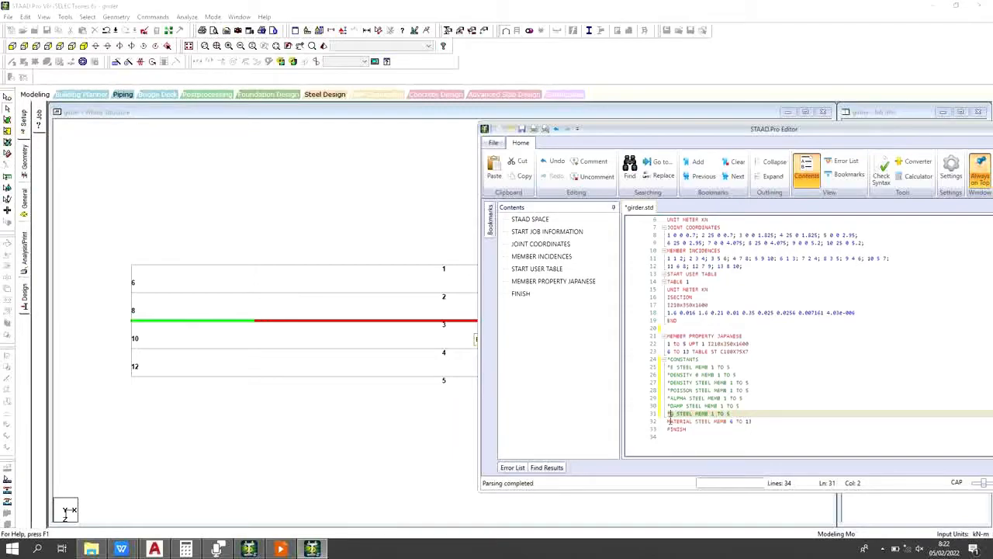
Step: Delete the MATERIAL STEEL MEMB 6 TO 13 line, then save girder.std and close the editor
click(668, 420)
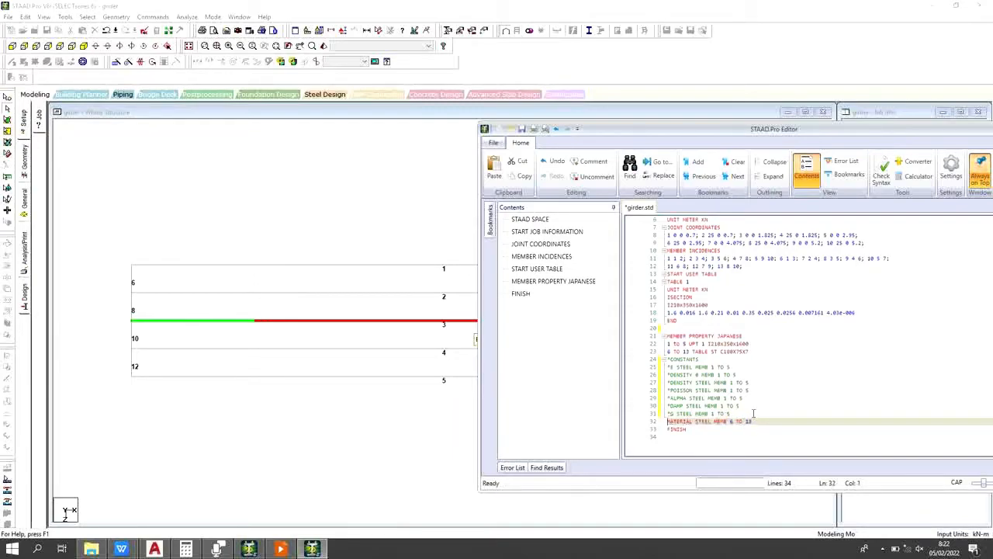
shift+click(766, 421)
key(BackSpace)
key(BackSpace)
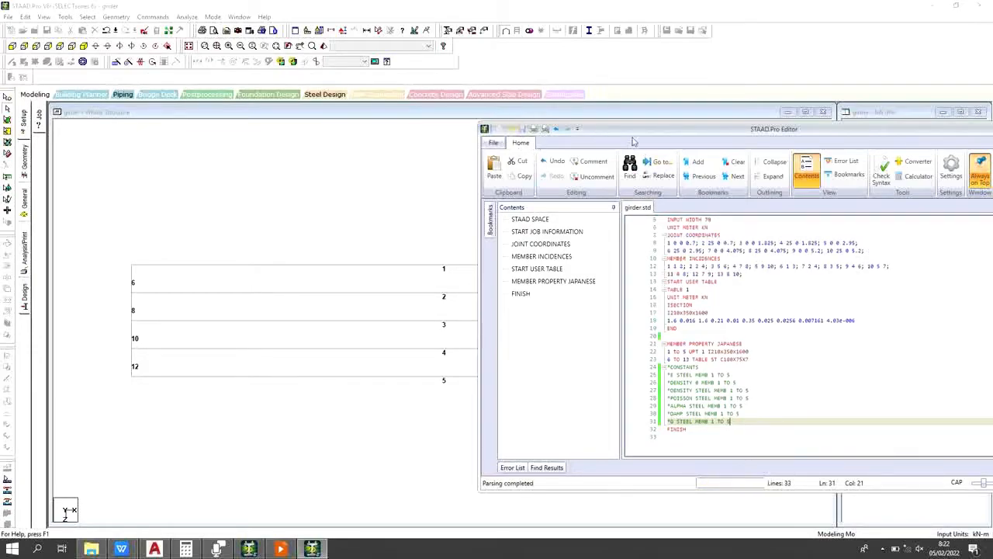
drag(656, 132, 455, 135)
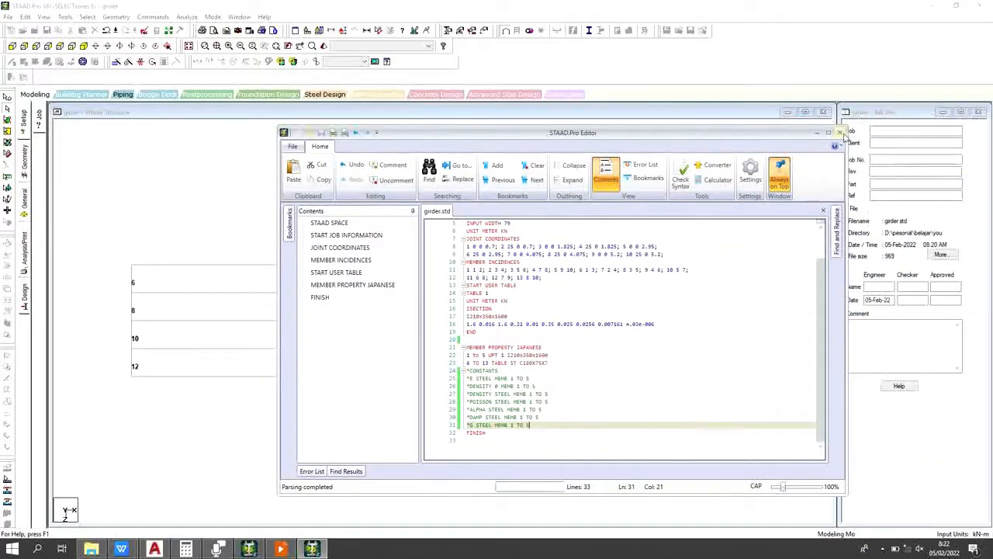
click(839, 132)
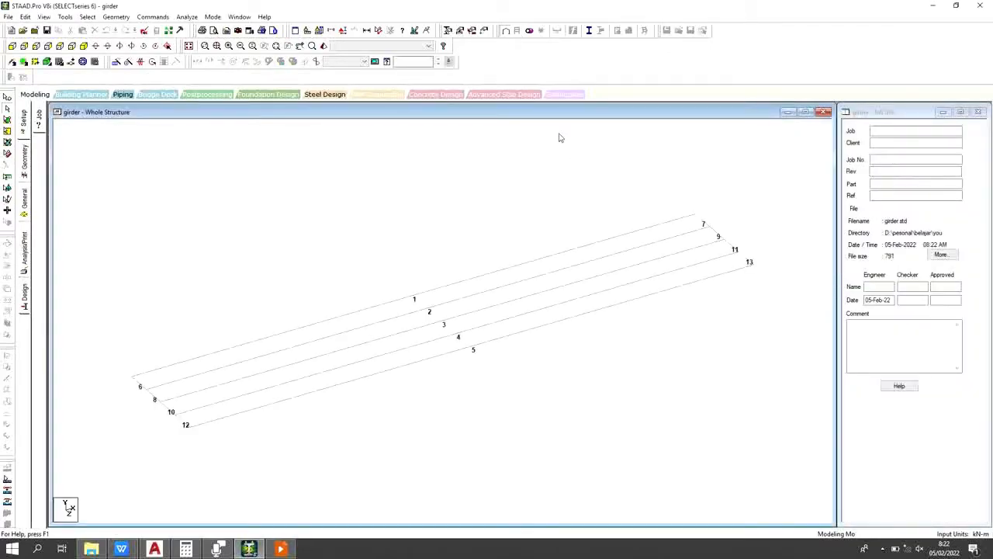
Step: Look up the local coordinate systems topic in the Help index and examine the local axis diagrams in Figures 1-5 and 1-6
click(263, 17)
click(272, 28)
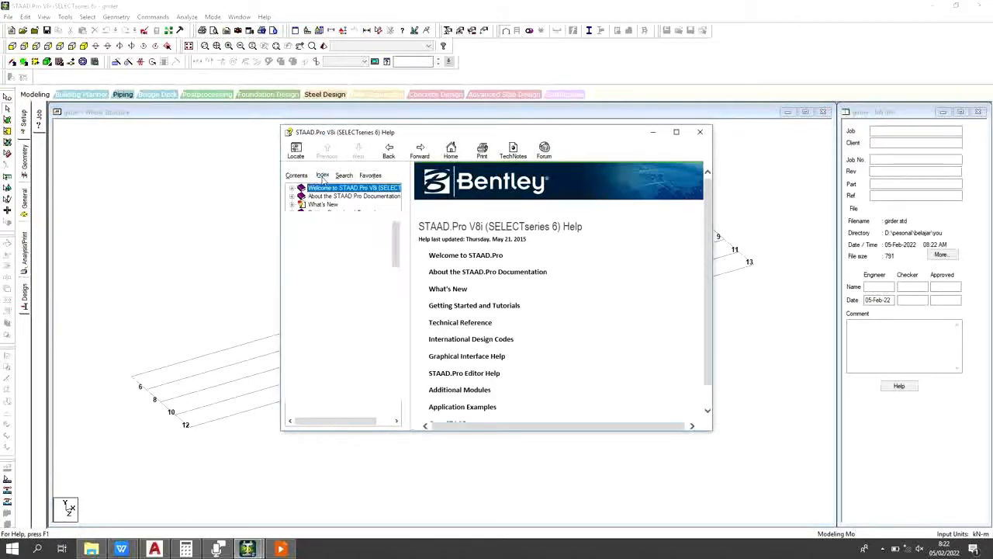
click(322, 177)
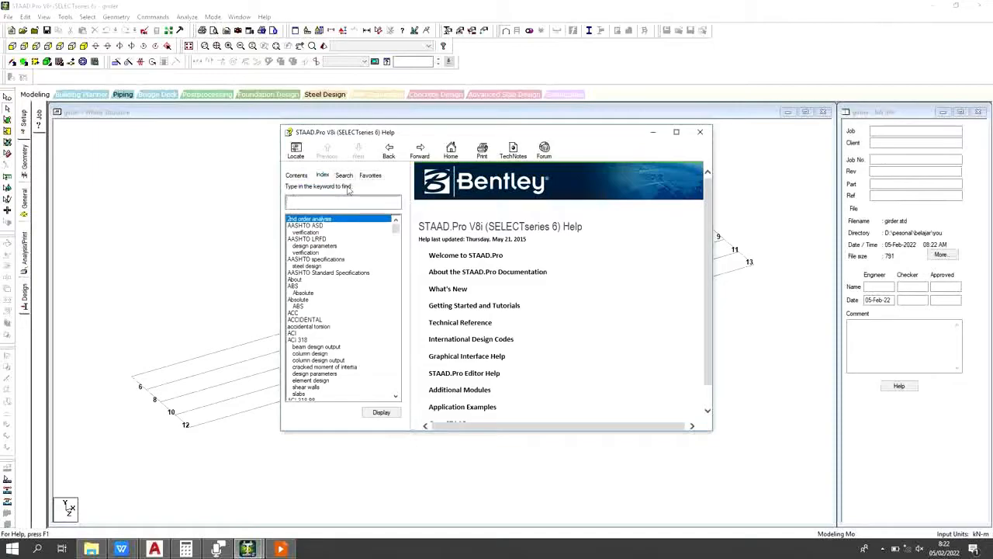
text(LOC)
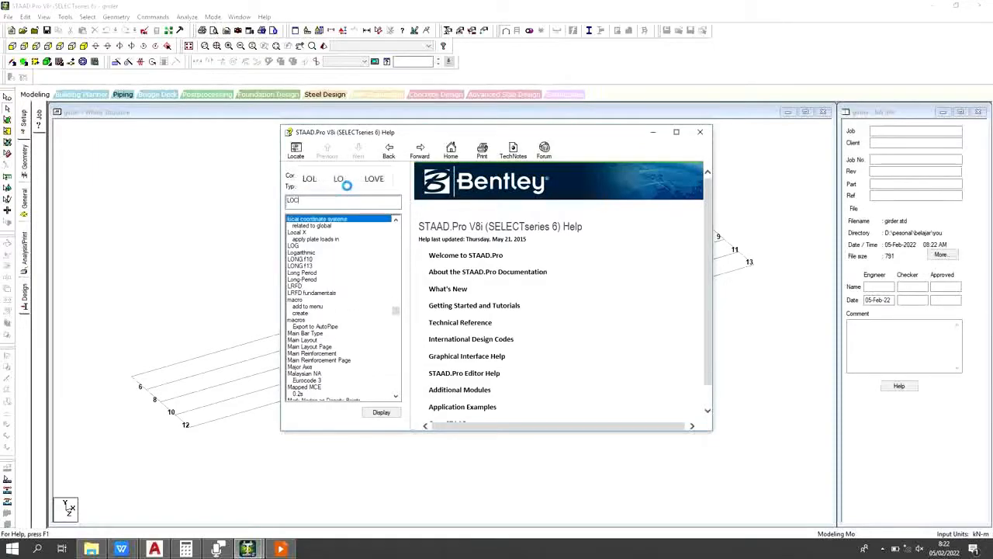
text(AL X)
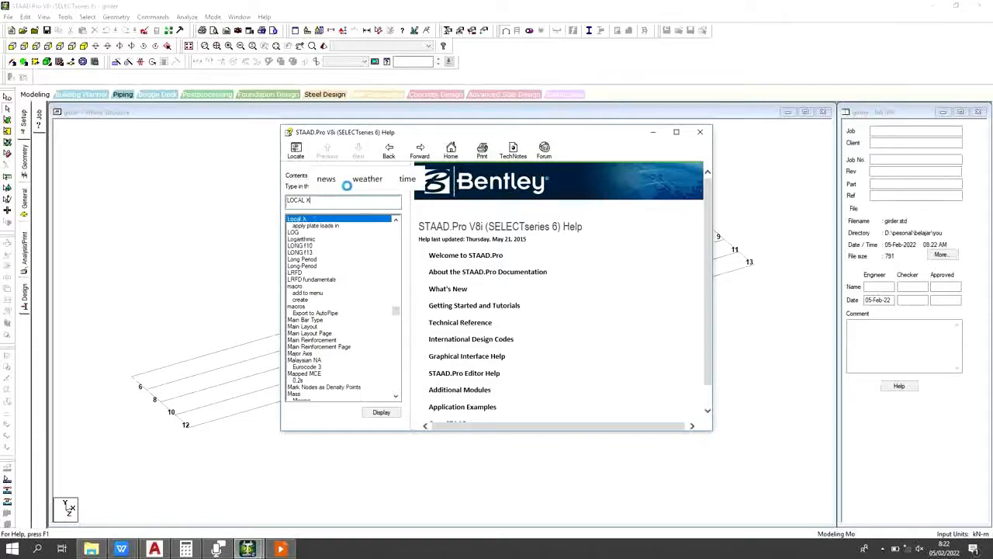
key(BackSpace)
text(AXIS)
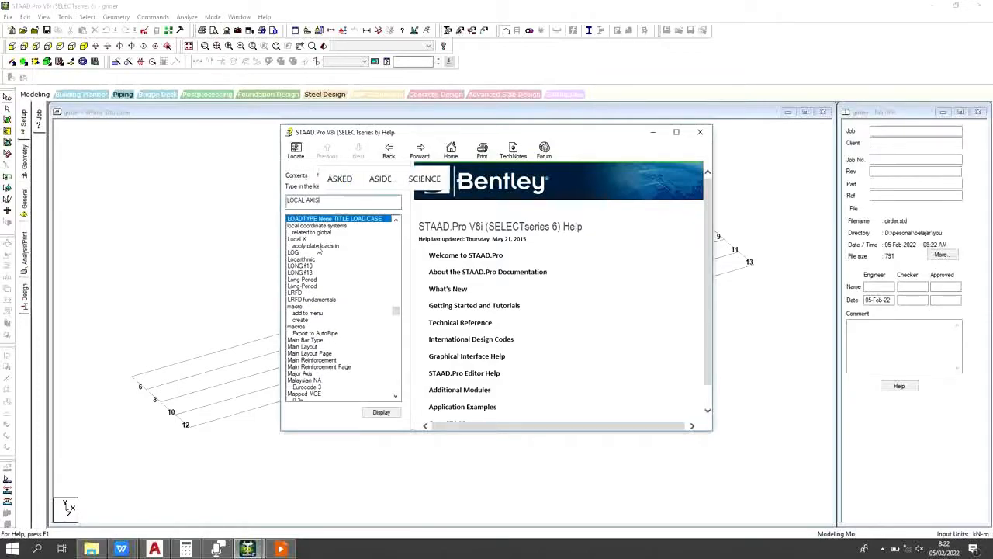
double_click(336, 226)
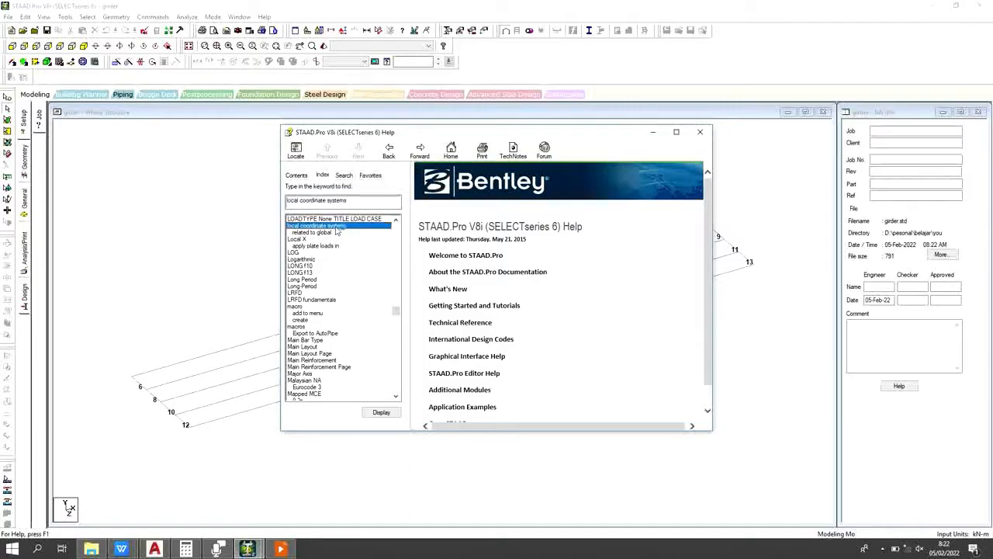
scroll(642, 347, down, 5)
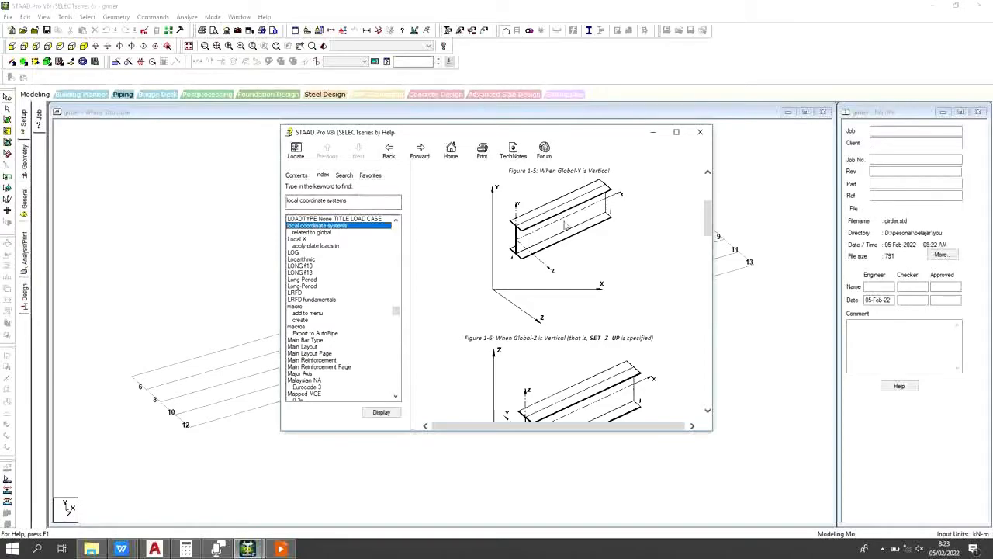
scroll(578, 256, down, 3)
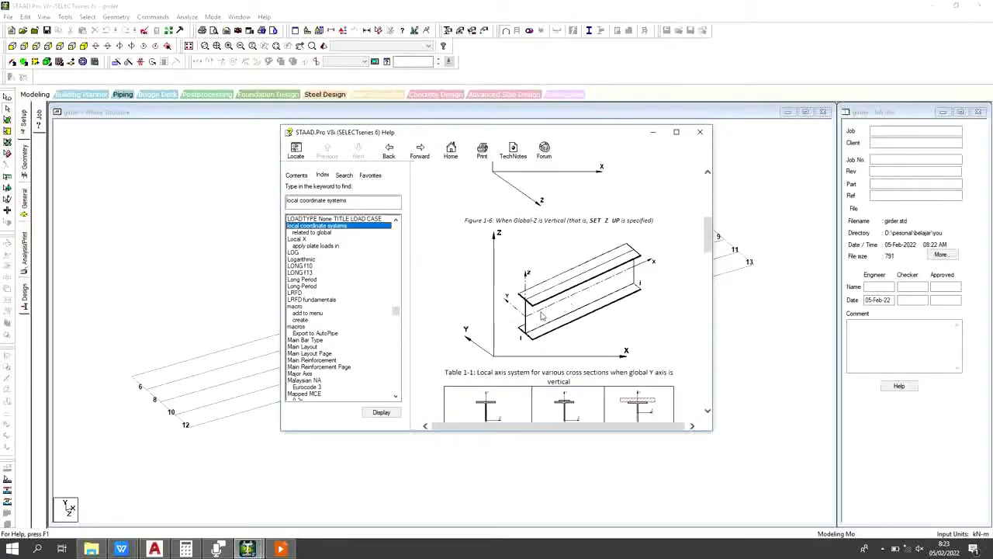
Step: Examine the wide-flange local axes in Help Tables 1-1 and 1-2, then minimize the Help window
scroll(556, 301, down, 4)
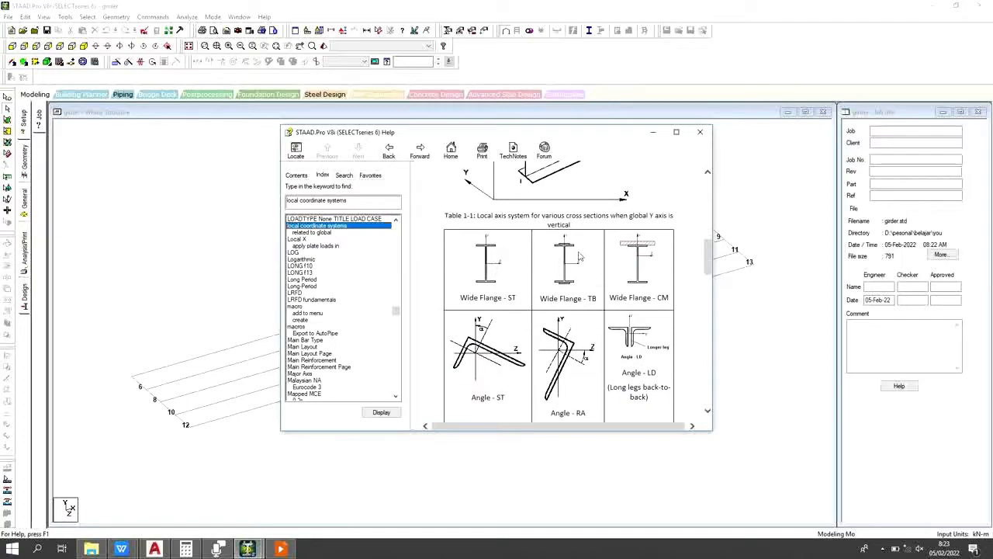
scroll(499, 256, down, 12)
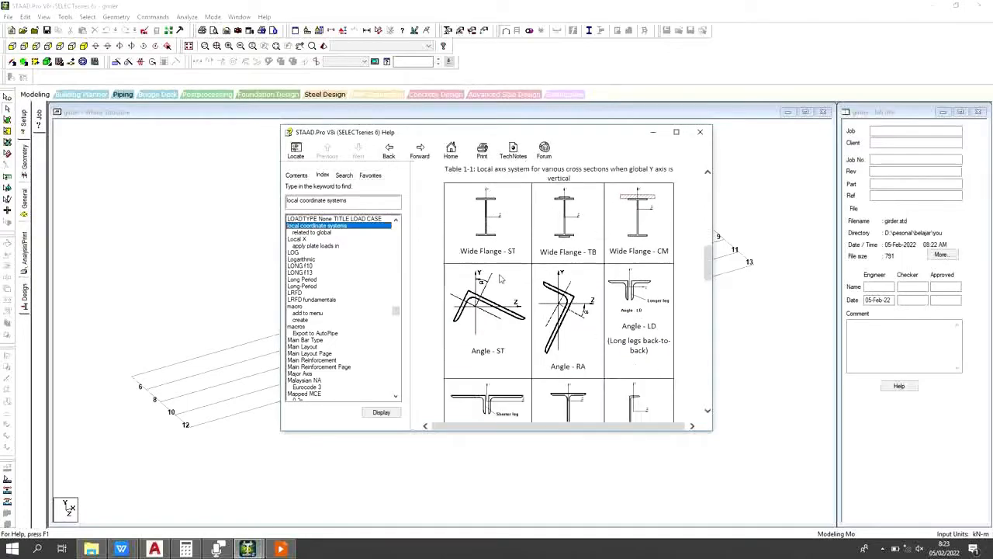
scroll(499, 269, down, 2)
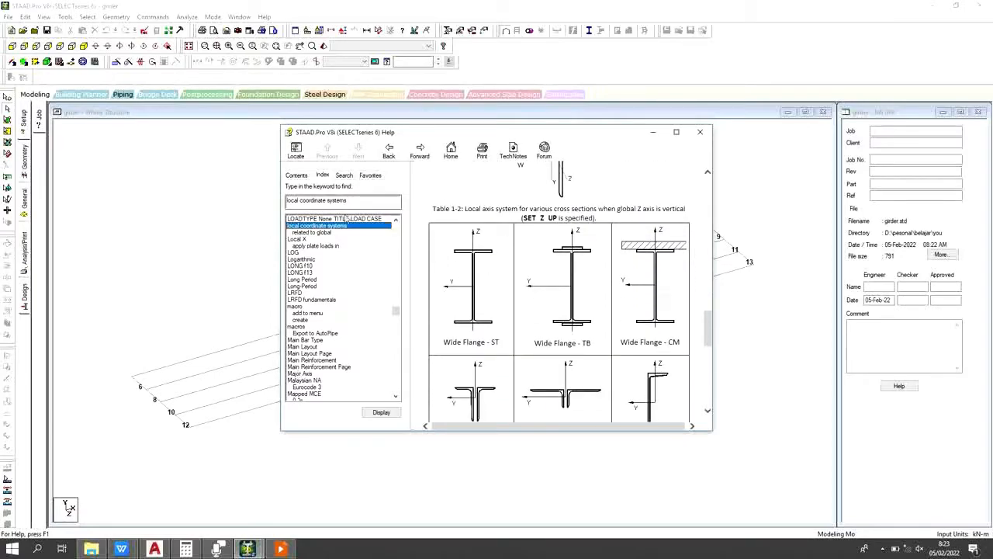
drag(406, 136, 566, 141)
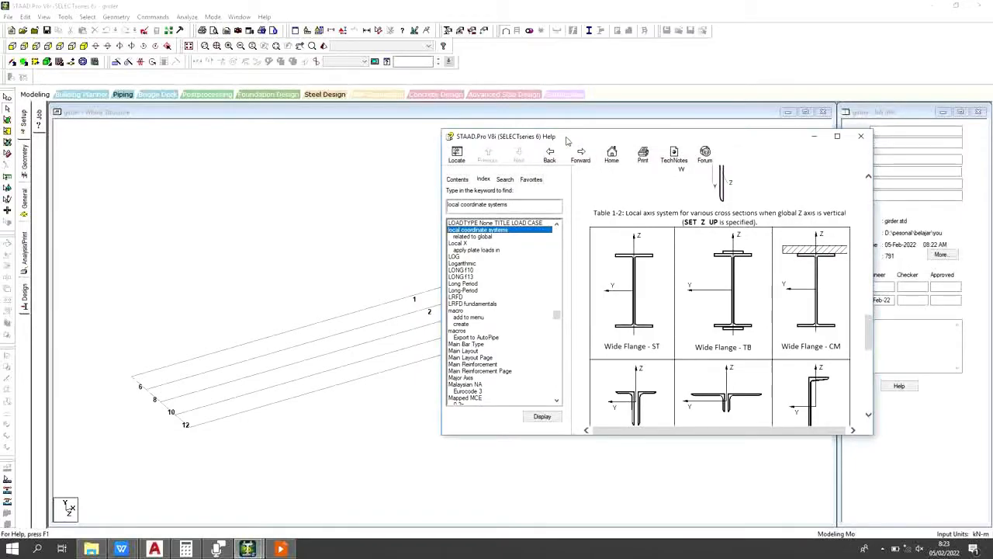
click(814, 136)
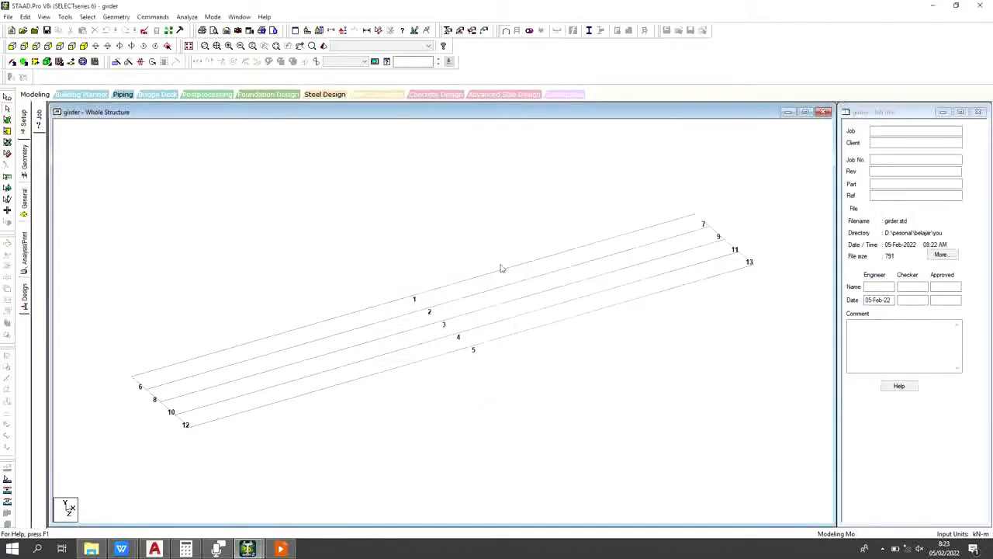
Step: Select the outermost girder, beam 1, and display the beam orientation labels on the model
click(461, 282)
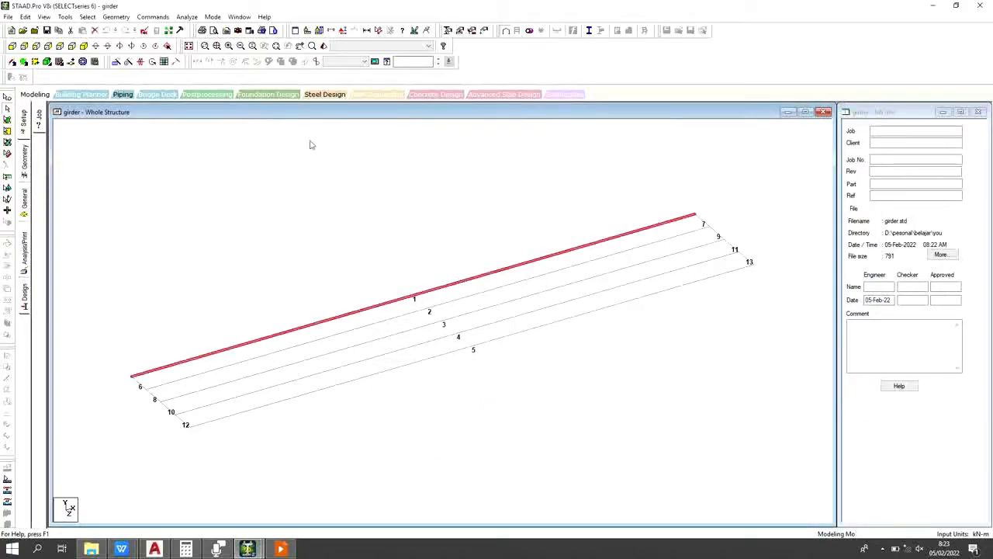
click(343, 30)
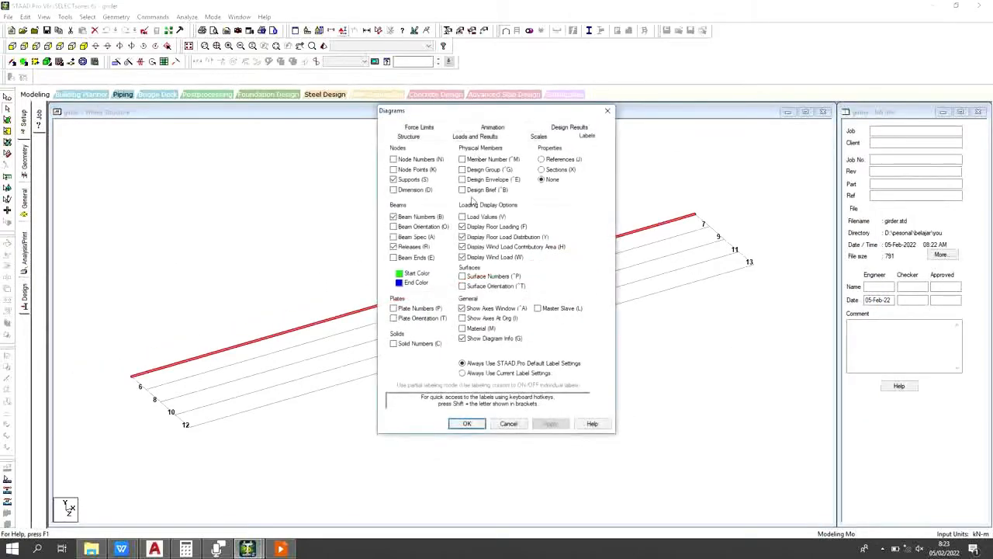
click(417, 227)
click(550, 424)
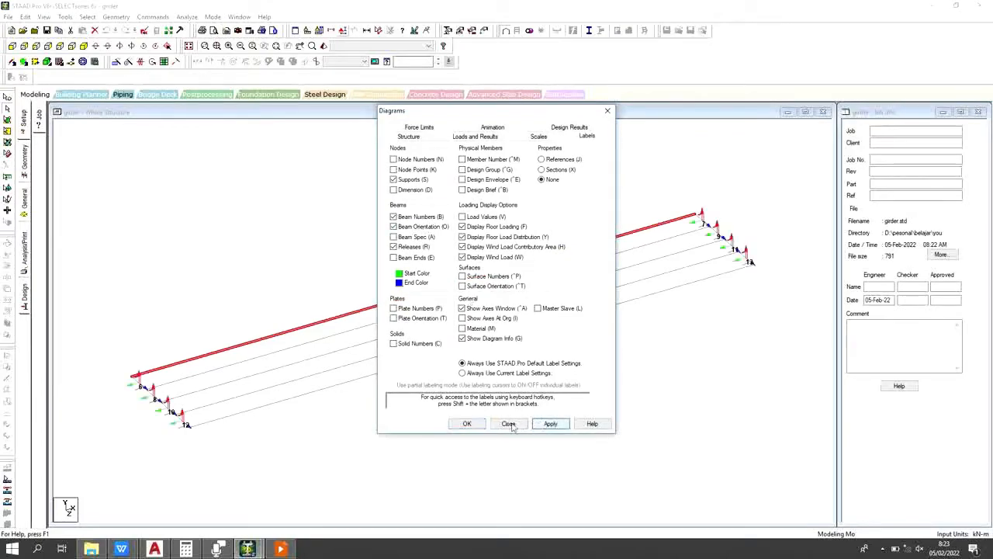
click(513, 427)
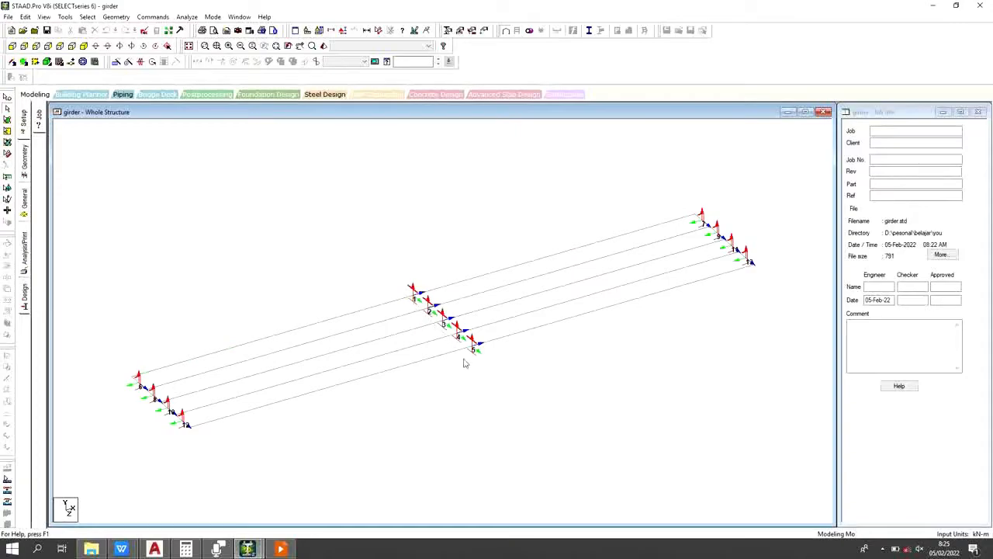
Step: Turn off the beam number and beam orientation labels, keeping the support labels enabled
click(343, 31)
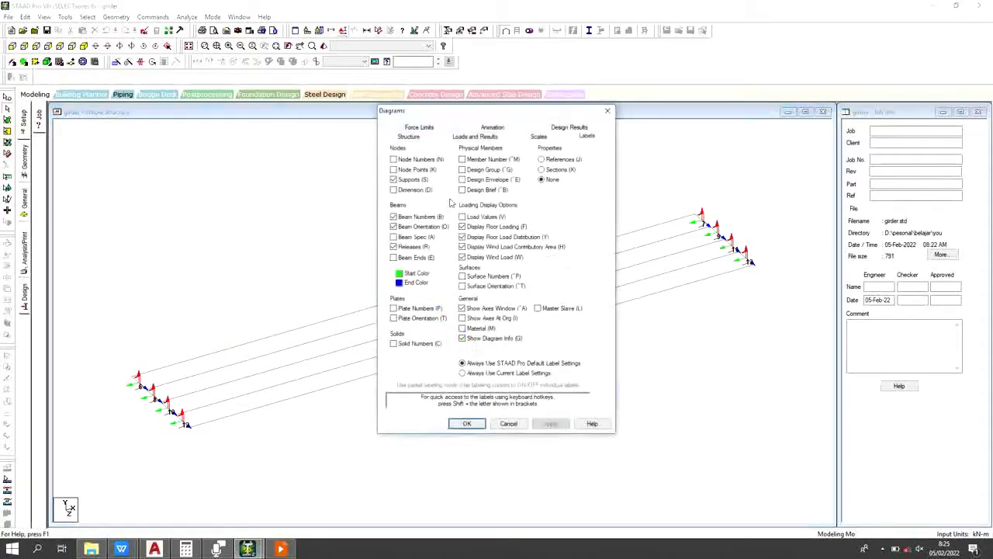
click(410, 182)
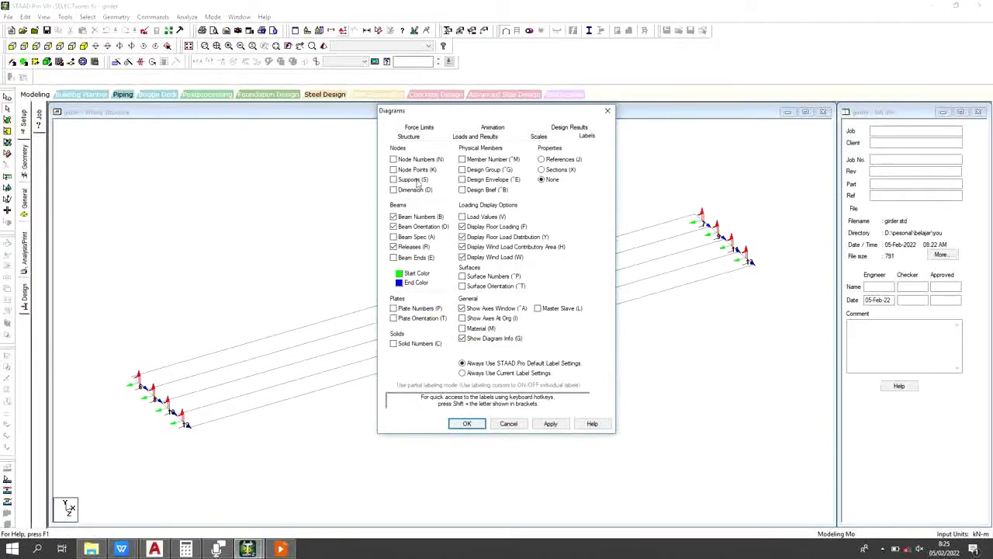
click(415, 183)
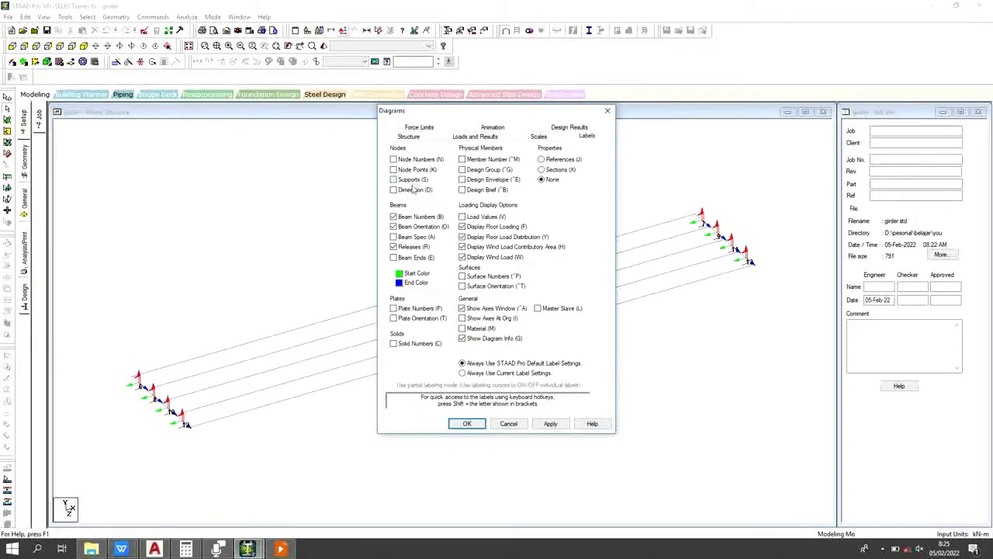
click(411, 227)
click(419, 219)
click(548, 422)
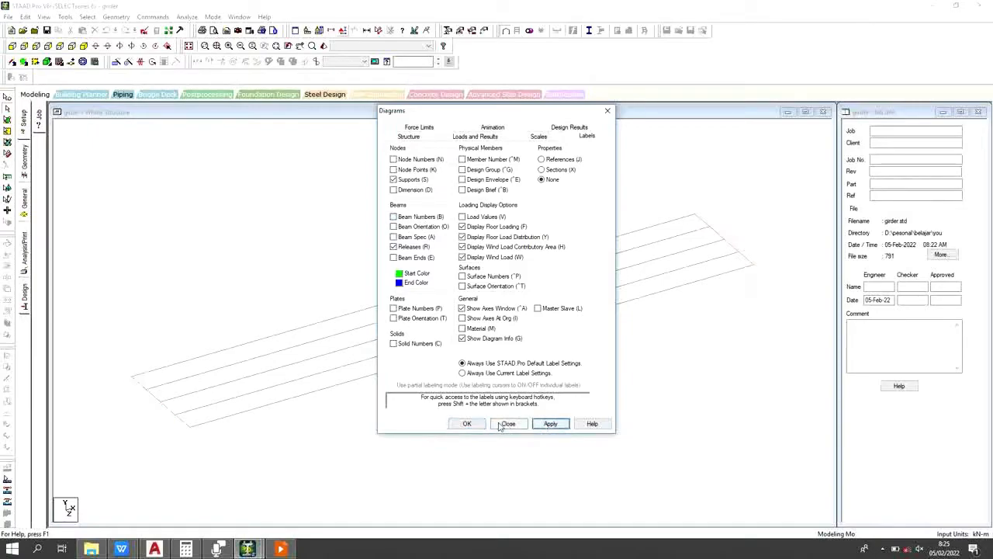
click(506, 424)
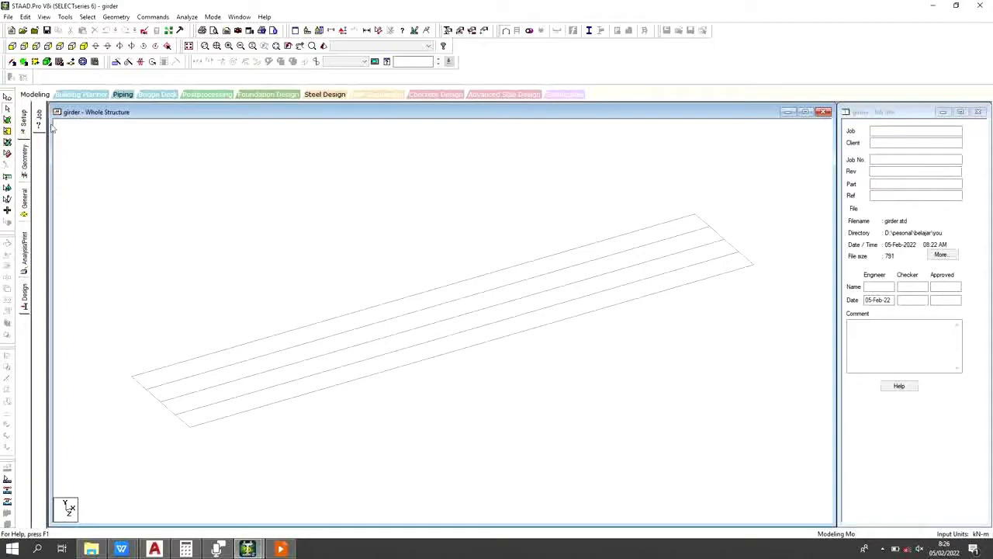
Step: Open the Composite Deck settings within the geometry modelling mode
click(22, 124)
click(24, 171)
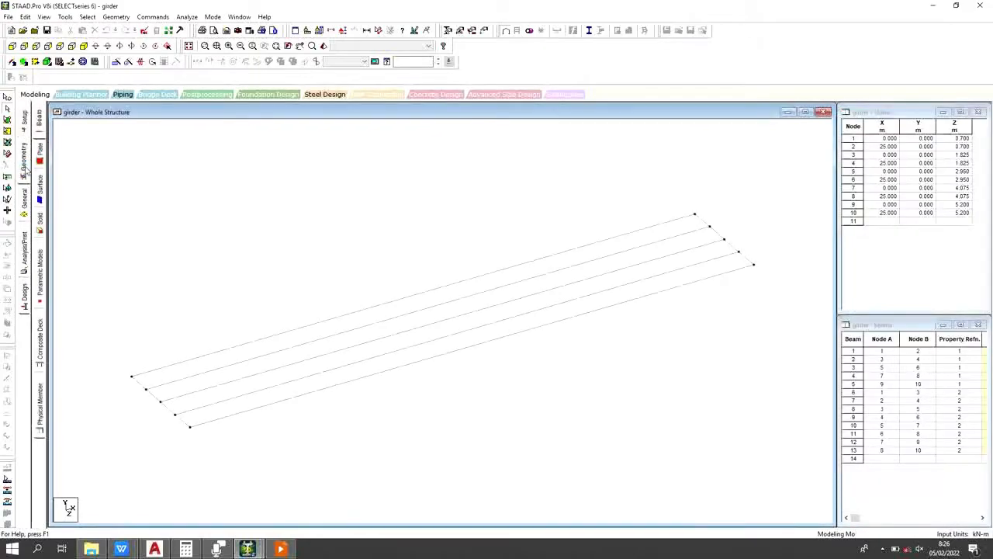
click(42, 335)
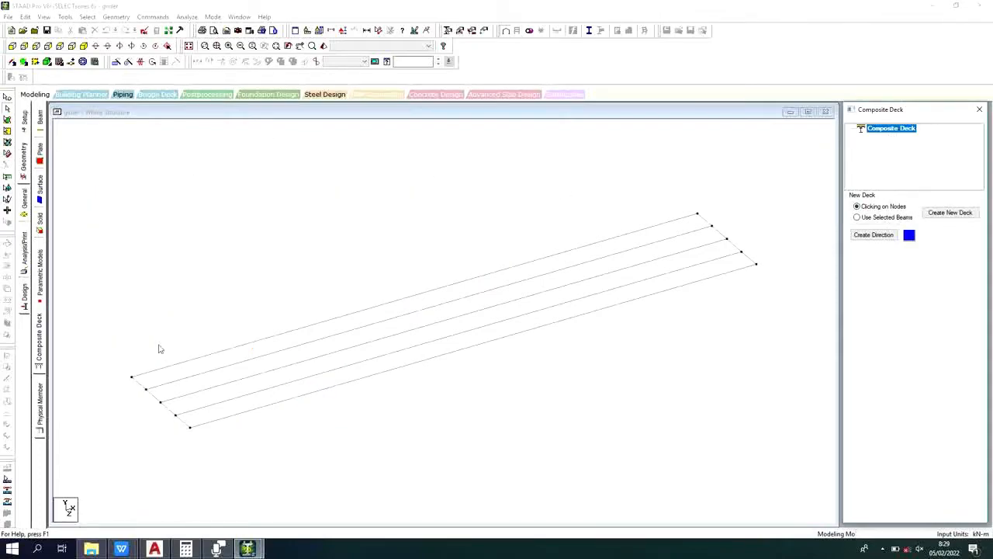
click(284, 334)
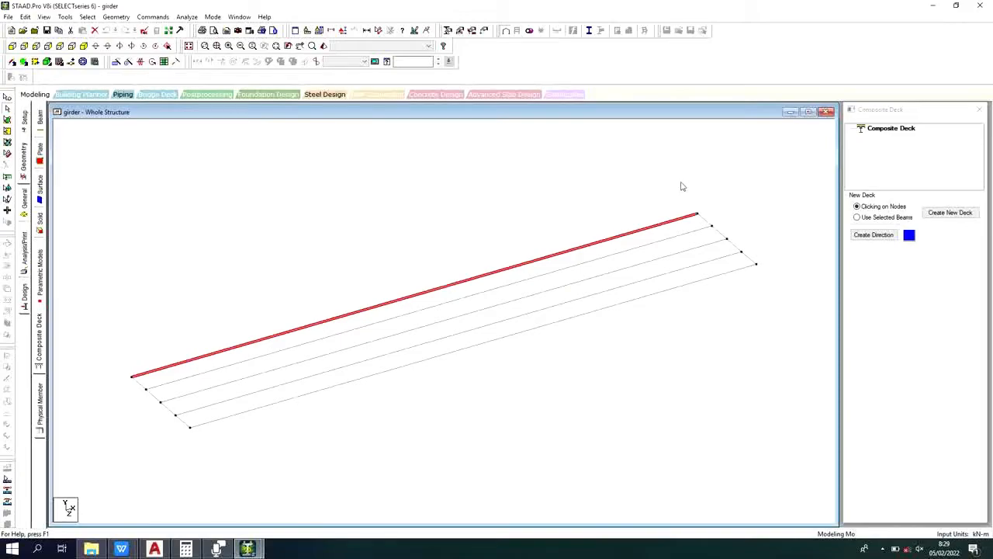
click(686, 183)
drag(655, 175, 793, 272)
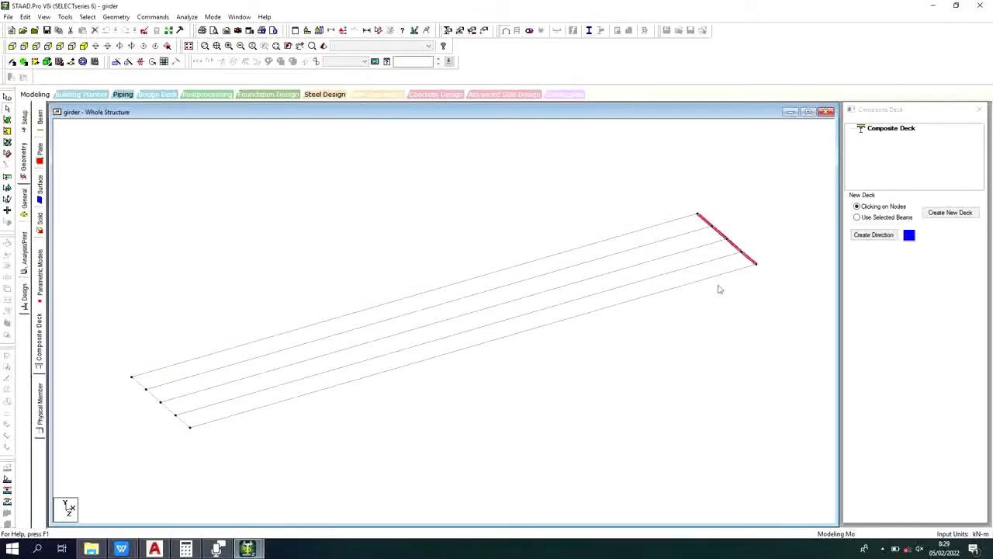
click(620, 308)
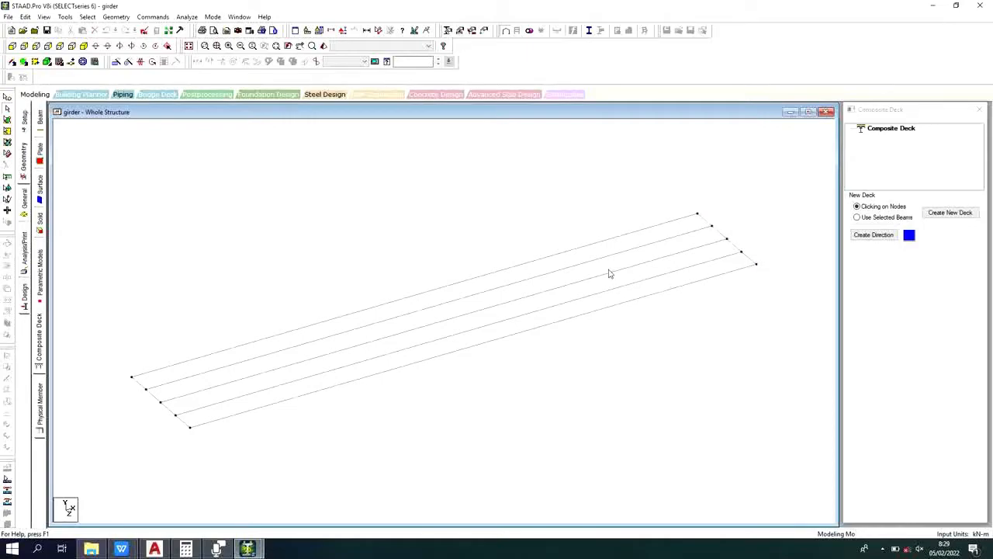
Step: Select all perimeter members of the grid: the cross beams at both ends and the two outermost girders
drag(687, 178, 780, 294)
ctrl+drag(99, 324, 224, 441)
ctrl+click(295, 399)
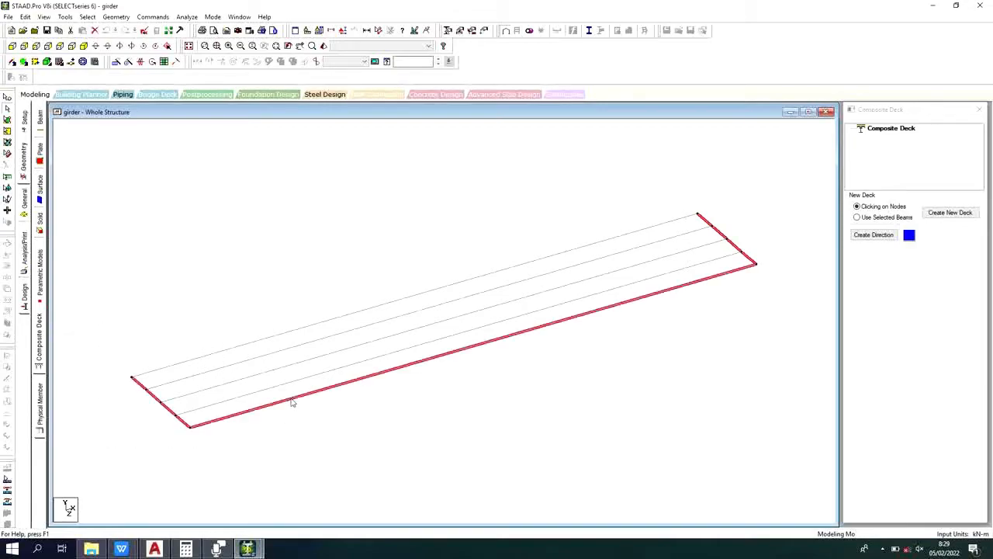
ctrl+click(289, 331)
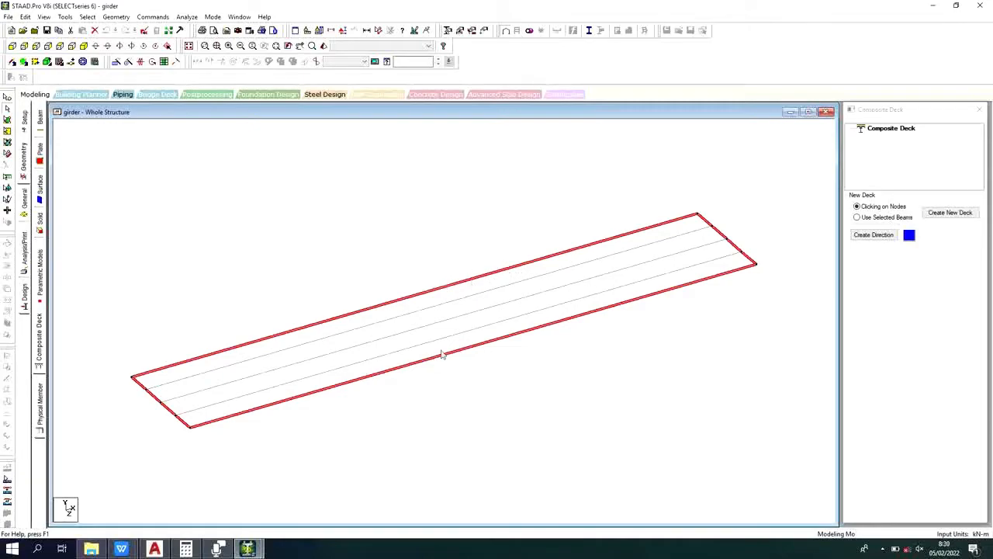
click(948, 215)
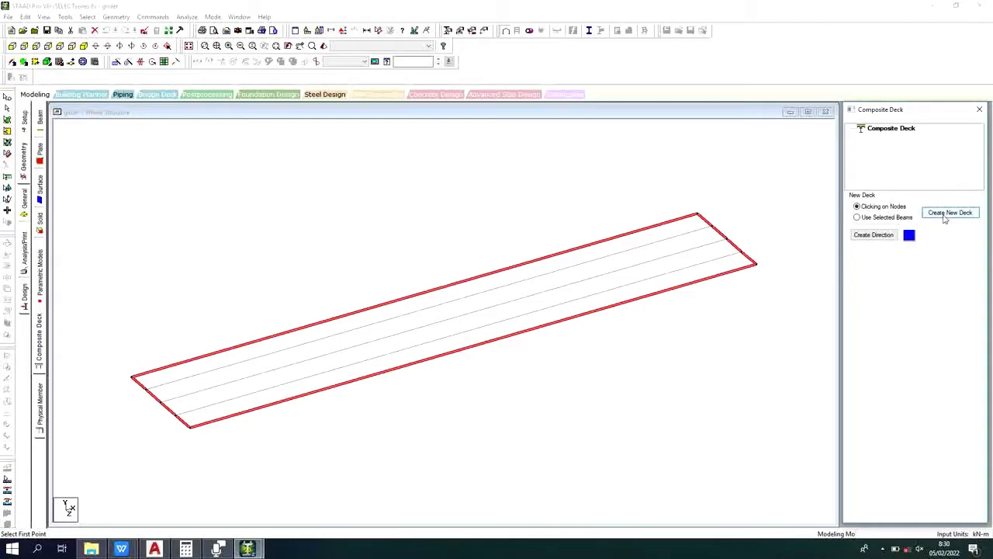
click(900, 129)
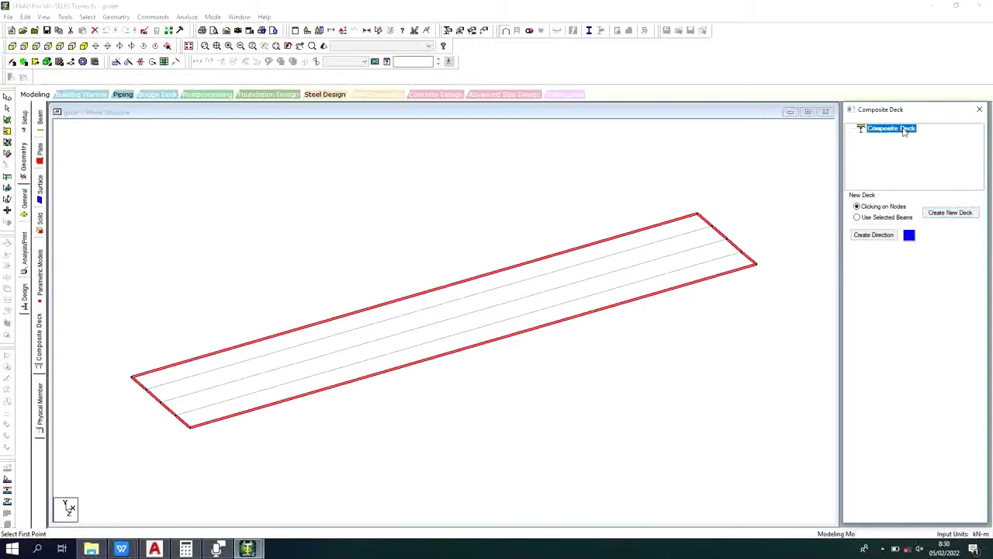
click(946, 215)
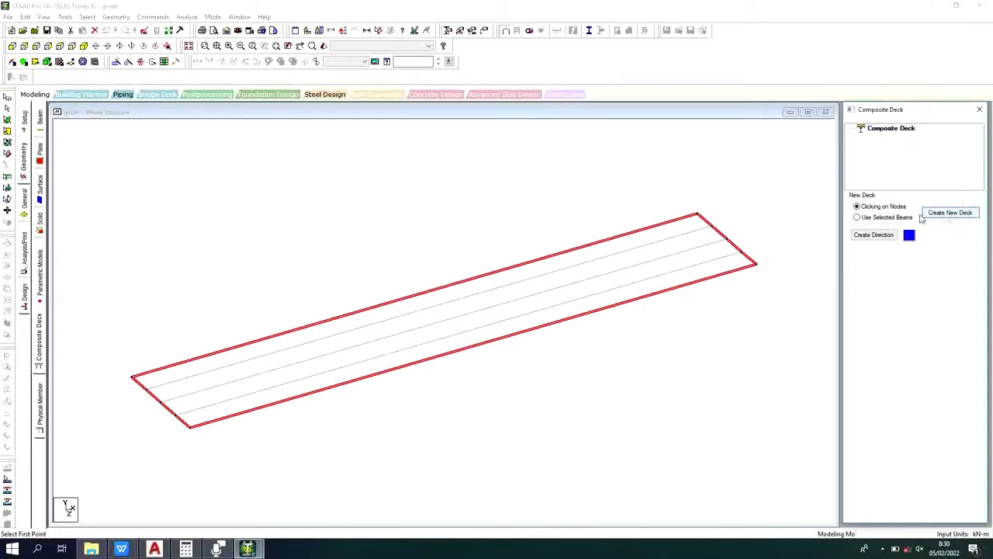
Step: Create a new composite deck from the selected beams and name it DECK20
click(883, 221)
click(947, 216)
click(947, 216)
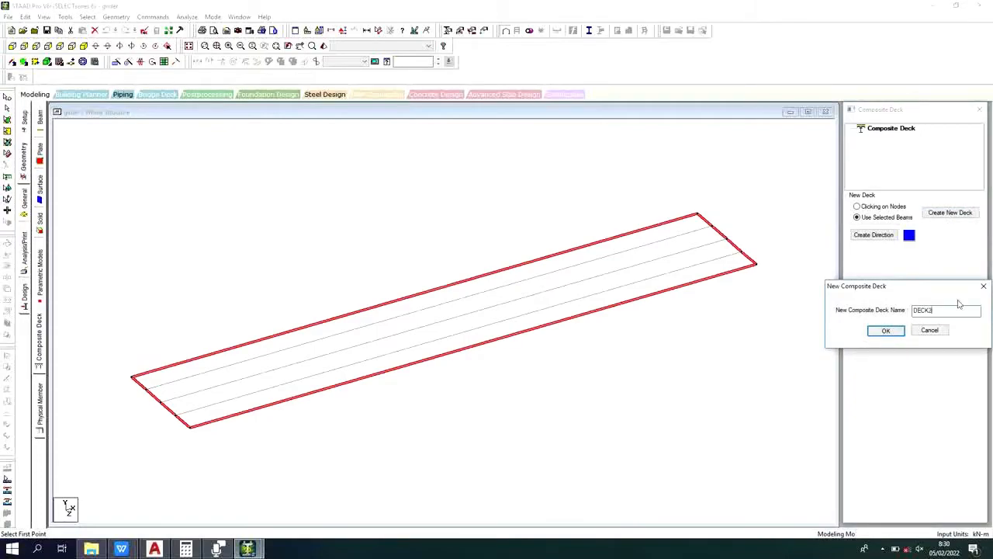
text(0)
click(885, 331)
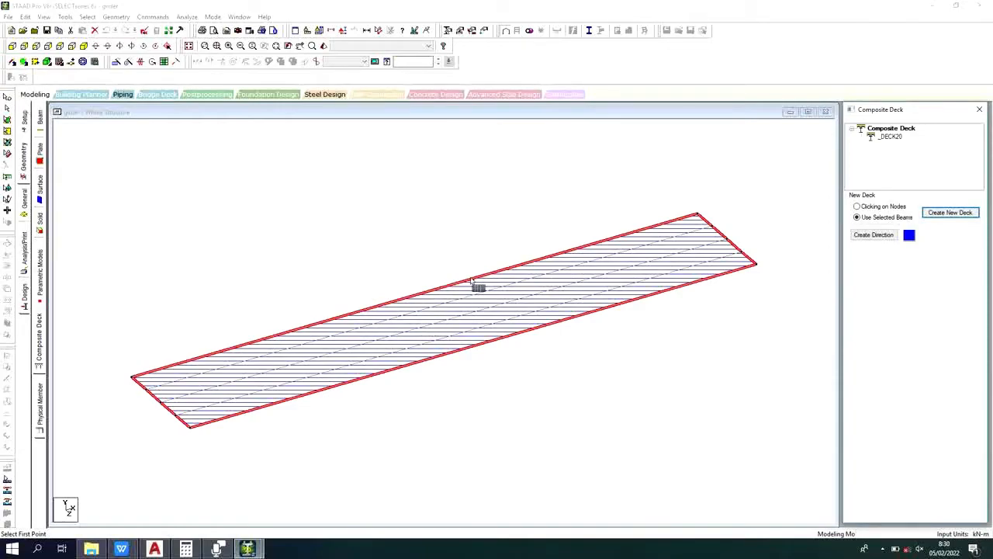
Step: Select beams 2 and 3 and create the direction of deck DECK20 across the girders
click(648, 203)
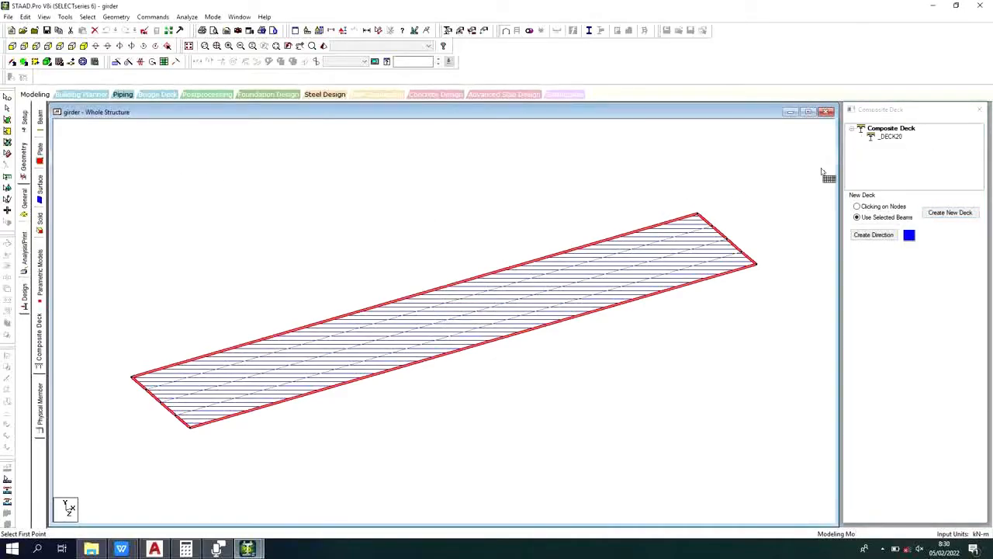
click(897, 138)
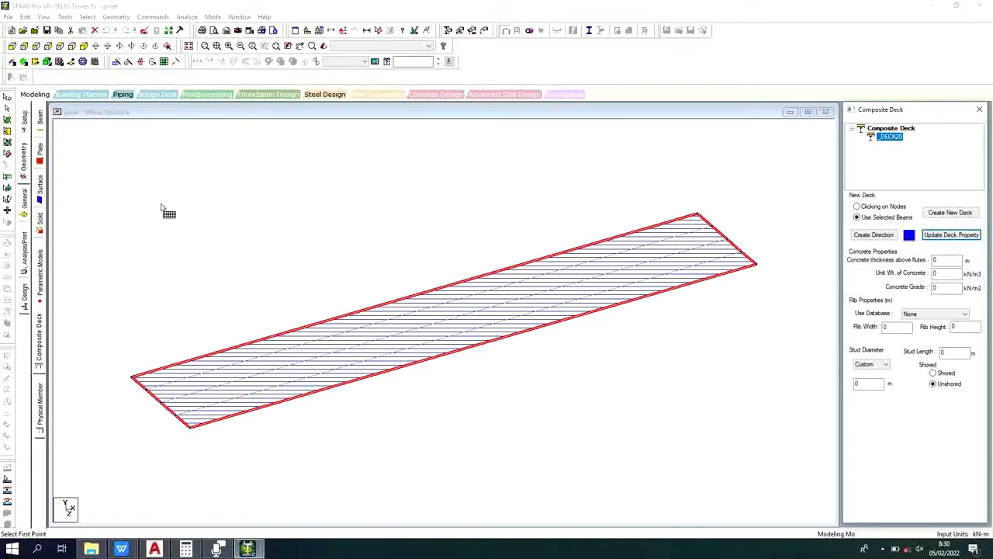
click(7, 108)
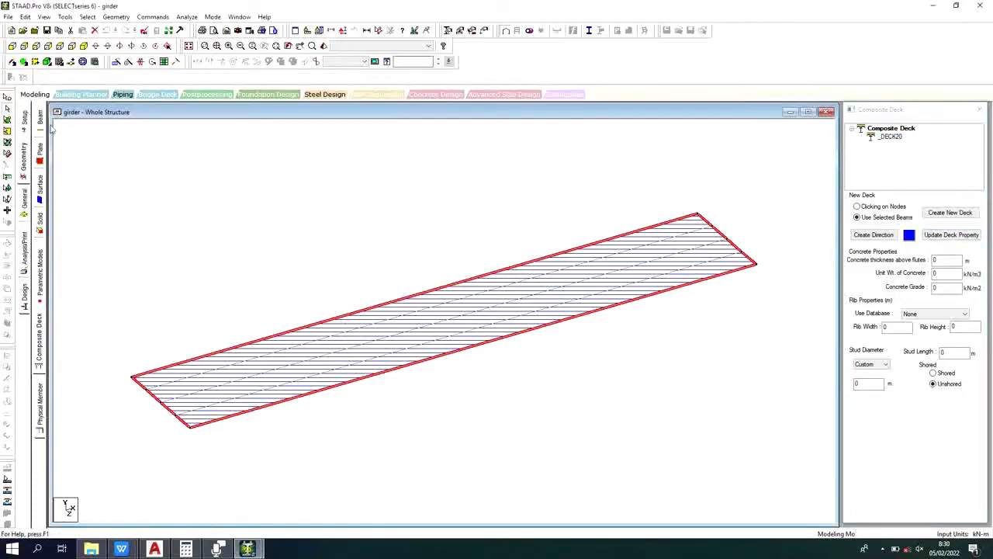
click(391, 319)
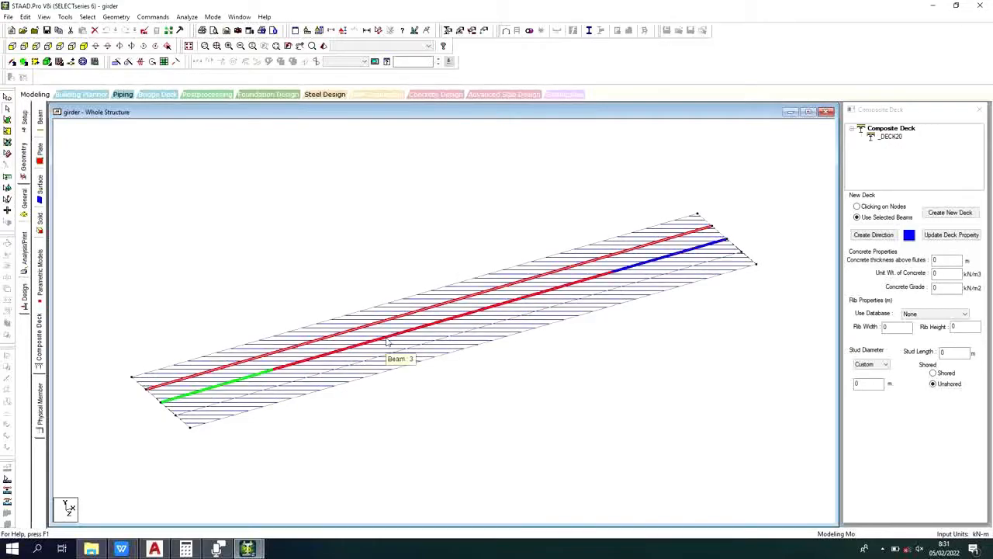
click(380, 341)
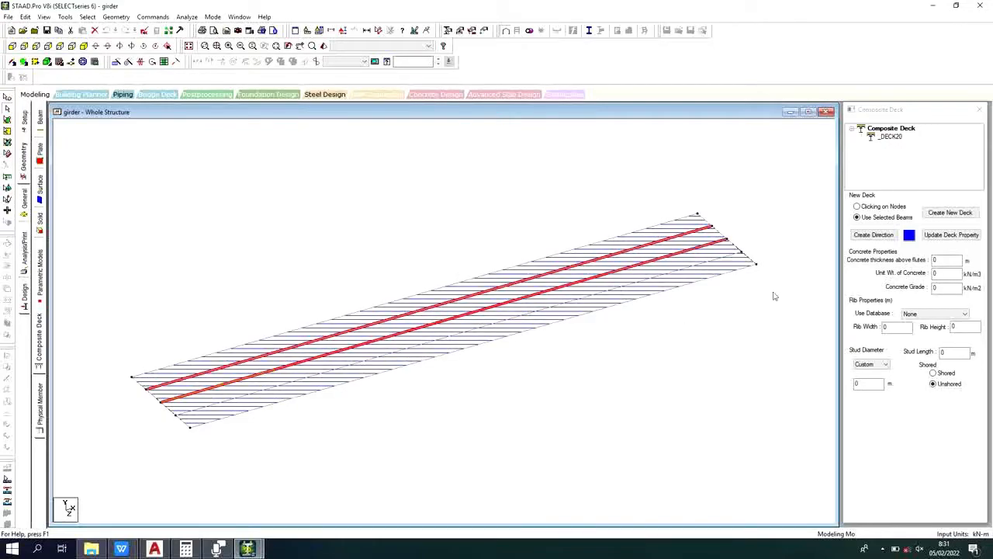
click(875, 235)
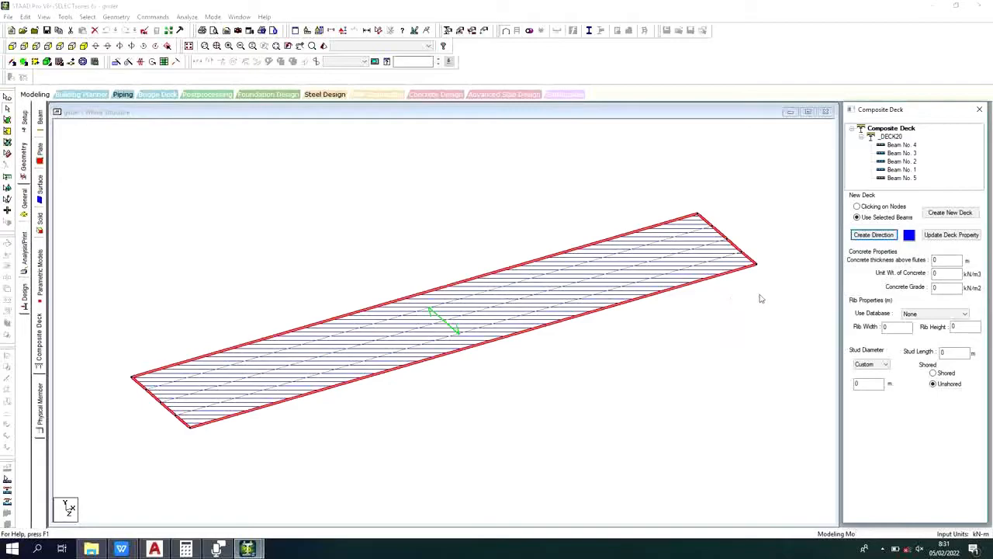
Step: Set the deck's concrete thickness above flutes to 0.2 m, unit weight to 25 kN/m3 and concrete grade to 29050 kN/m2
click(957, 260)
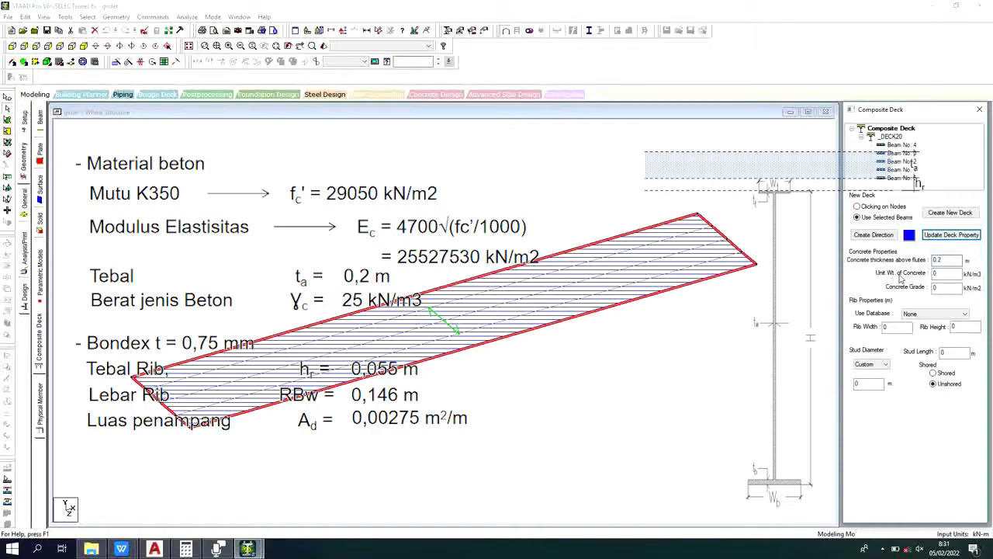
key(Tab)
text(25)
click(951, 289)
key(BackSpace)
text(29050)
key(BackSpace)
key(BackSpace)
key(BackSpace)
key(BackSpace)
text(29050)
Step: Set the deck's rib width to 0.146 m and rib height to 0.055 m, and accept the auto save
double_click(885, 327)
text(0.146)
text(0.055)
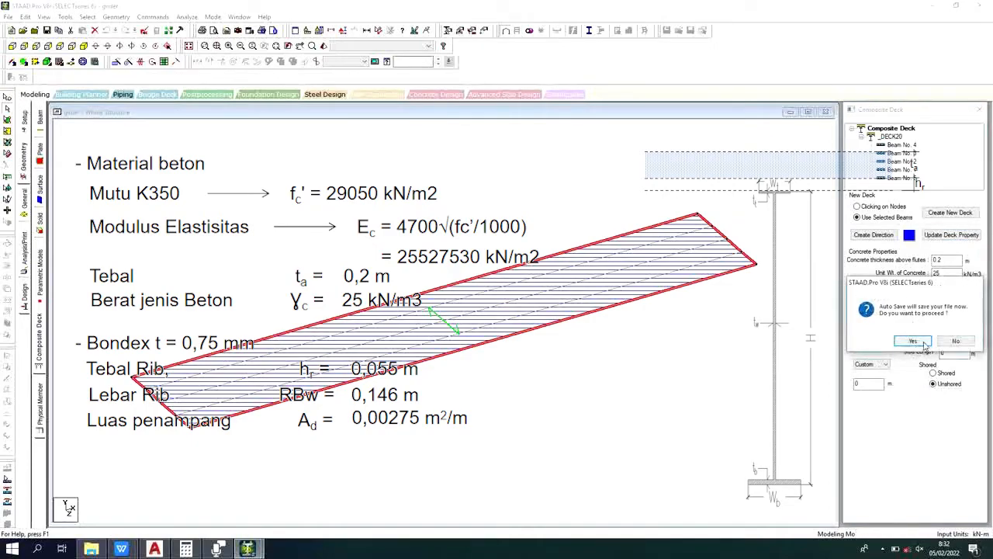
click(916, 342)
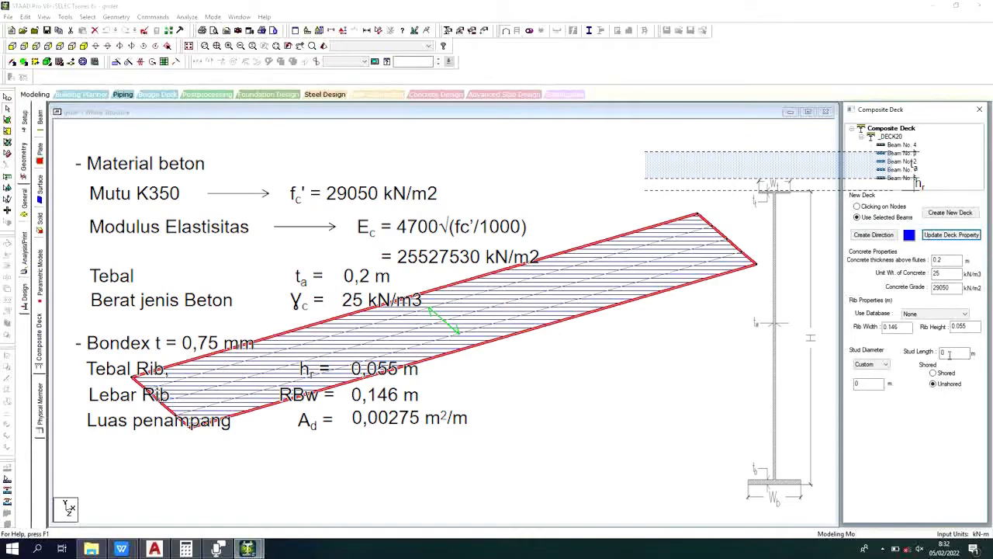
Step: Set the composite deck's stud length to 0.1 m
double_click(947, 352)
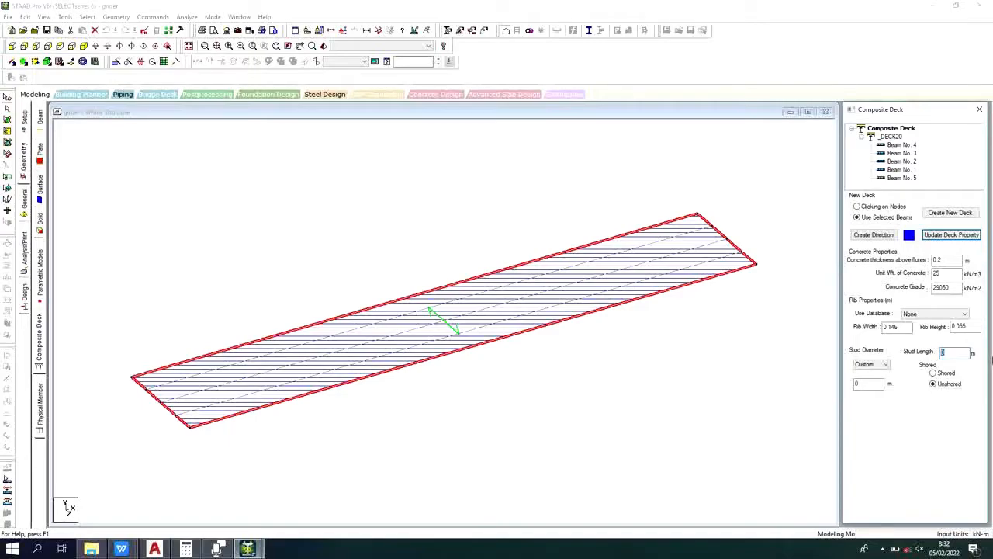
text(.1)
text(1)
Step: Switch to Calculator and divide 2.54 by 2 for the stud diameter
click(185, 549)
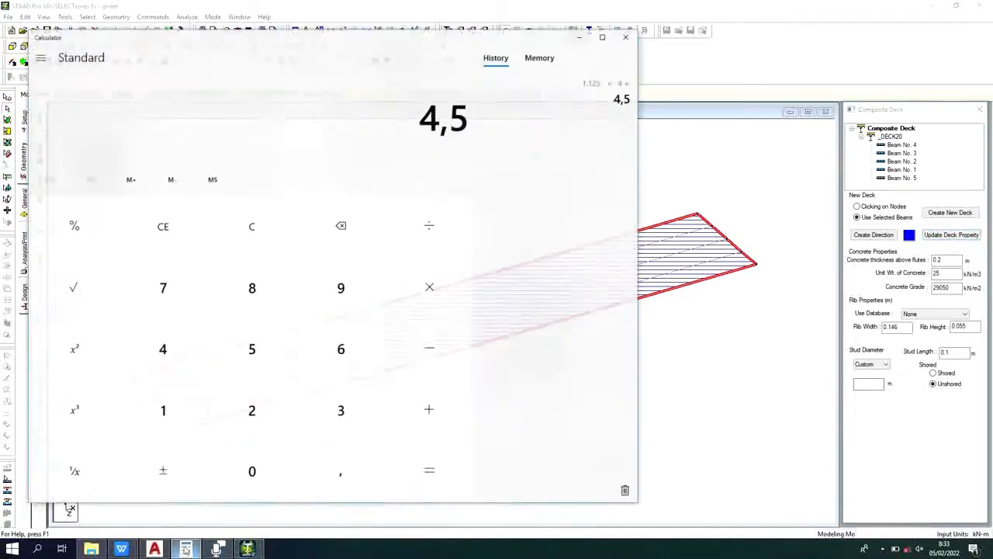
click(284, 229)
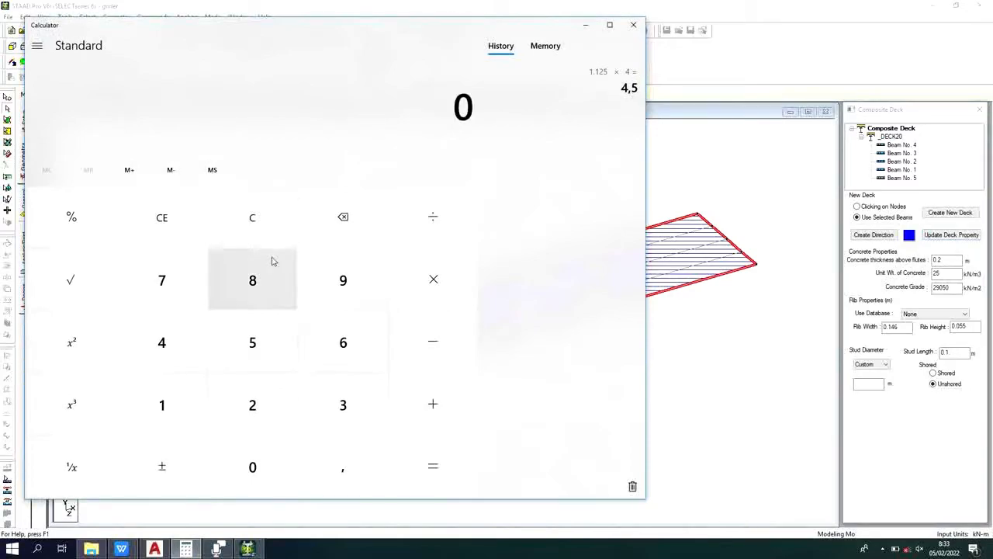
click(225, 411)
click(322, 458)
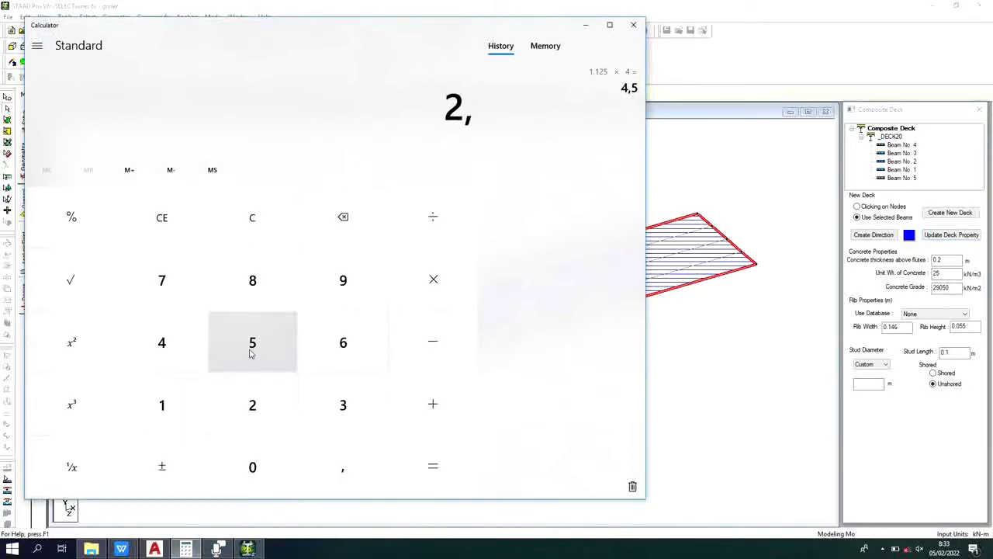
click(250, 354)
click(164, 345)
click(412, 227)
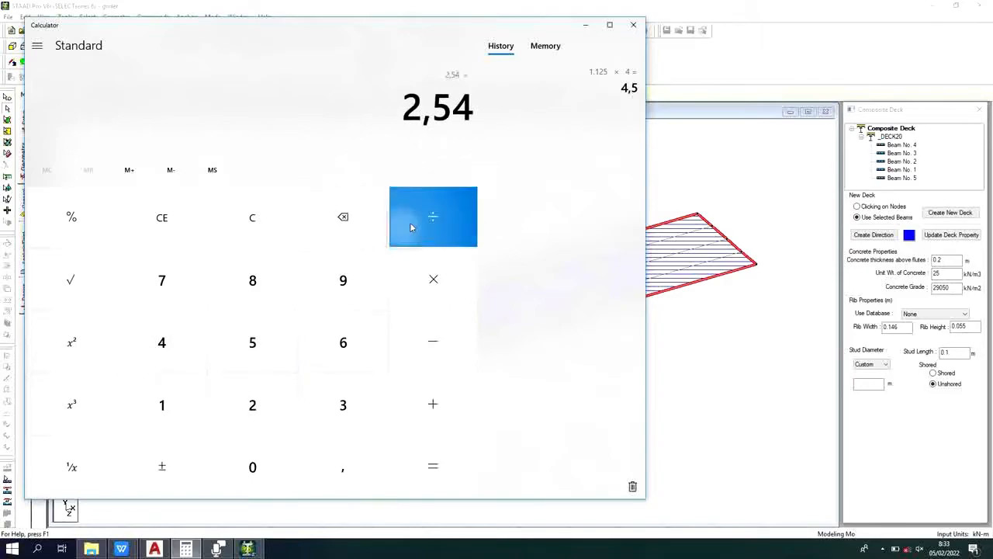
click(252, 405)
click(454, 458)
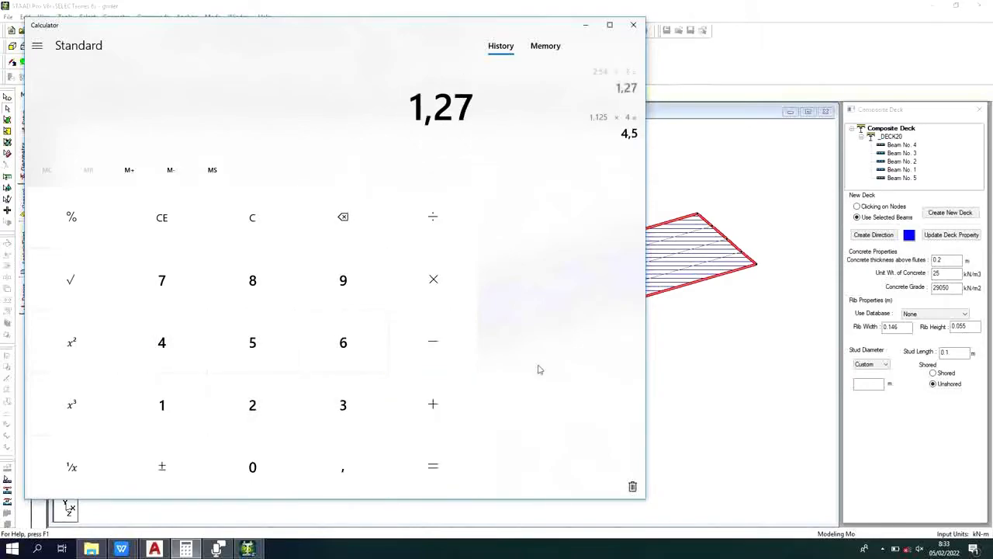
Step: Set the custom stud diameter to 0.0127 m, update the deck property and accept the changed deck data
click(877, 383)
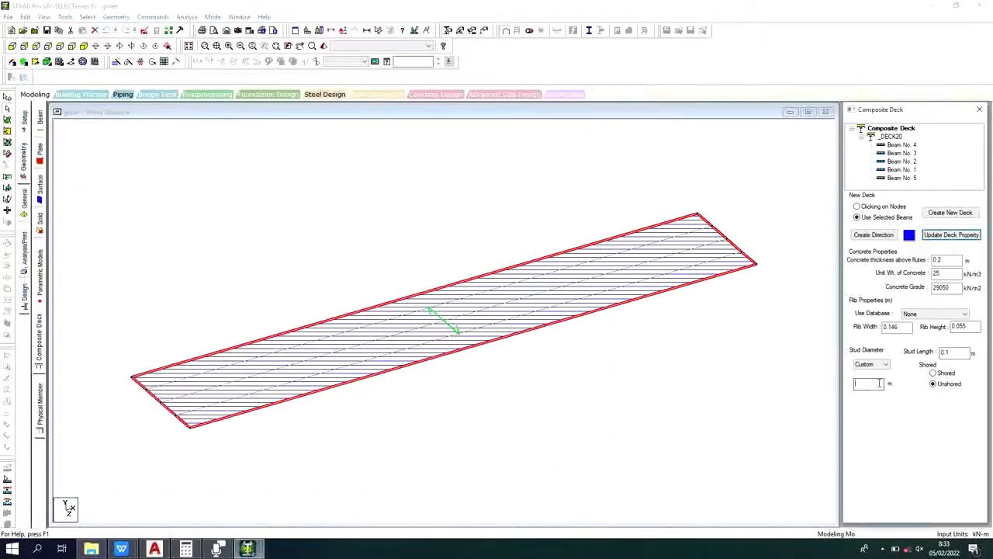
text(0.0127)
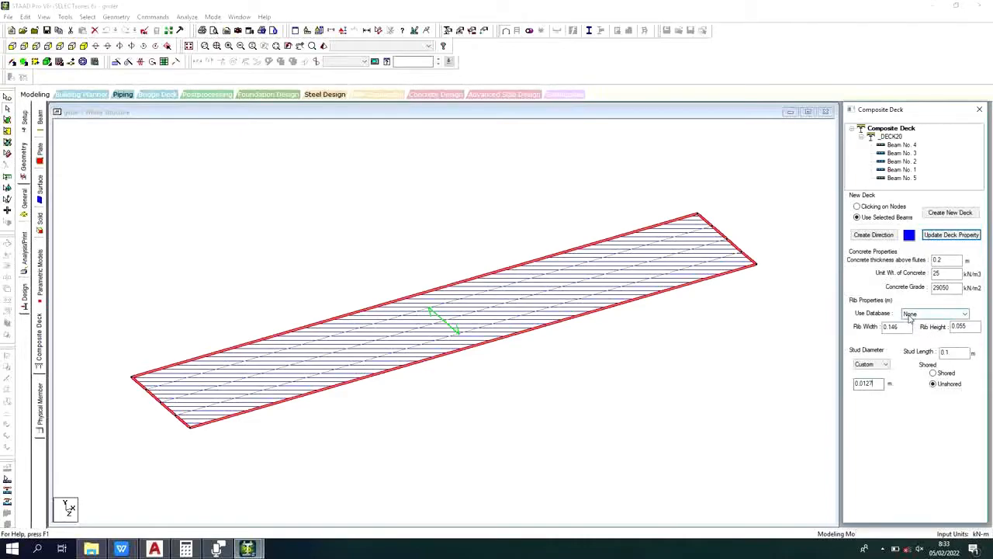
click(945, 239)
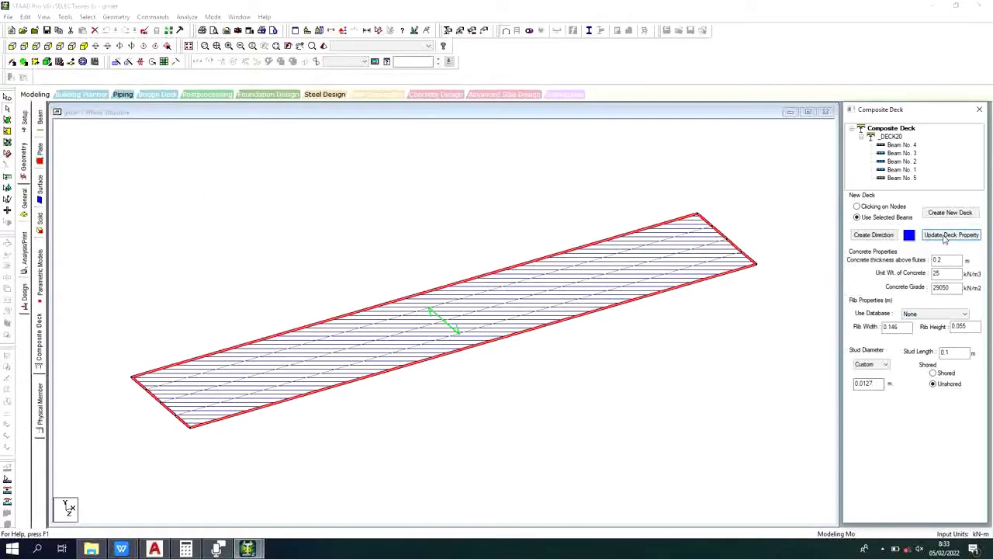
click(890, 136)
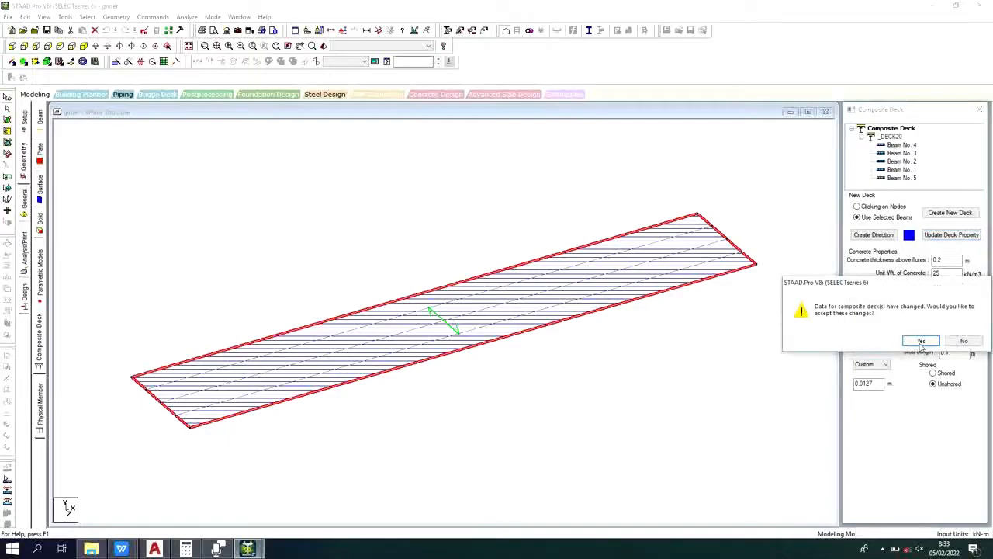
click(921, 341)
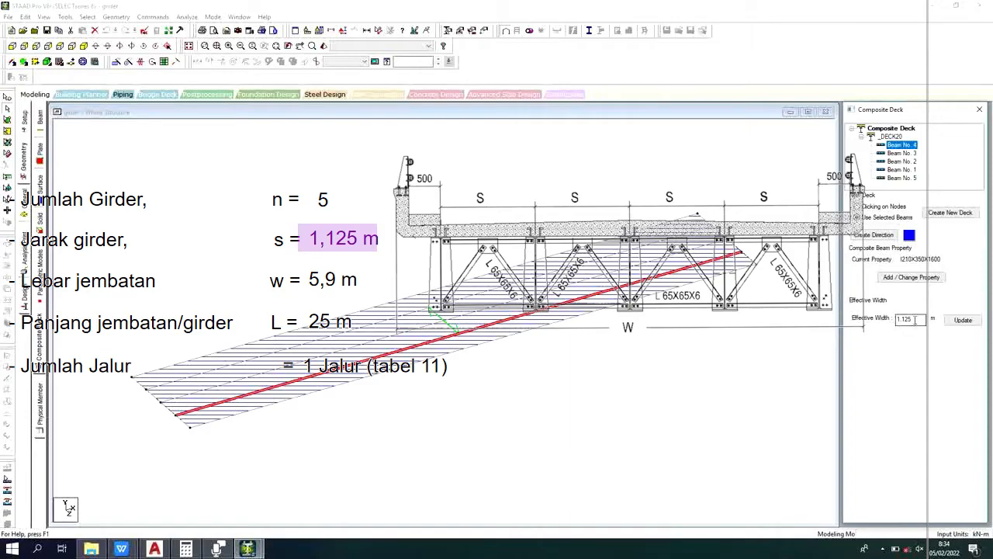
Step: Check the effective widths of beams 3, 2 and 1 in deck DECK20
click(900, 153)
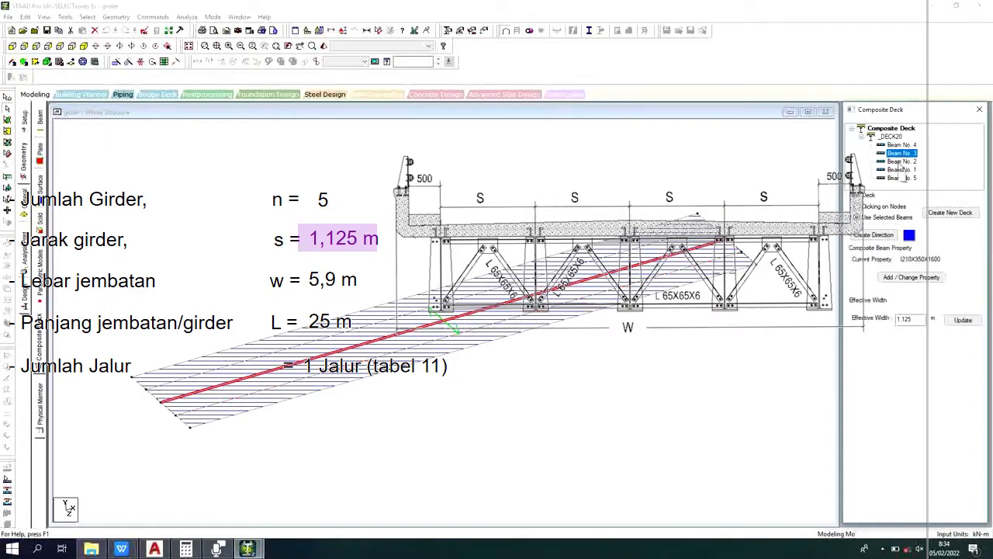
click(900, 162)
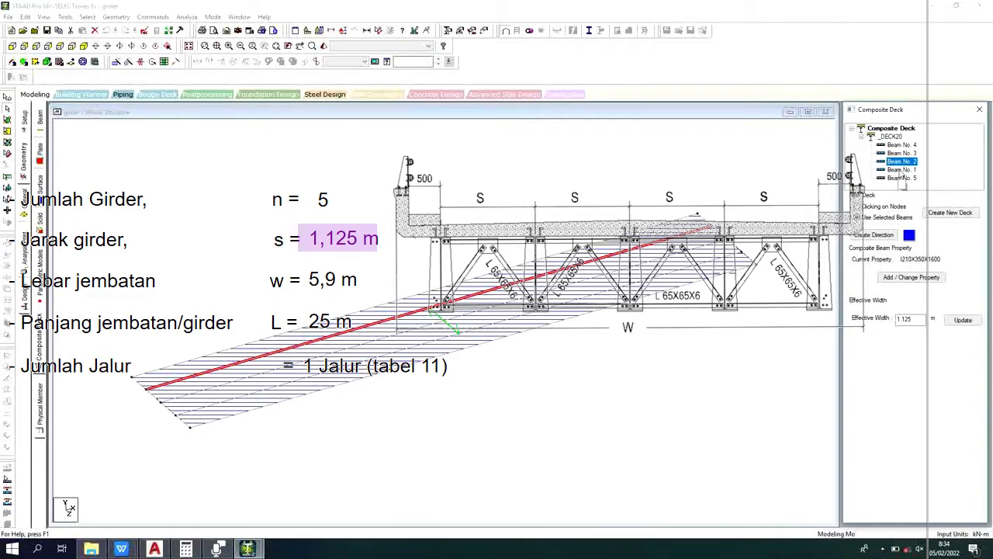
key(Down)
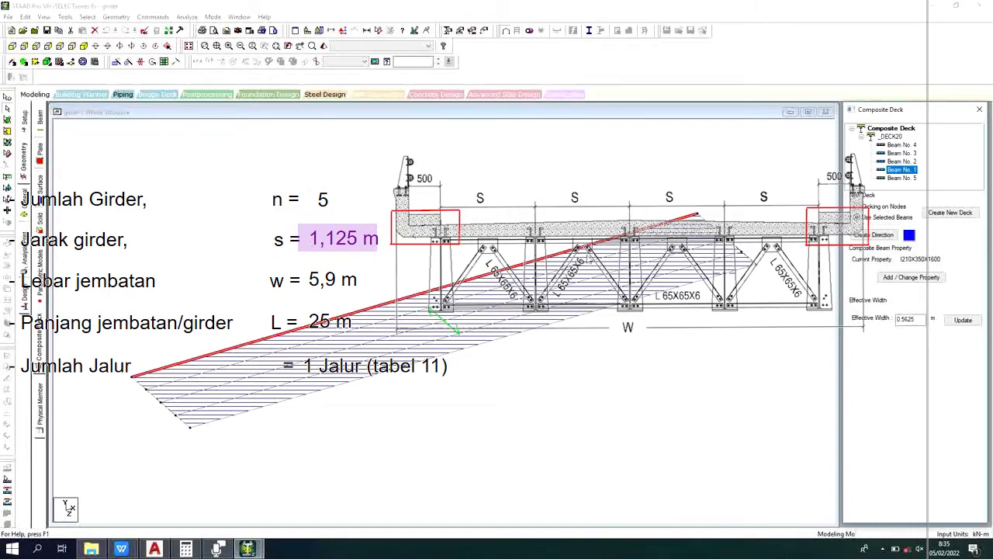
Step: Switch to Calculator and clear the previous result for the effective width calculation of Beam 1
click(913, 318)
click(916, 319)
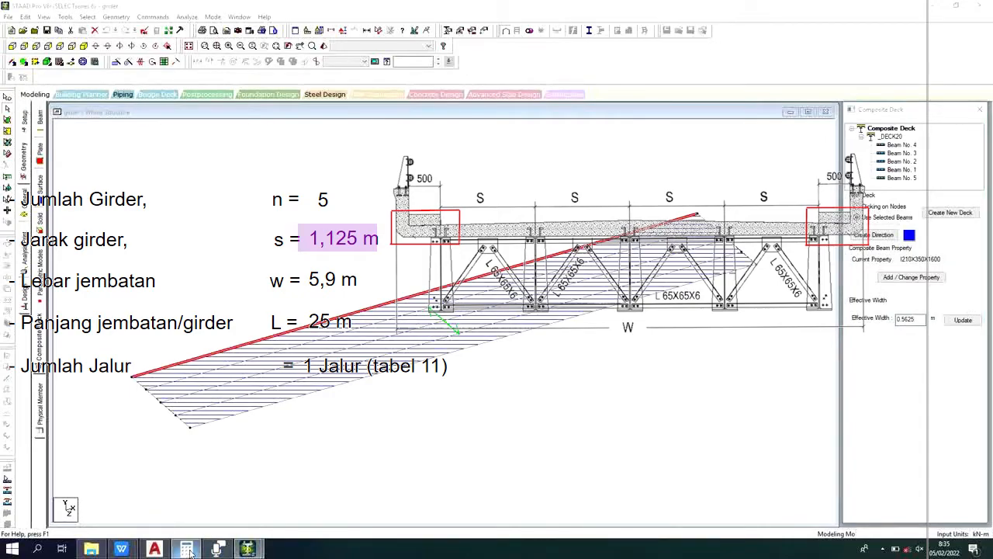
click(219, 548)
click(252, 239)
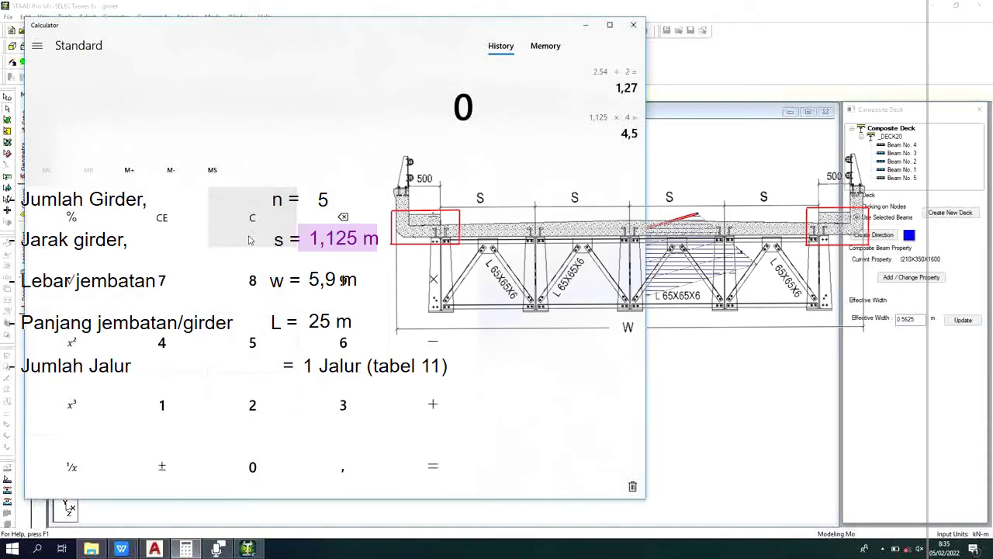
text(5625)
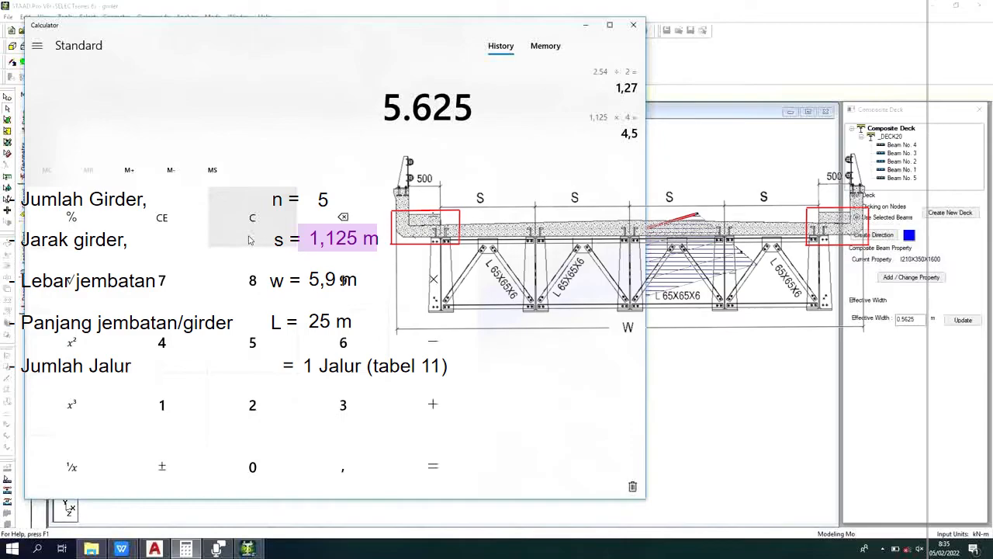
key(BackSpace)
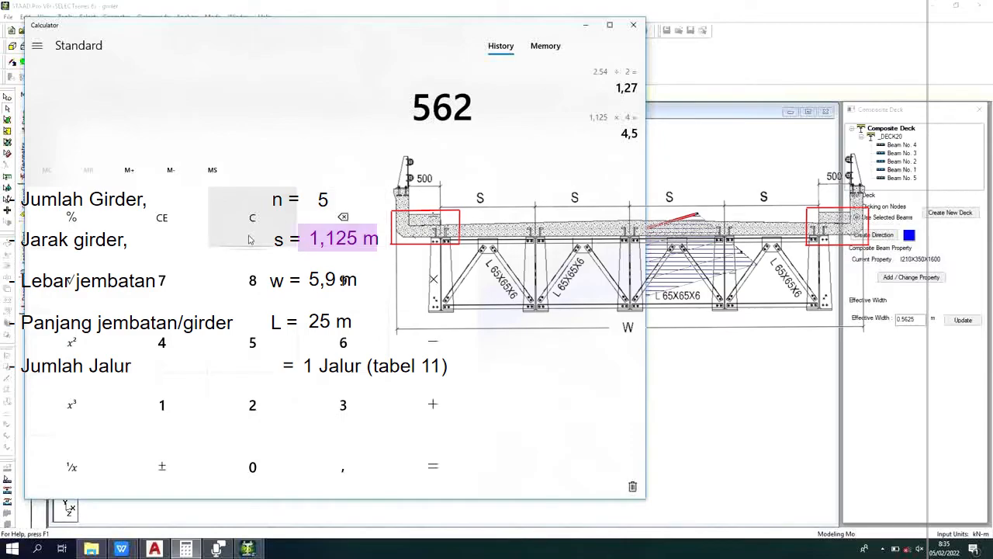
key(BackSpace)
key(BackSpace)
key(BackSpace)
Step: Add 0.7 to 0.5625 in Calculator for the edge beams' effective width
text(0)
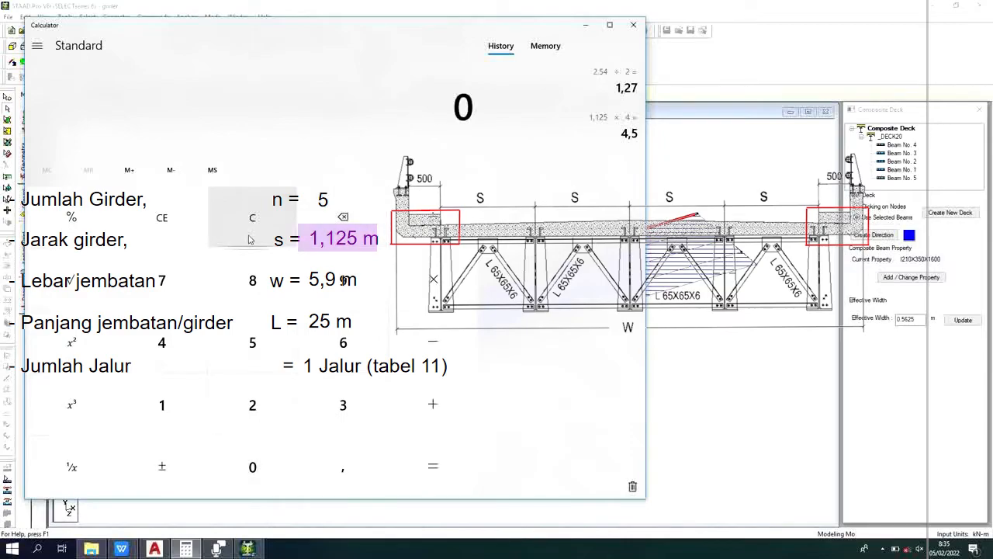
text(,5625)
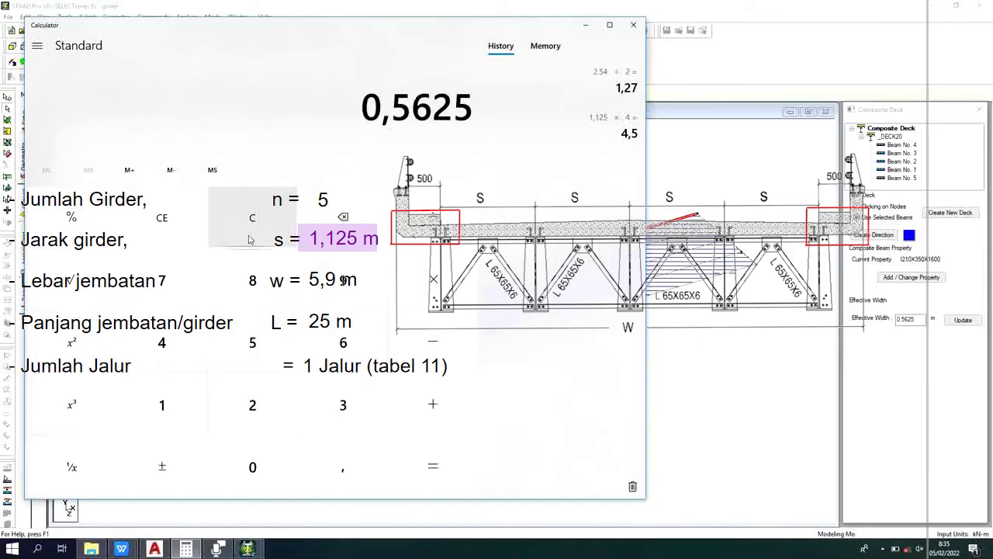
key(asterisk)
text(0,7)
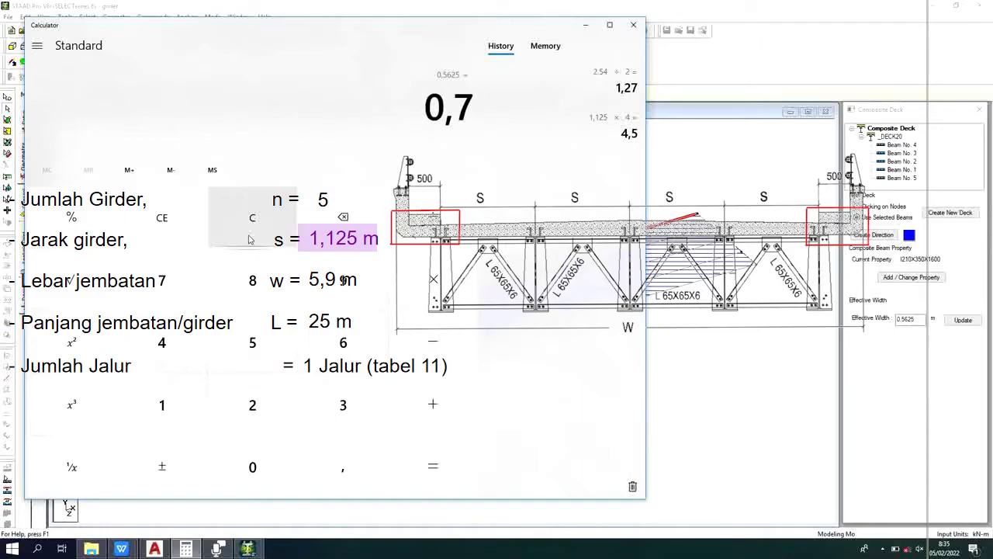
key(Return)
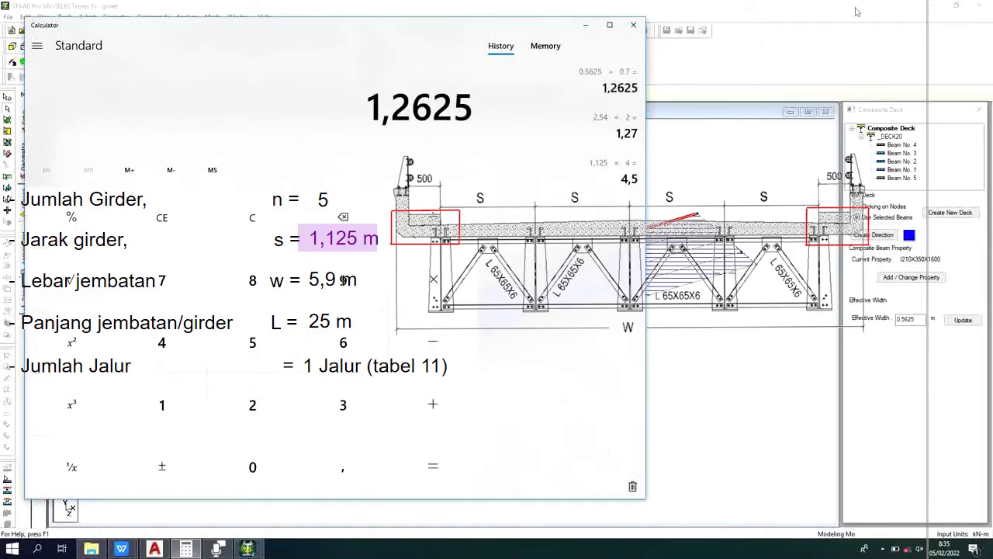
Step: Update the effective width of Beam 1 to 1.2625 m and accept the changed deck data
click(910, 319)
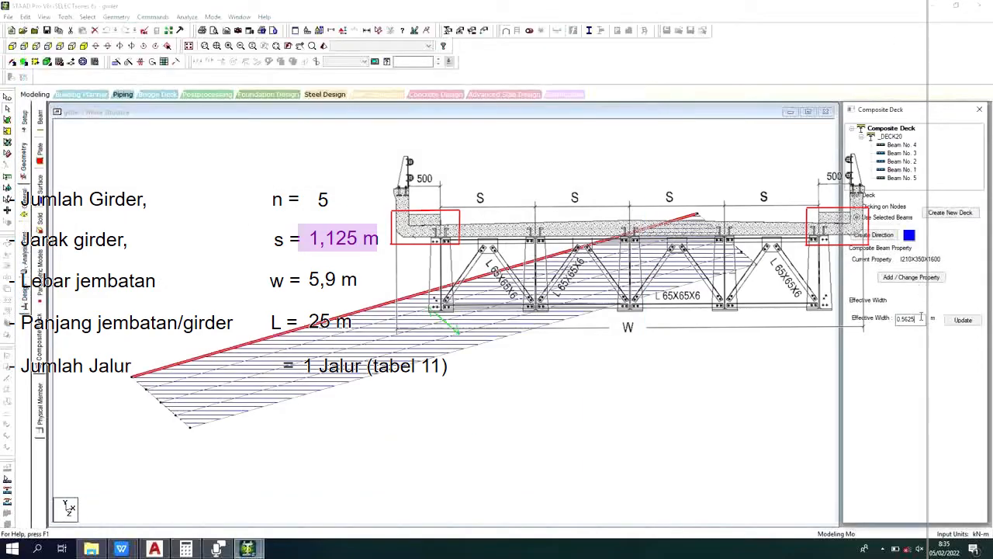
key(BackSpace)
key(BackSpace)
key(BackSpace)
click(956, 324)
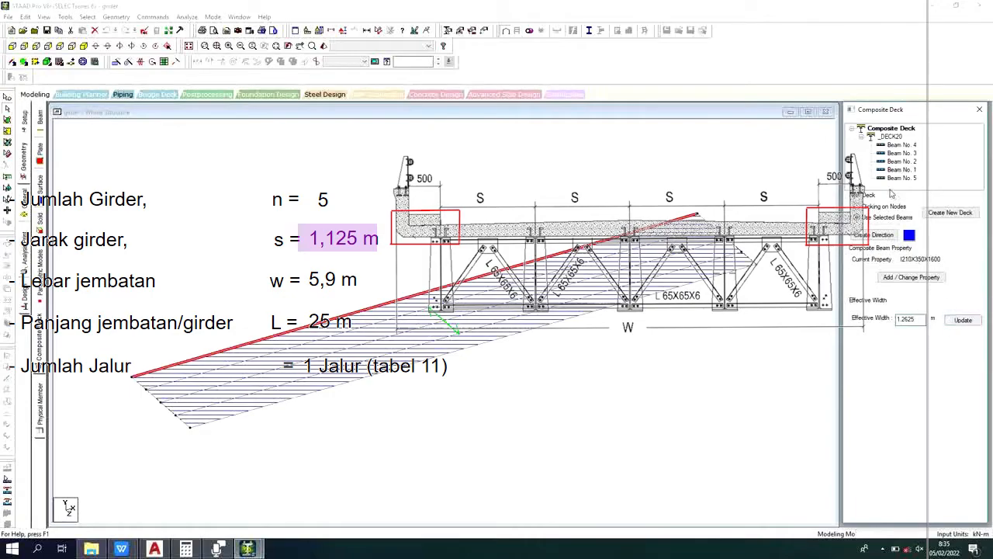
click(963, 322)
click(902, 178)
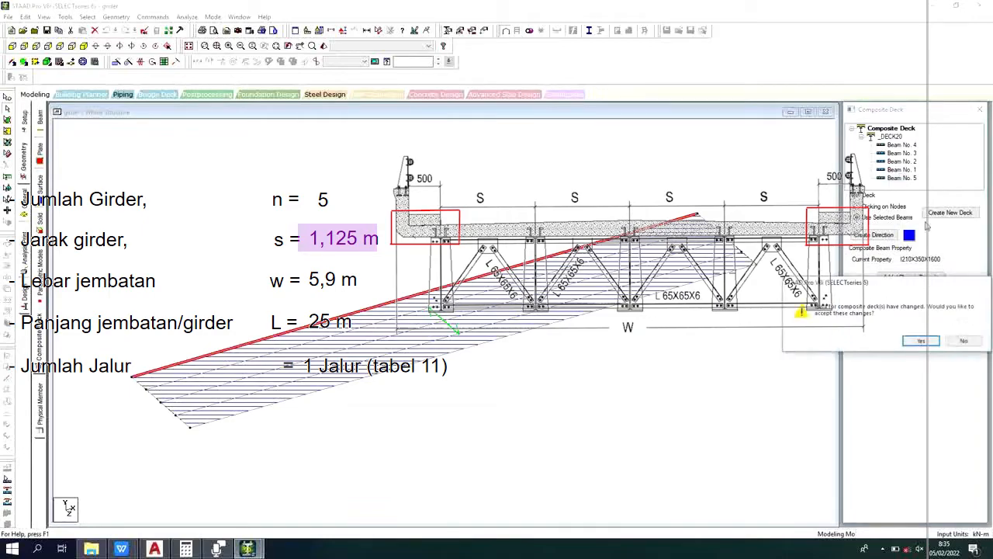
click(921, 342)
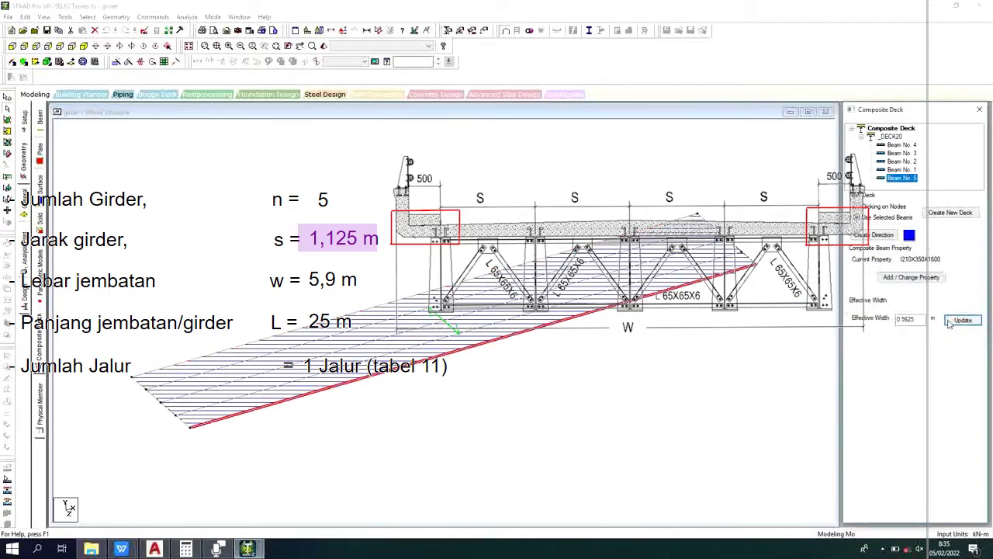
Step: Update Beam 5's effective width to 1.2625 m, accepting the changed deck data, and recheck the widths of beams 5 and 1
click(956, 325)
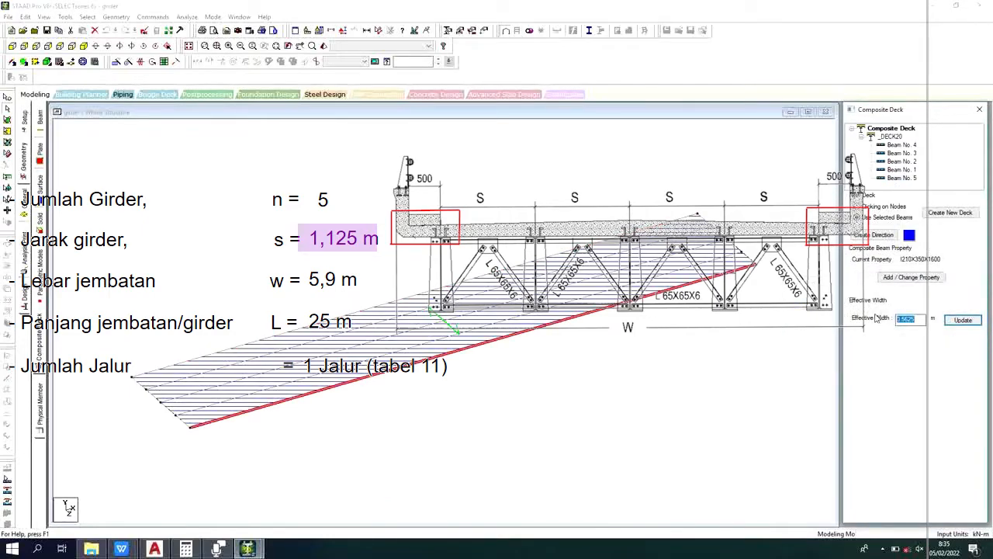
text(1)
click(197, 549)
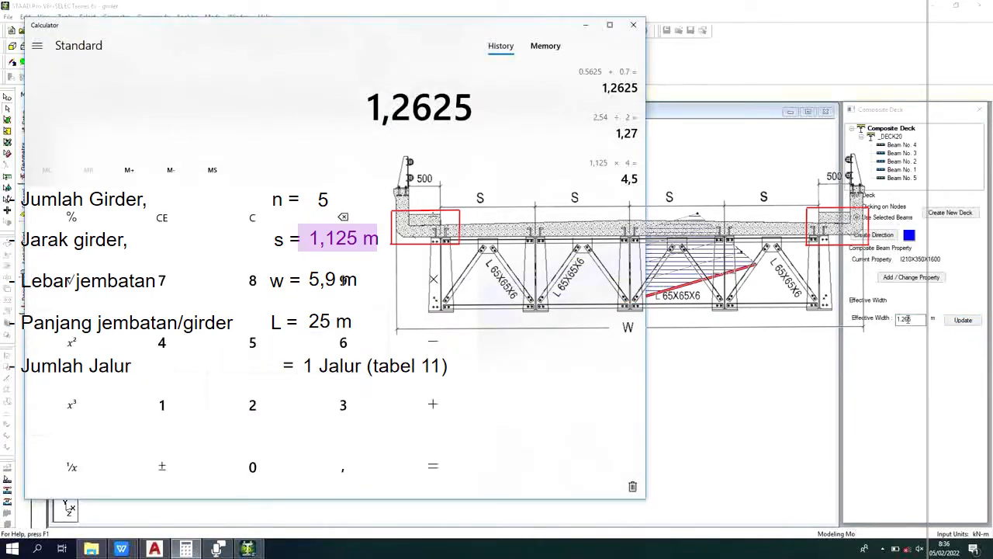
click(963, 319)
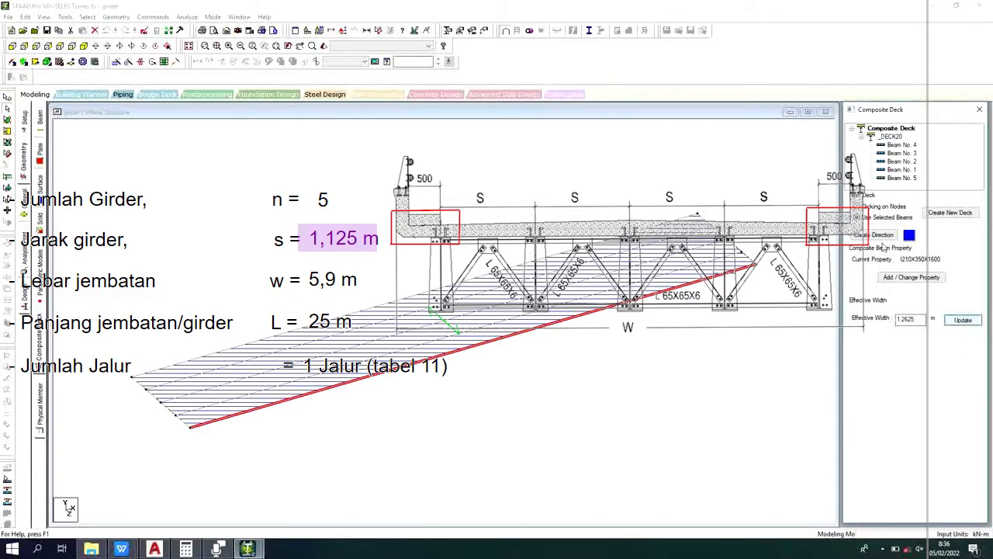
click(915, 172)
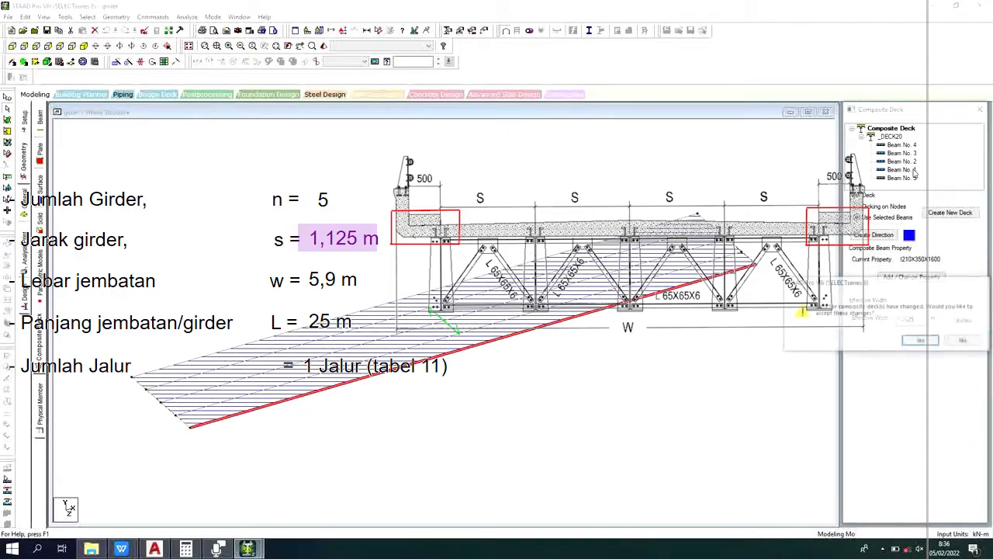
click(922, 341)
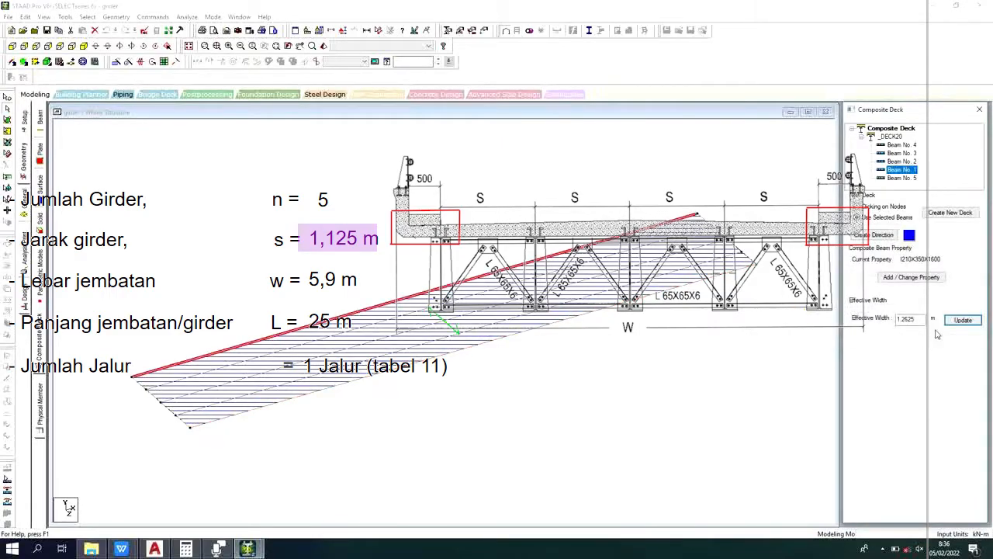
click(904, 178)
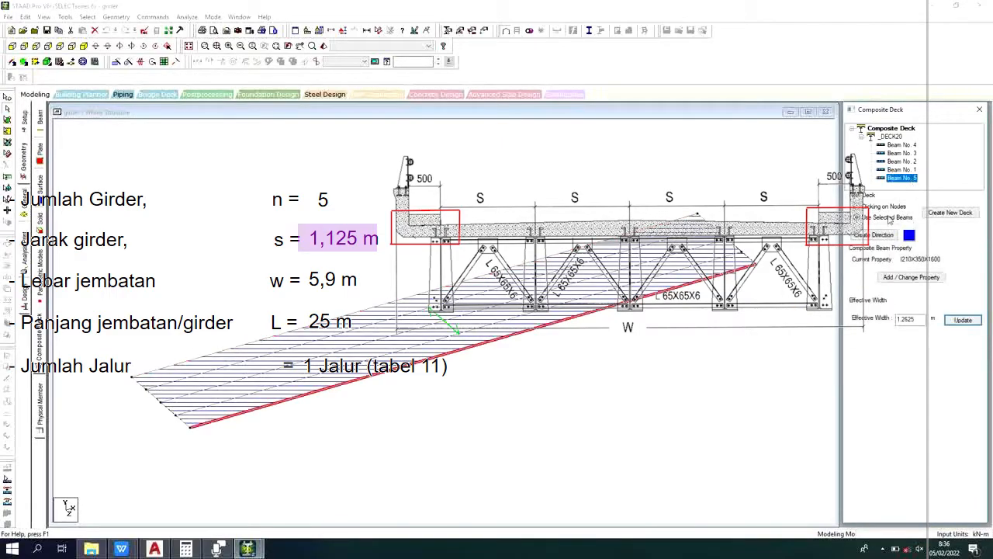
click(899, 170)
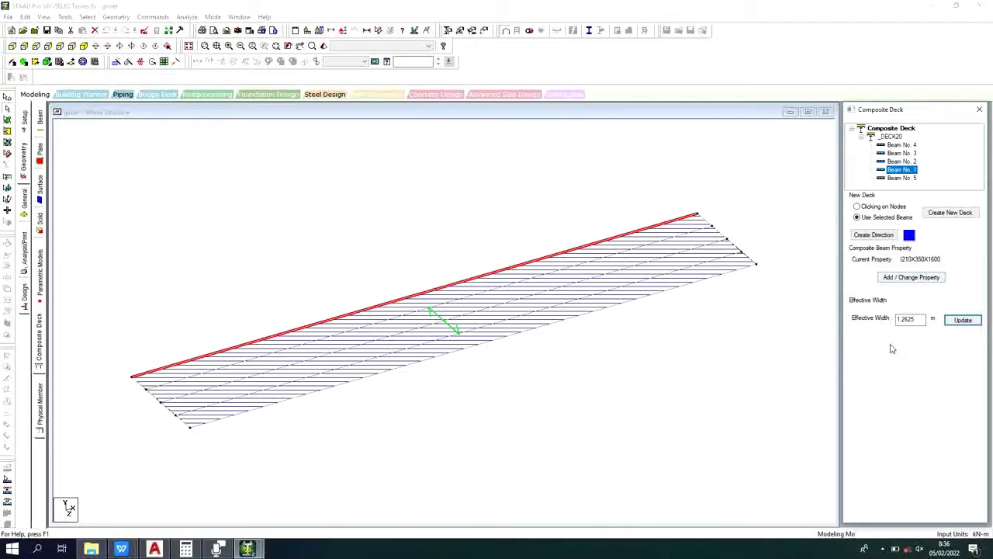
Step: Clear the beam selection and select the short transverse member between the ends of beams 1 and 2
click(710, 357)
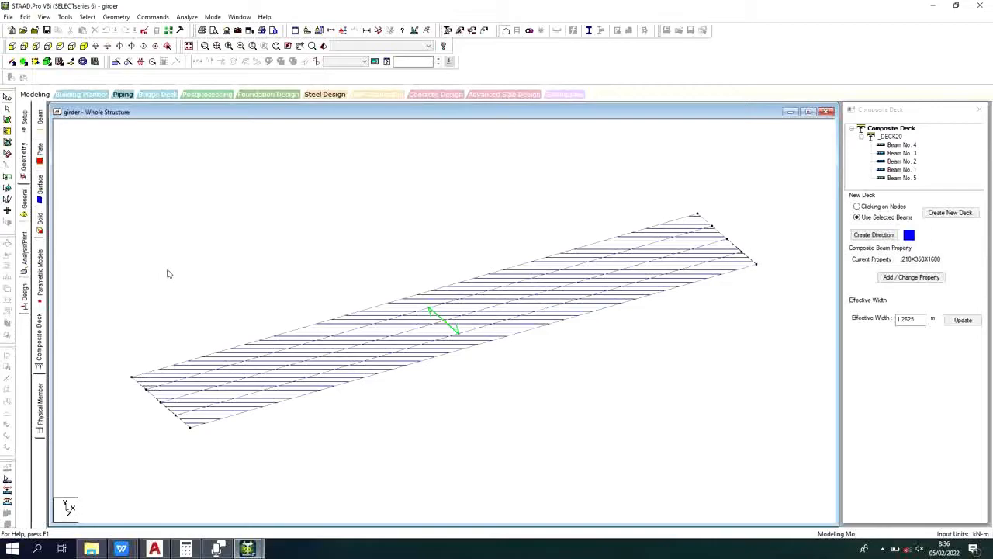
click(144, 391)
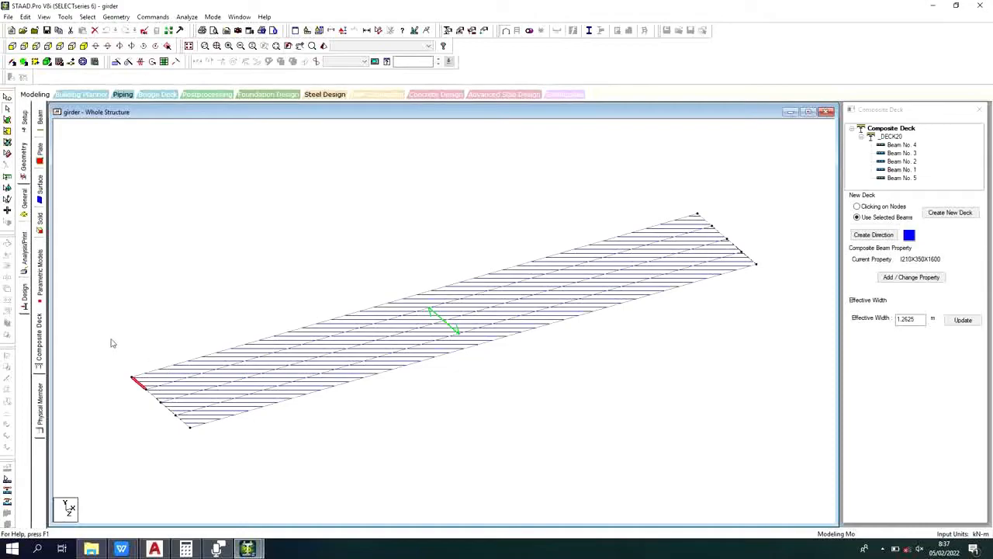
Step: Select the transverse members at both ends of the deck and let the auto save store the model file
drag(110, 339, 210, 458)
drag(665, 165, 776, 273)
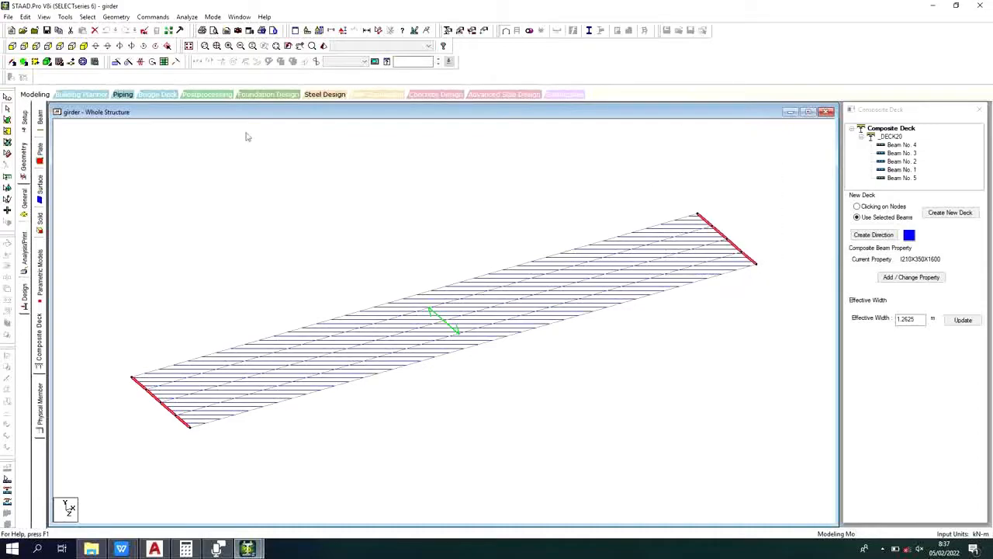
click(153, 17)
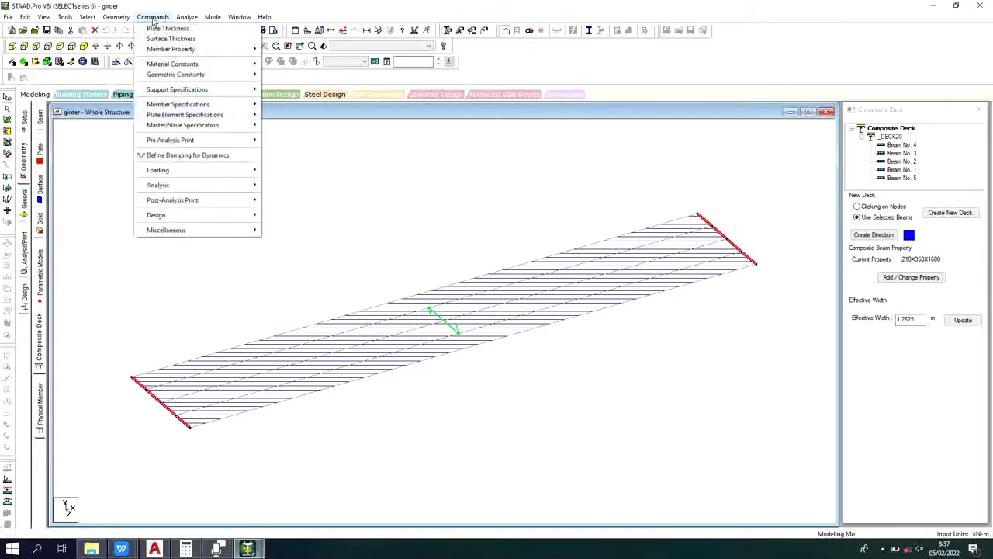
mouse_move(171, 49)
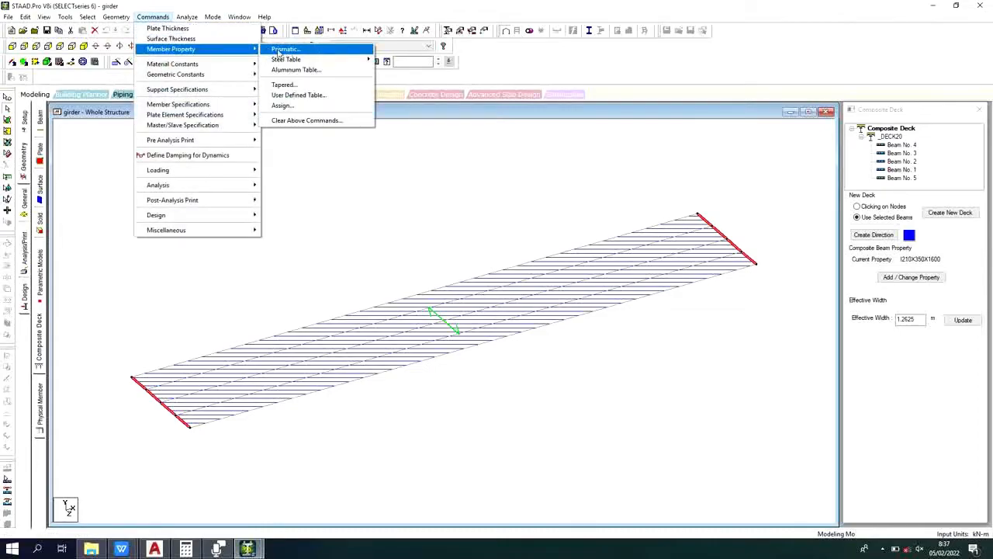
mouse_move(298, 60)
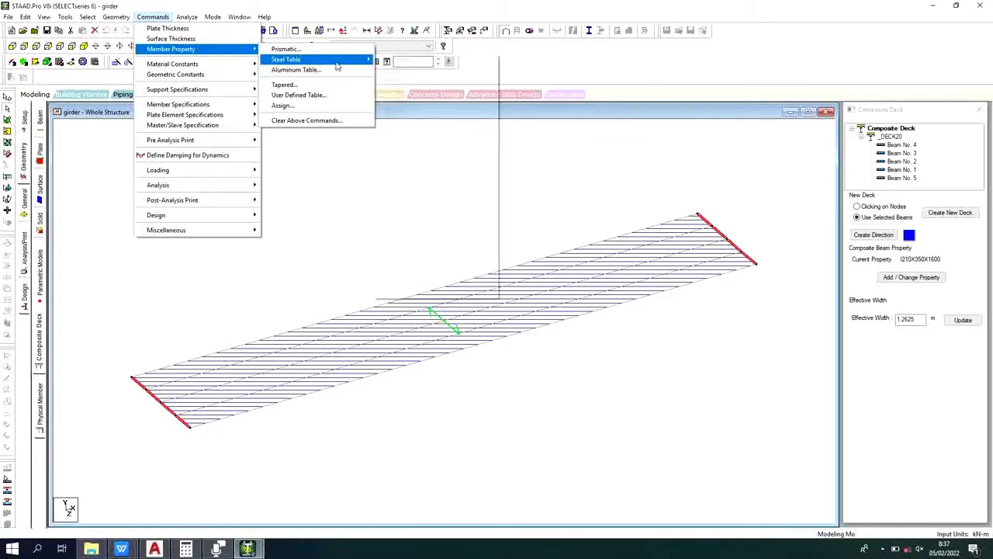
click(433, 152)
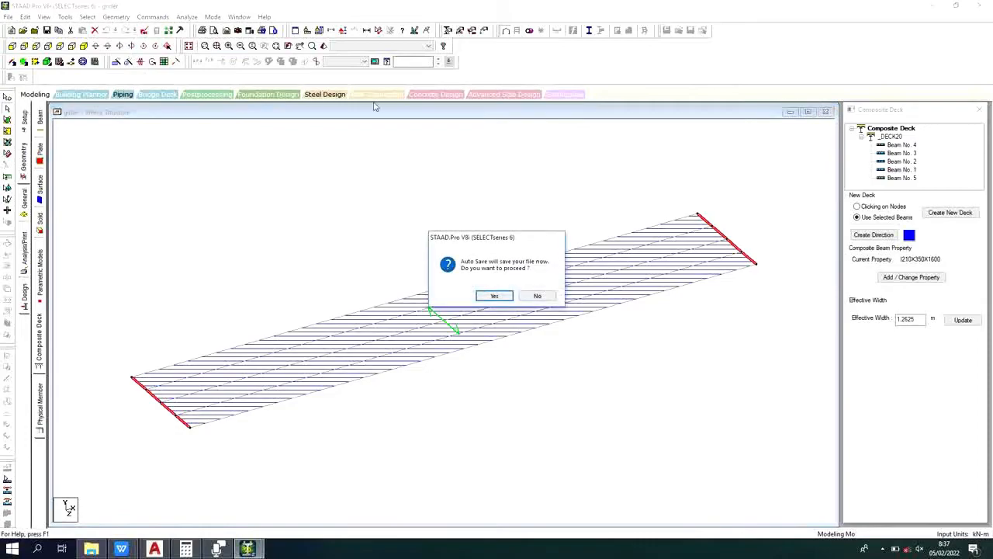
click(492, 295)
click(434, 288)
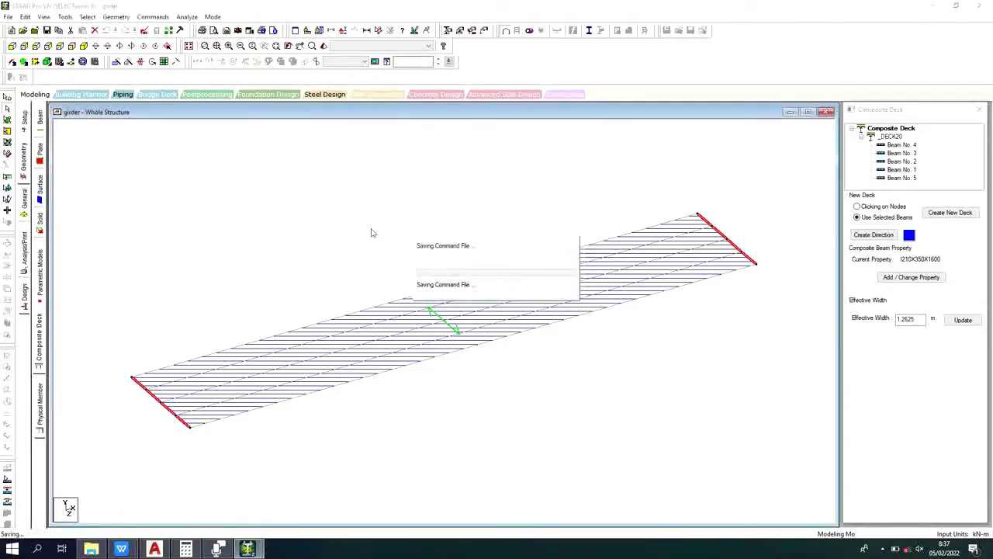
click(159, 17)
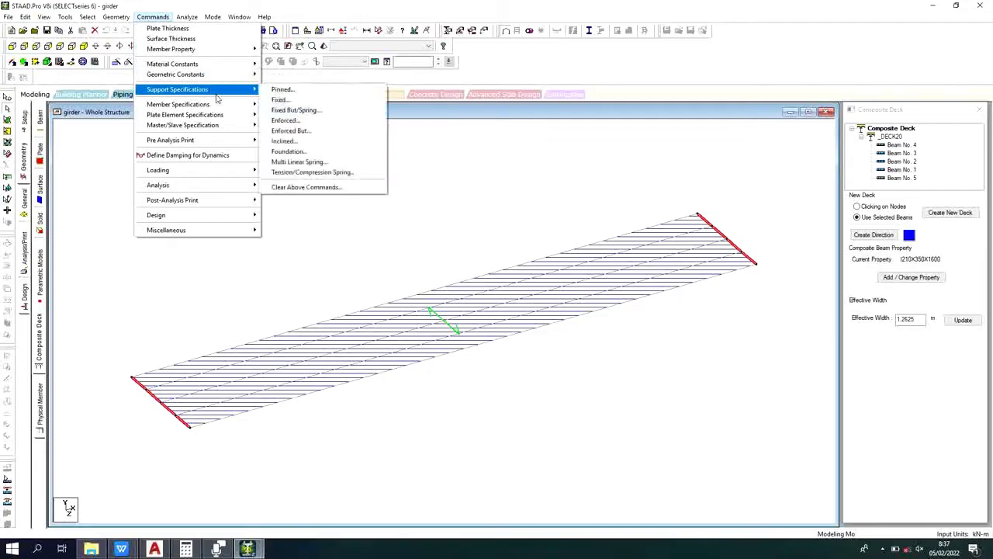
mouse_move(228, 105)
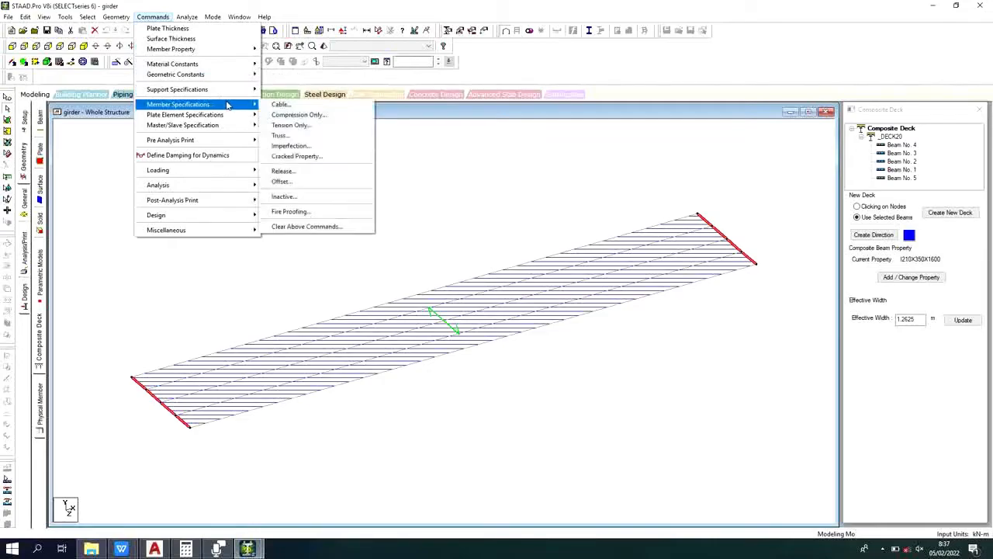
click(314, 171)
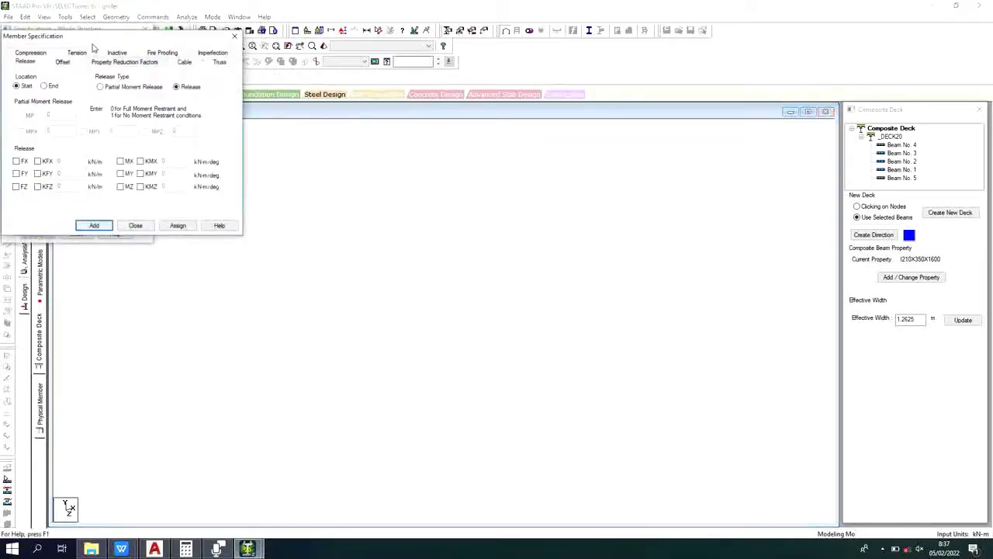
drag(93, 39, 517, 74)
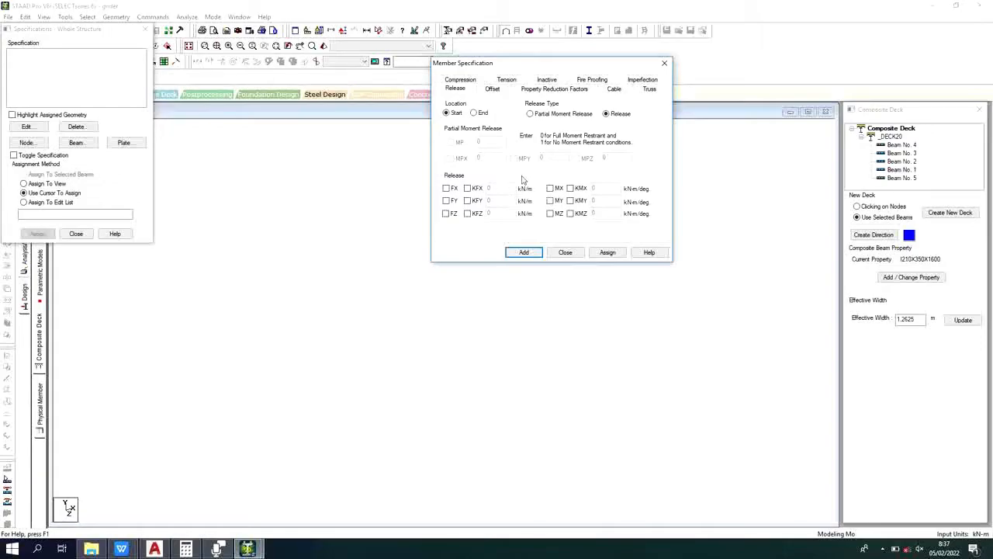
click(550, 214)
drag(493, 65, 725, 155)
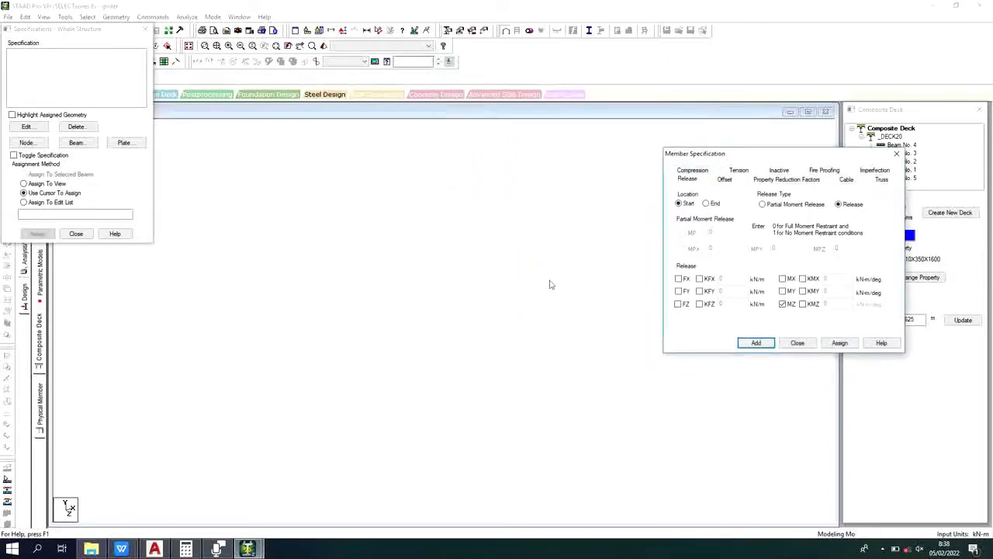
click(802, 344)
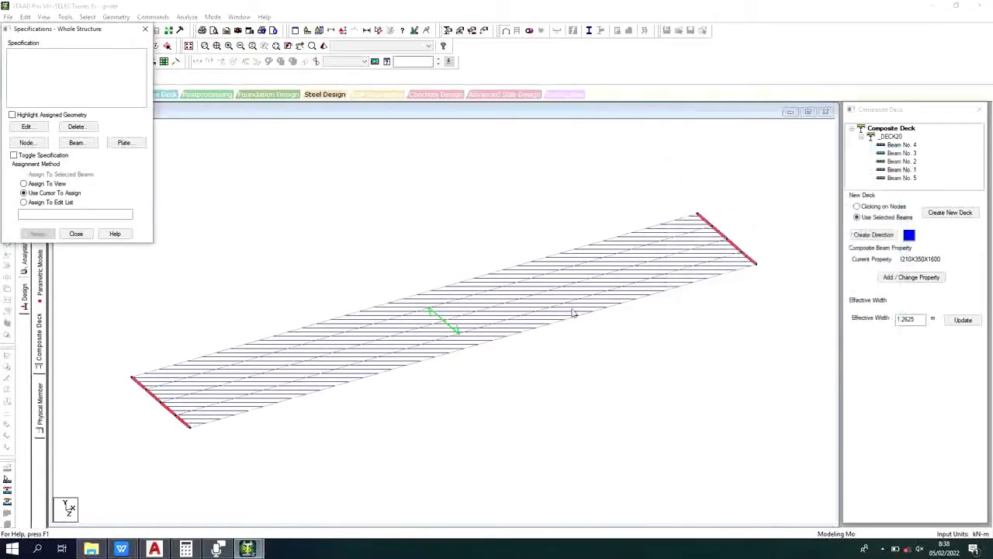
Step: Reselect only the transverse members at the near end of the deck and assign them a start release of MY and MZ
click(648, 201)
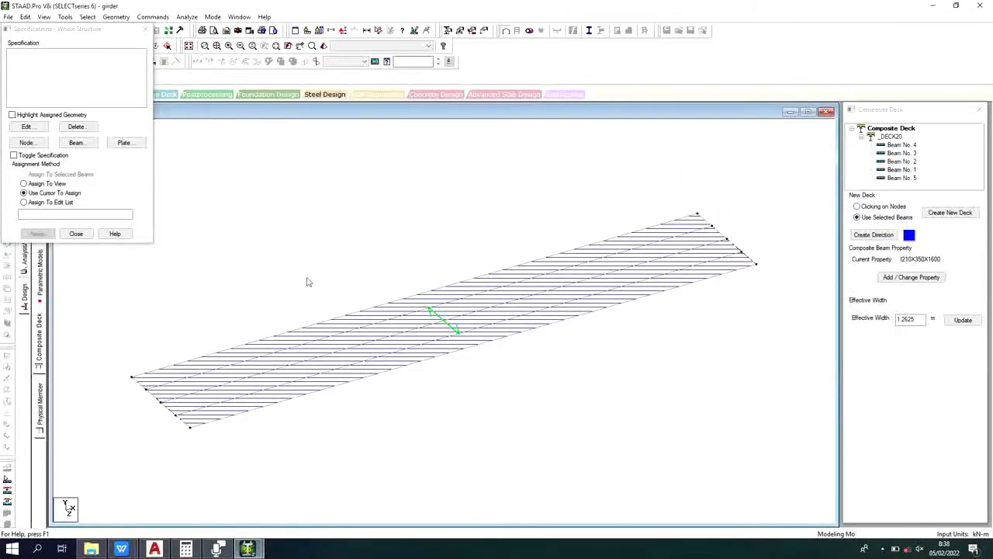
drag(214, 471, 99, 331)
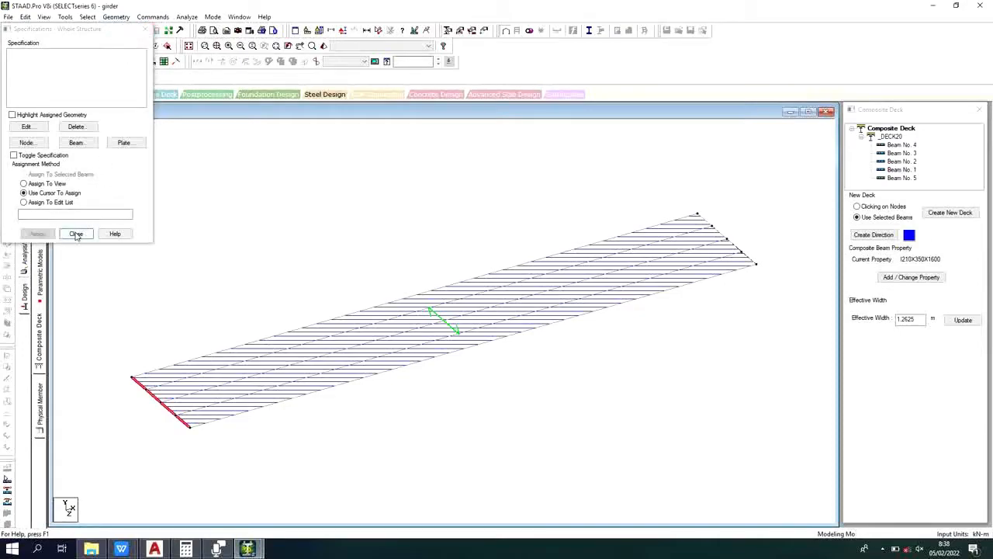
click(166, 17)
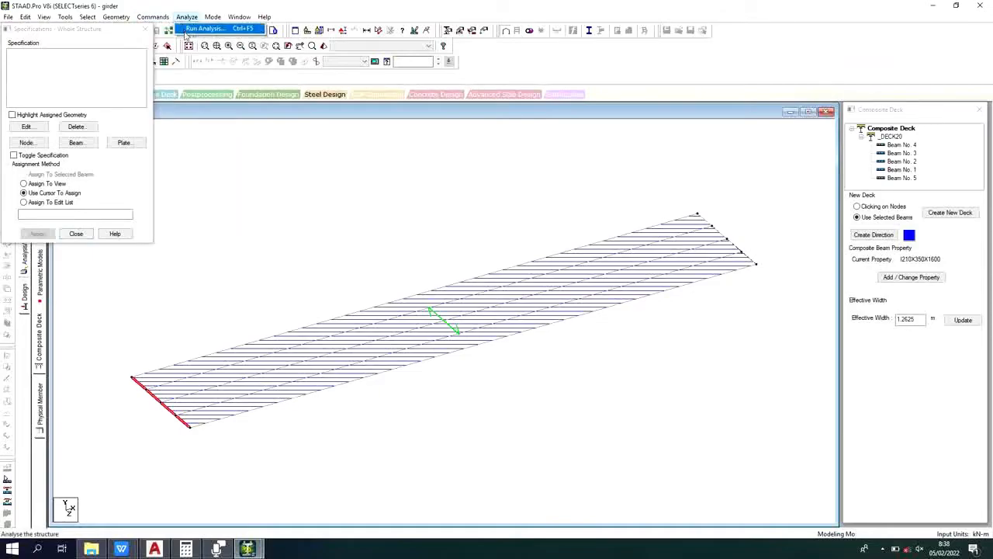
mouse_move(153, 18)
mouse_move(228, 104)
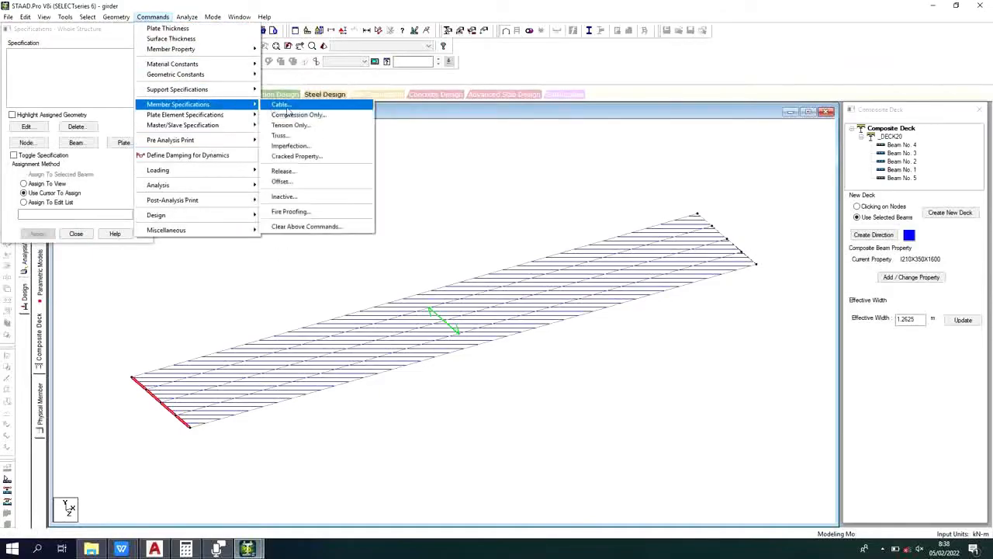
click(281, 171)
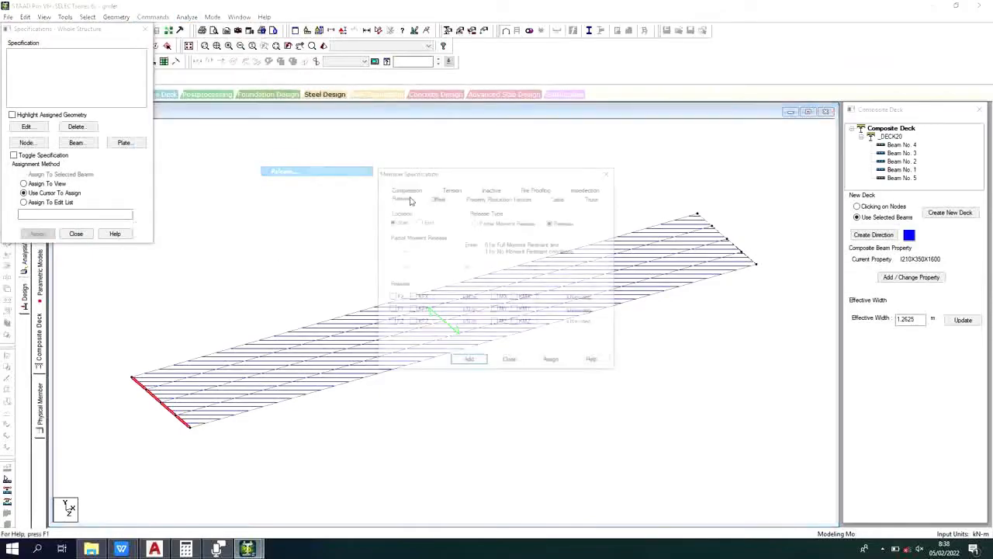
click(500, 325)
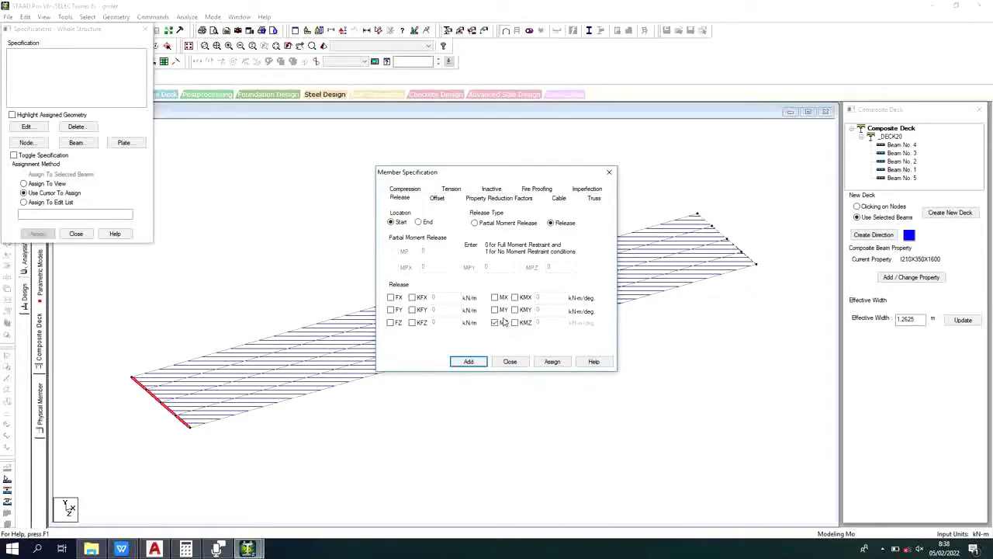
click(496, 310)
click(550, 361)
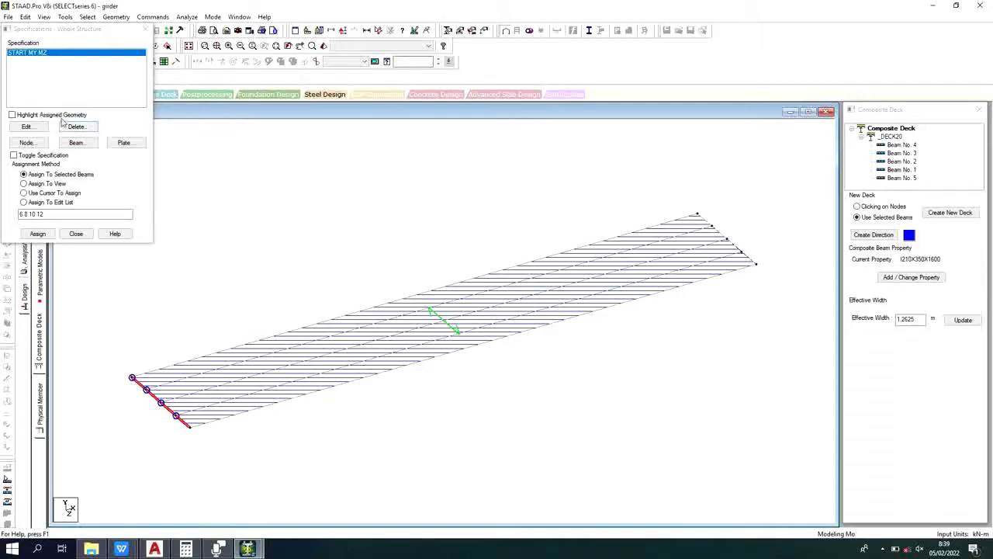
click(158, 17)
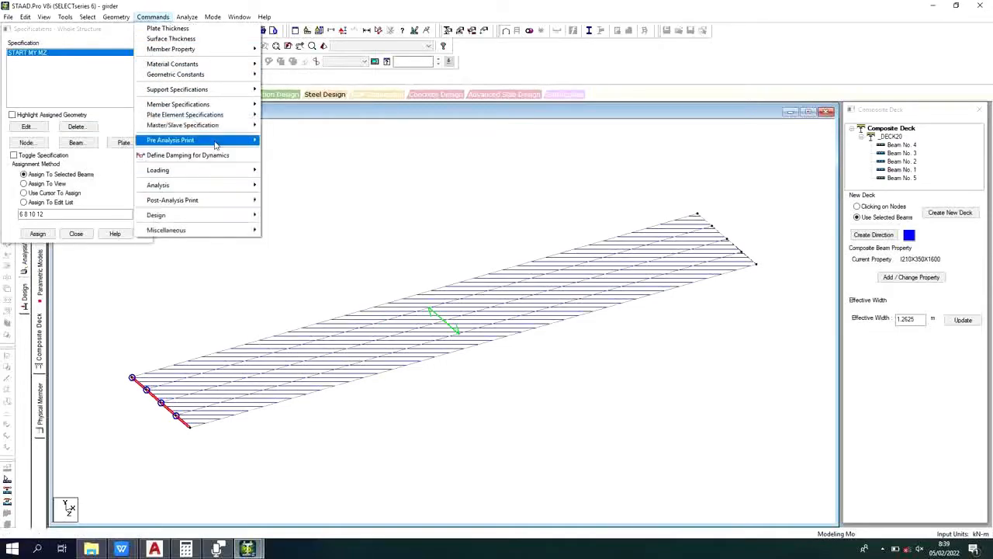
mouse_move(230, 119)
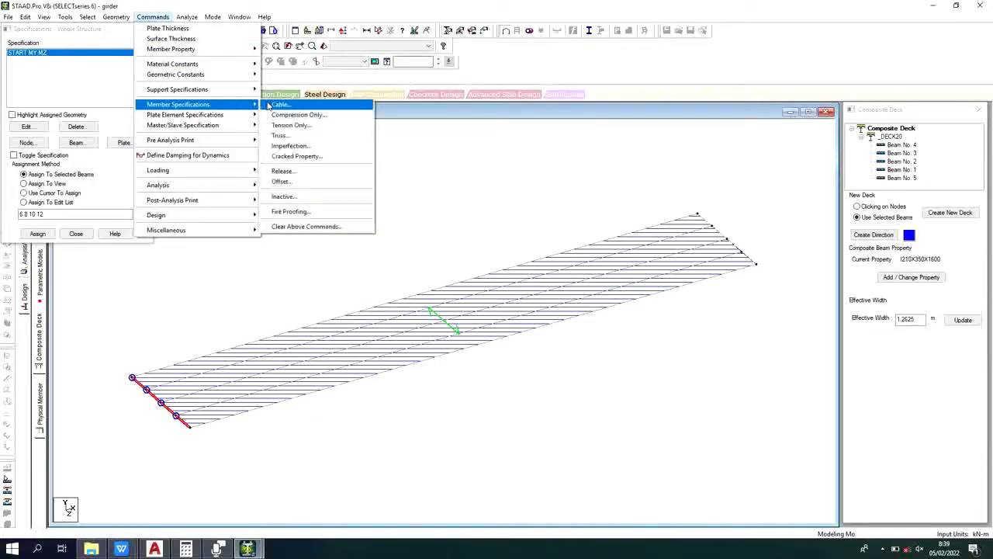
click(311, 172)
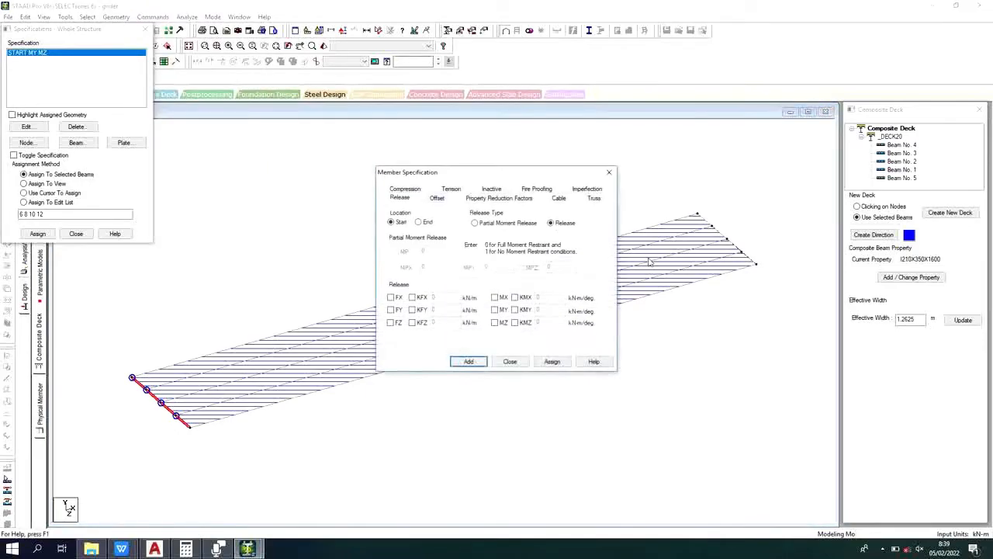
click(426, 222)
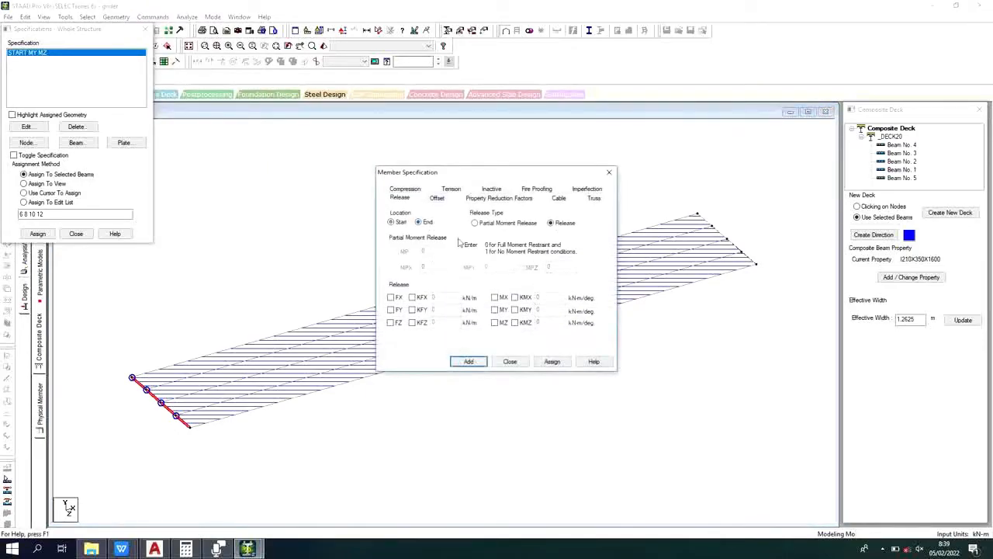
click(495, 298)
click(510, 362)
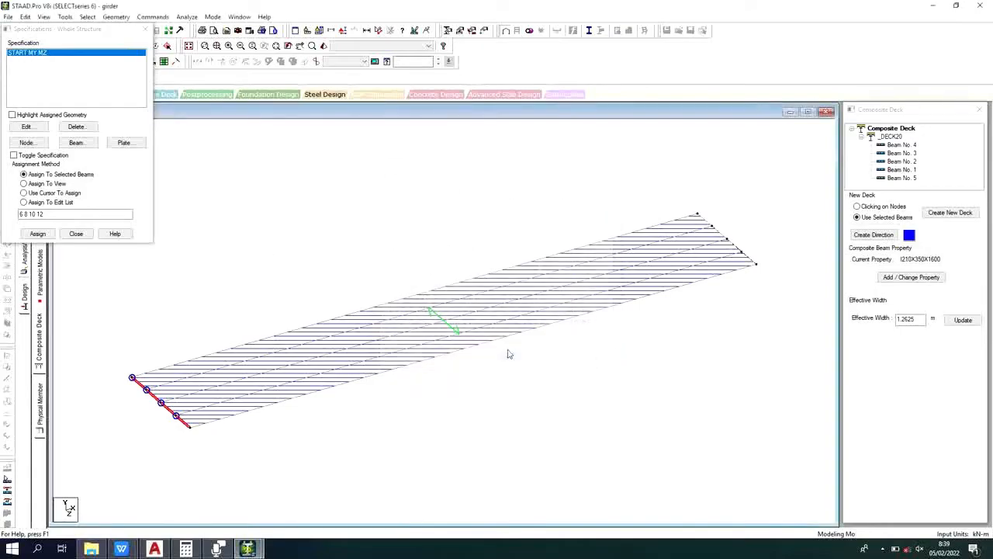
Step: Edit the start release assigned to the near-end transverse members so that it releases MX and MZ
click(30, 128)
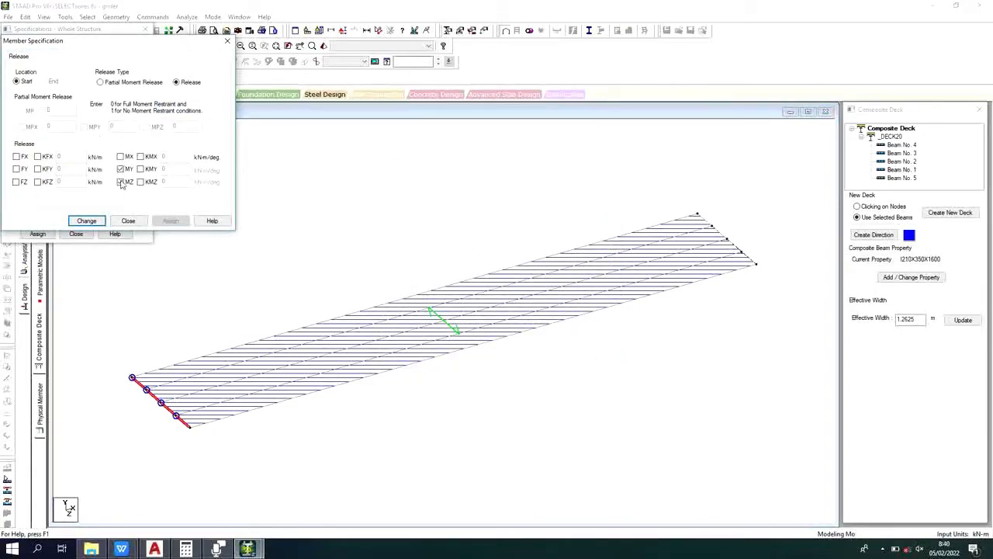
click(122, 156)
click(86, 221)
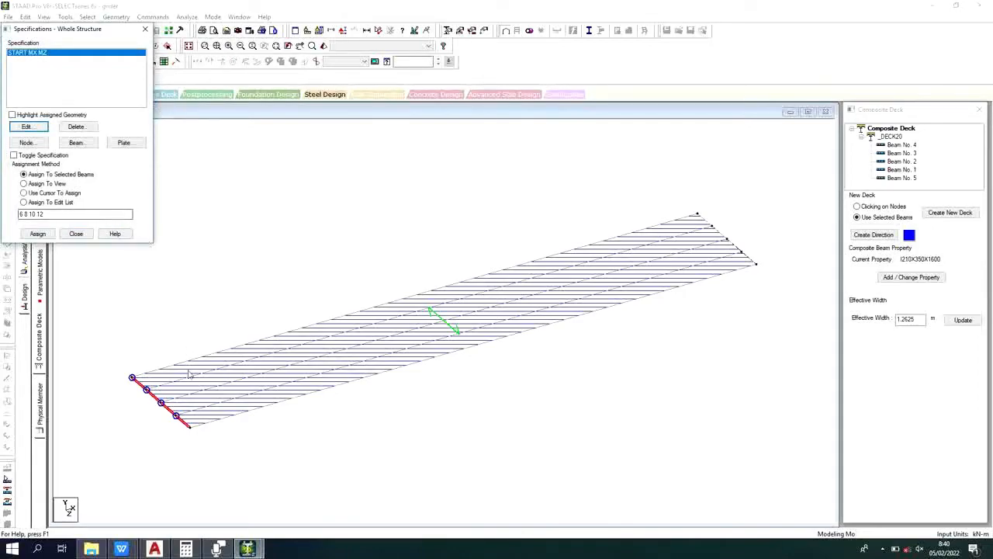
Step: Assign an end release of MX and MZ to transverse member 12, the last one at the near end of the deck
click(188, 429)
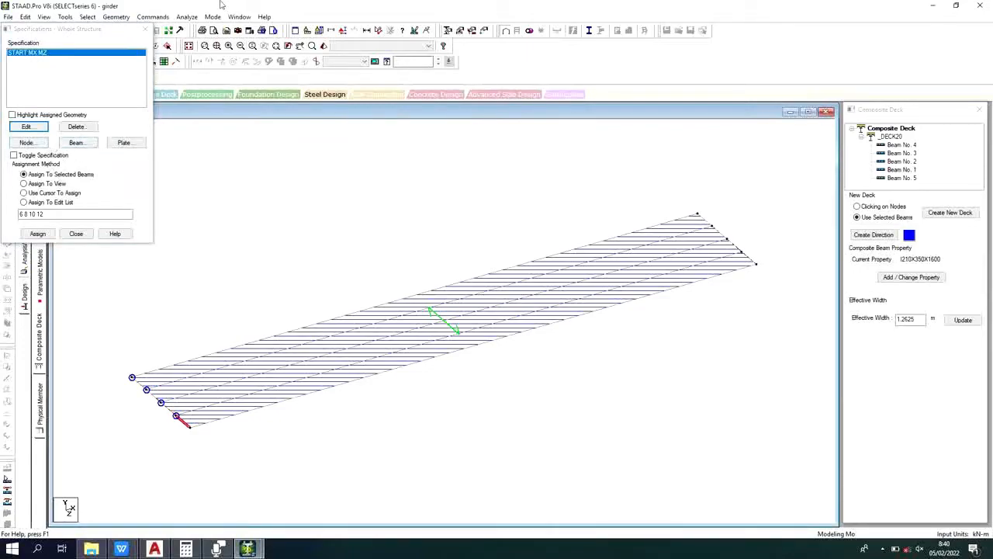
click(161, 17)
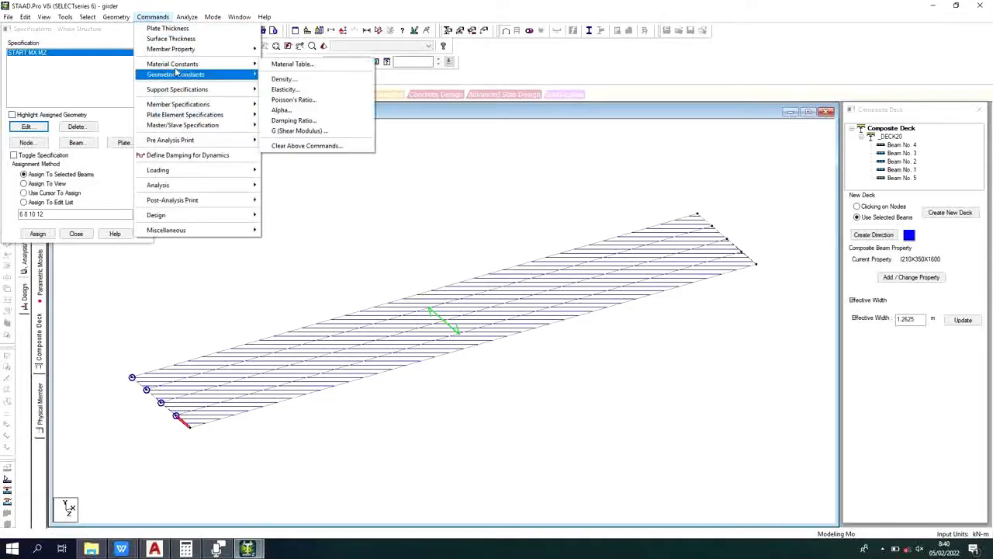
mouse_move(233, 104)
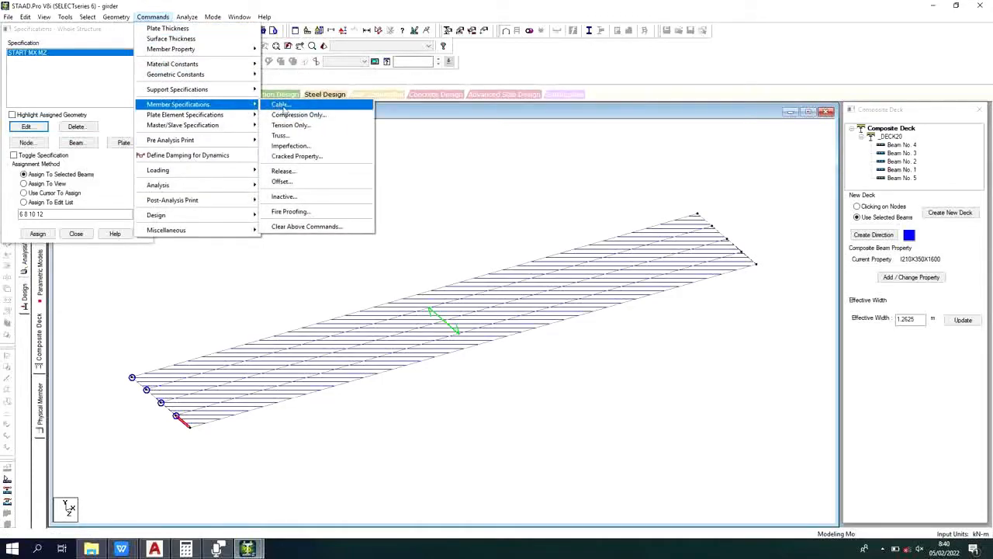
click(283, 171)
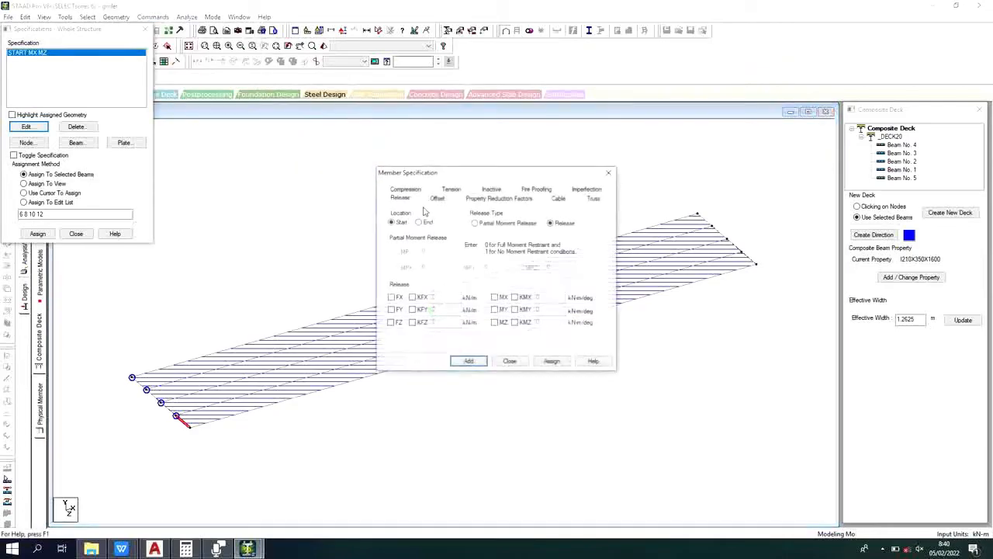
click(495, 297)
click(495, 322)
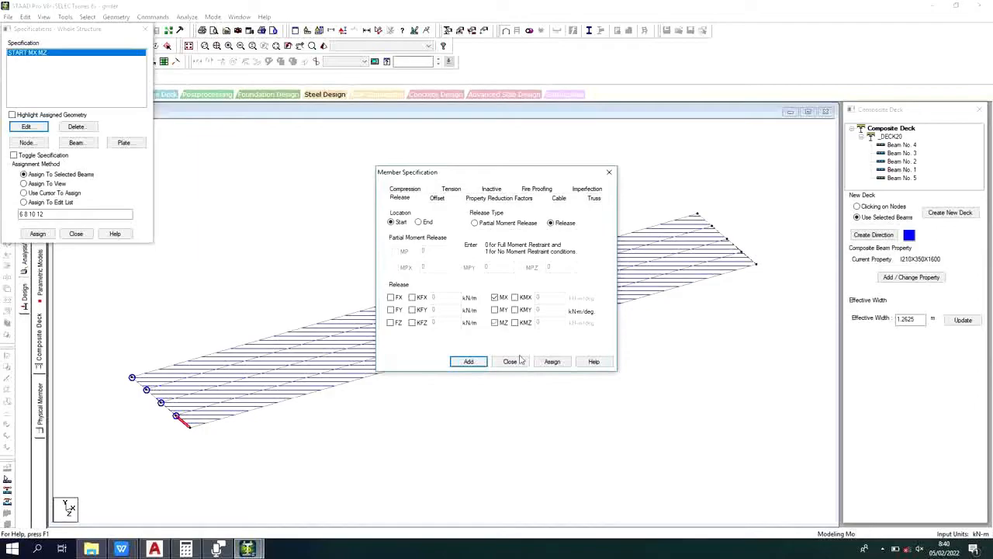
click(427, 223)
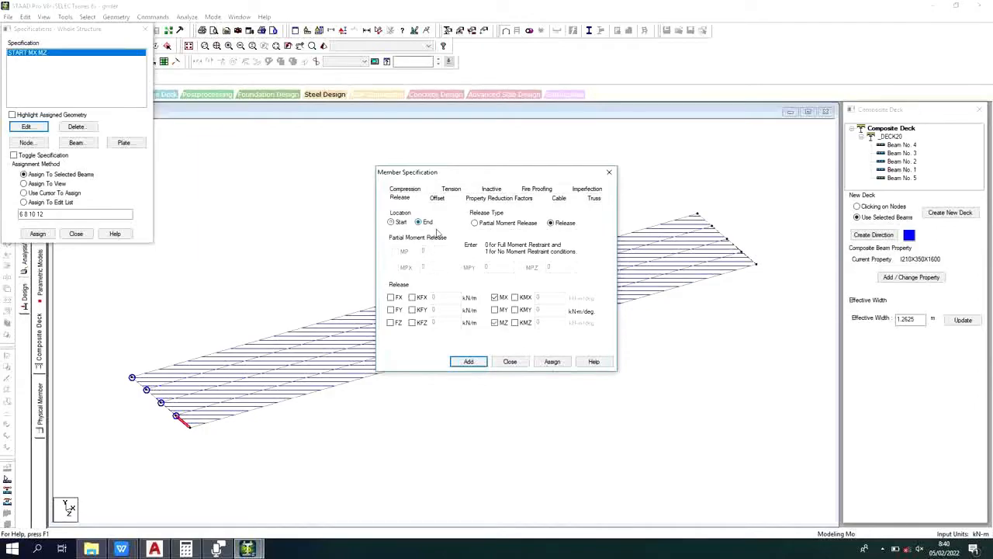
click(553, 362)
Step: Select the four transverse members at the far end of the deck and assign them an end release of MY and MZ
click(483, 218)
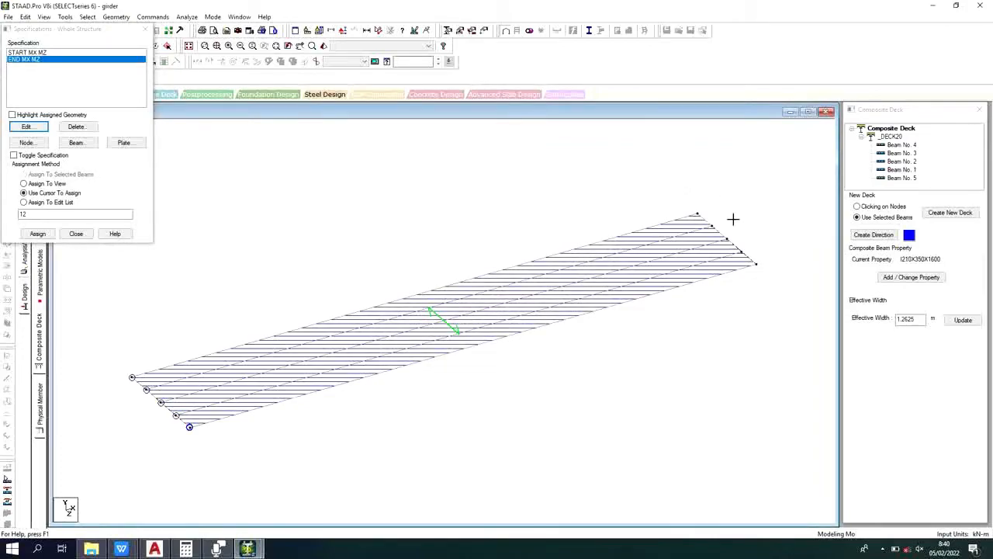
drag(658, 158, 775, 270)
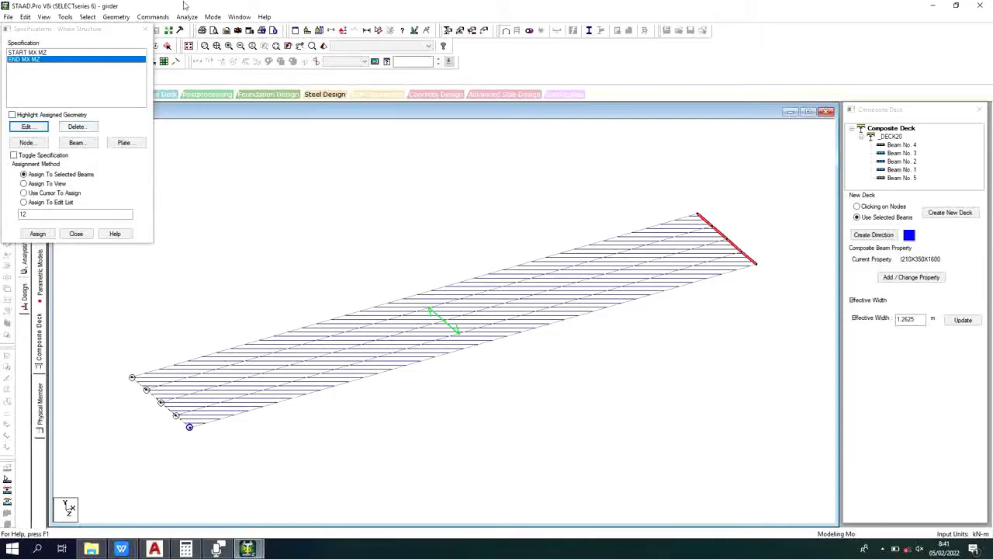
click(153, 16)
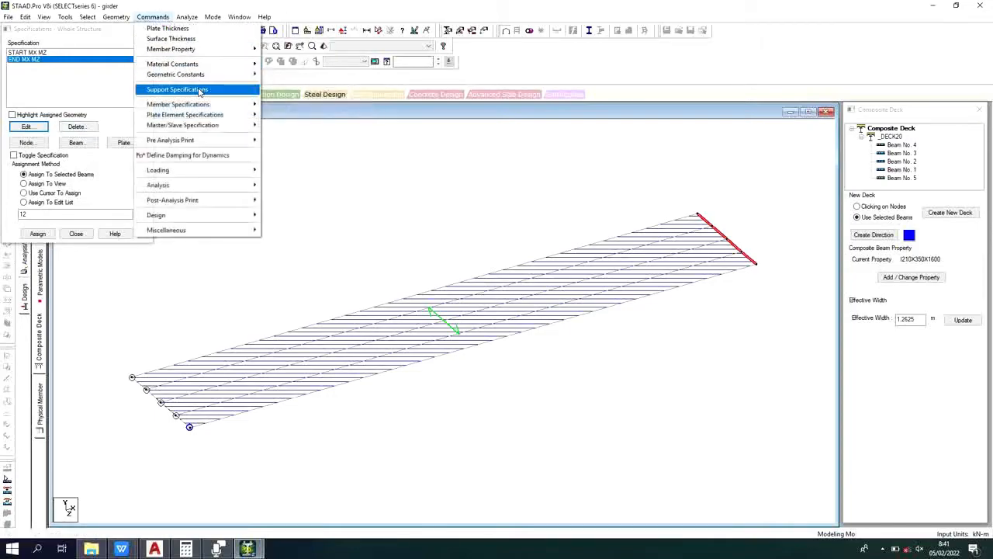
mouse_move(202, 104)
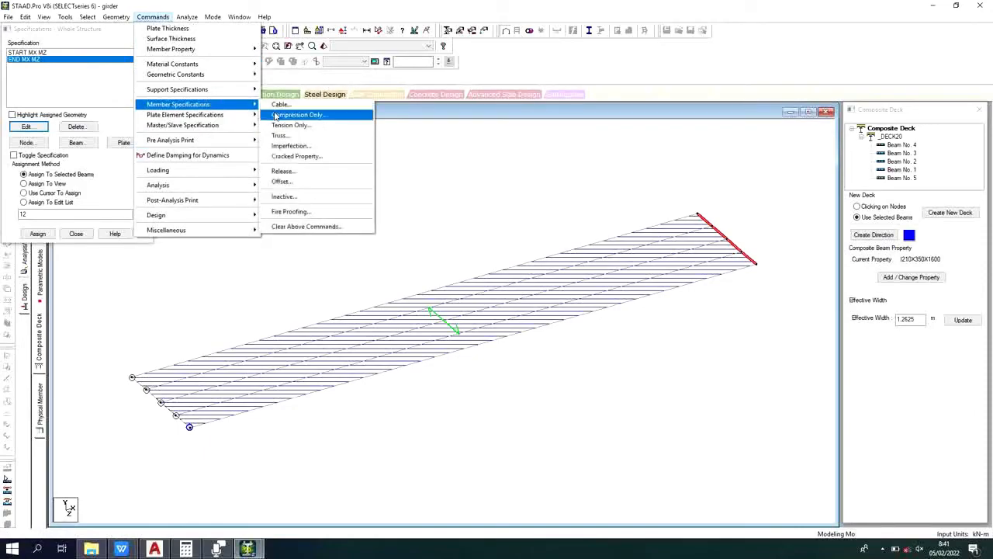
click(290, 170)
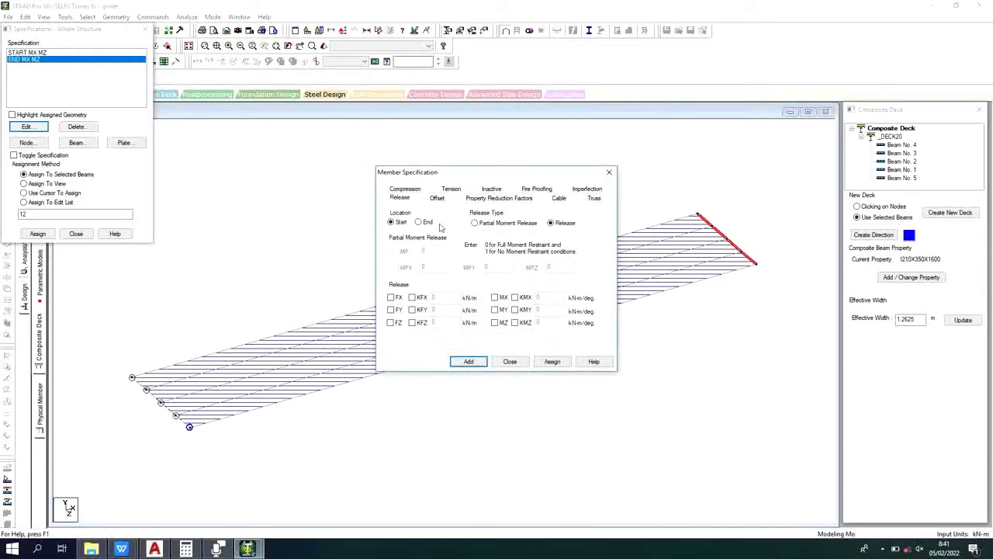
click(422, 222)
click(495, 310)
click(495, 323)
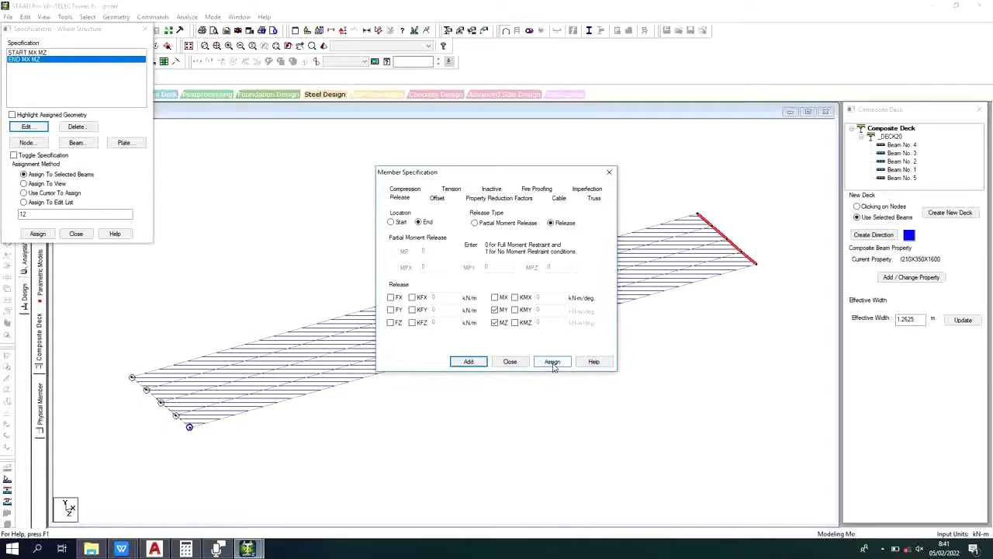
click(473, 363)
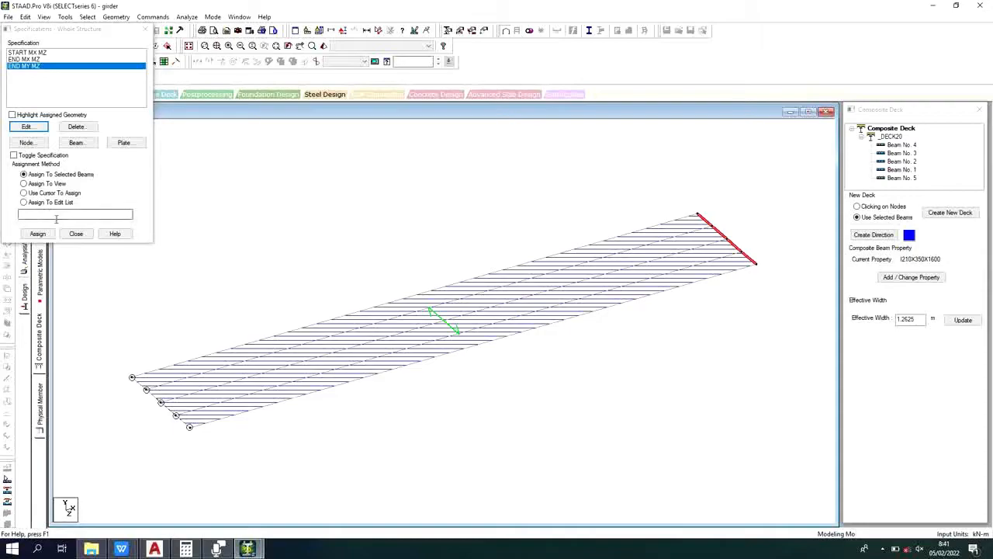
click(38, 234)
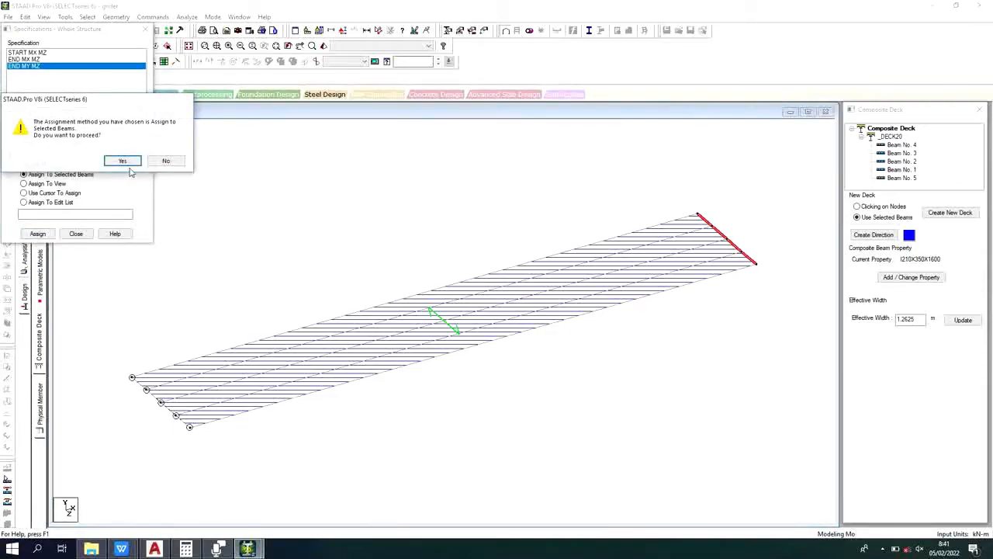
click(123, 161)
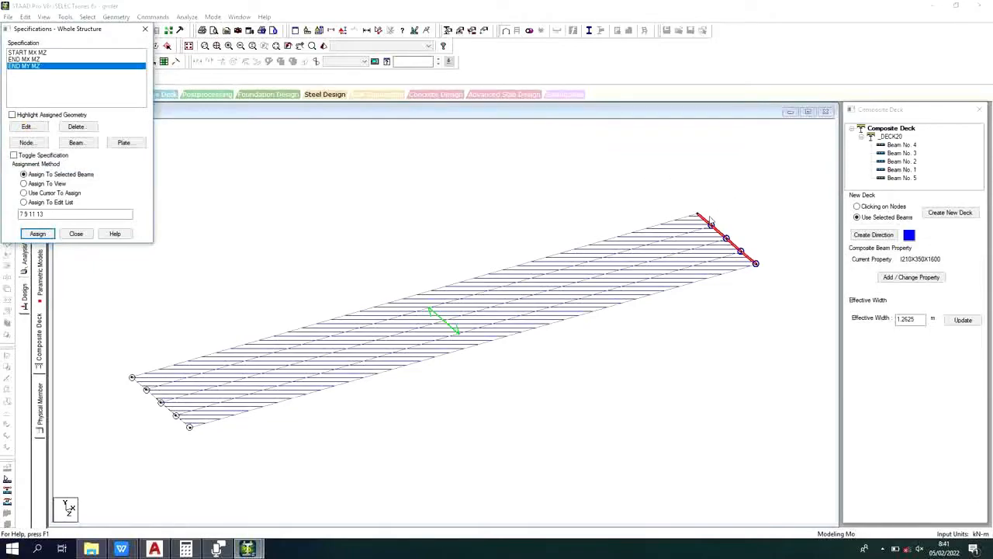
click(76, 233)
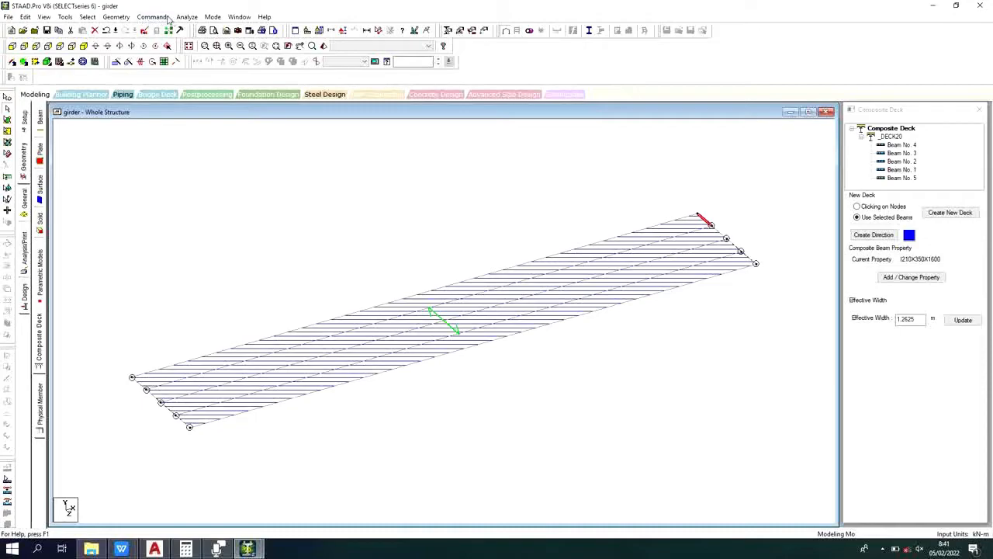
Step: Assign a start release of MY and MZ to transverse member 7 at the far end of the deck
click(159, 19)
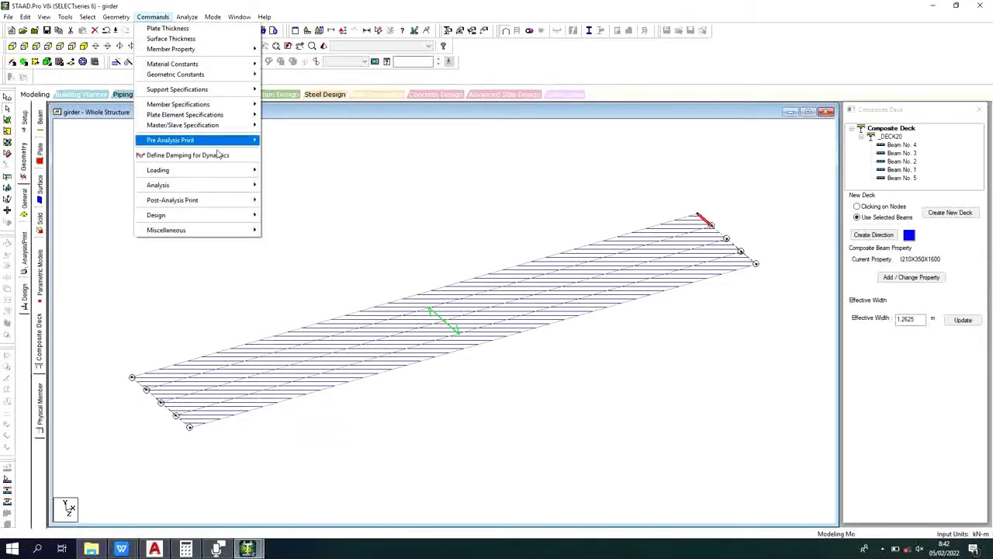
mouse_move(227, 104)
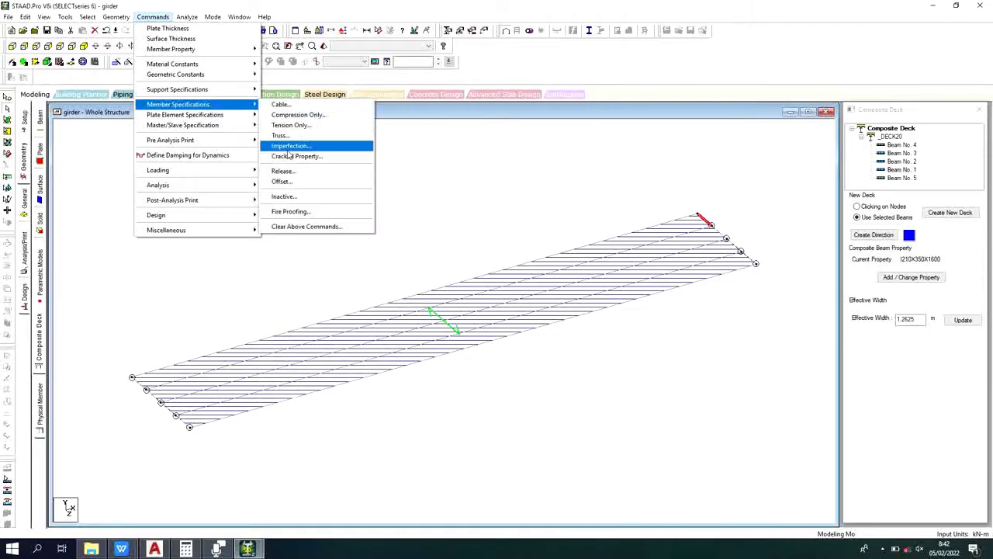
click(283, 171)
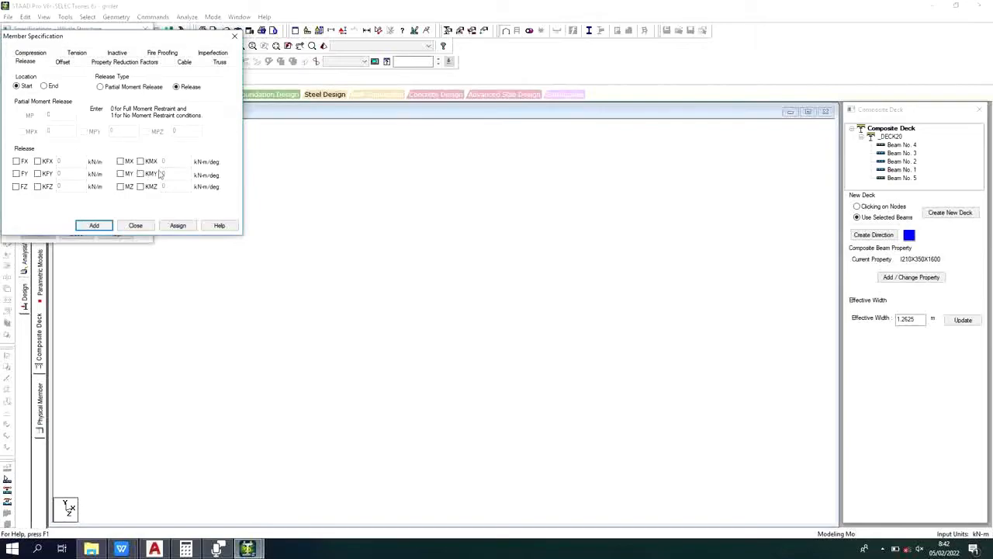
click(120, 173)
click(120, 186)
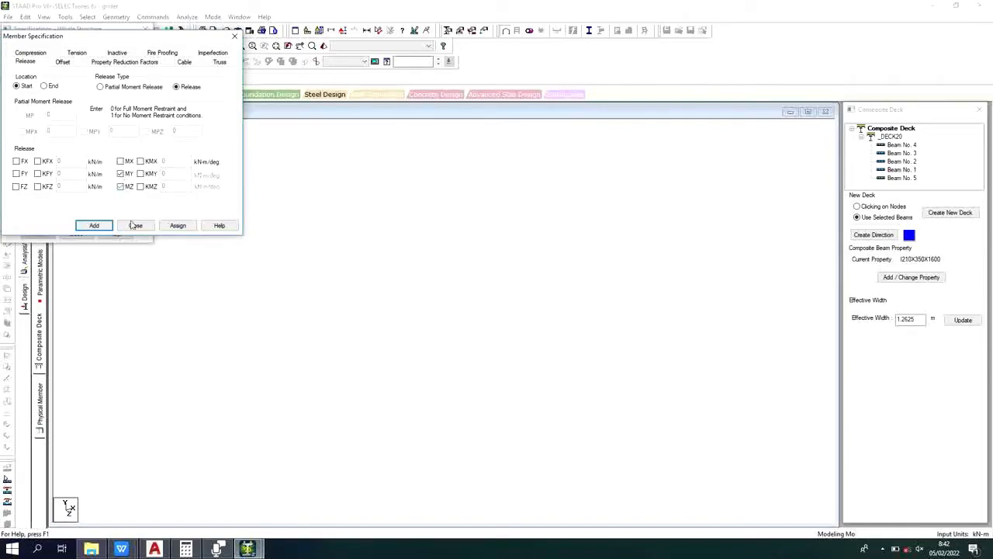
click(178, 226)
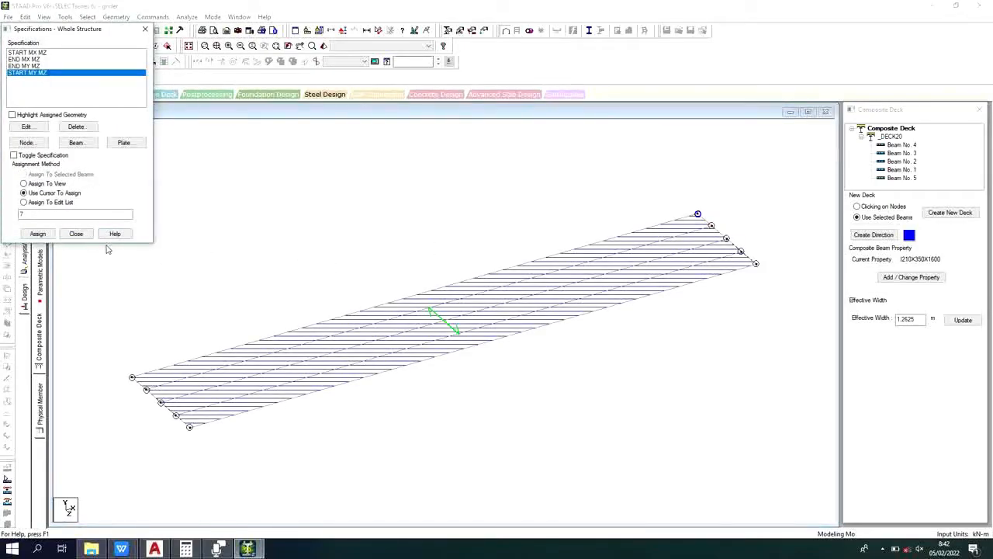
click(76, 234)
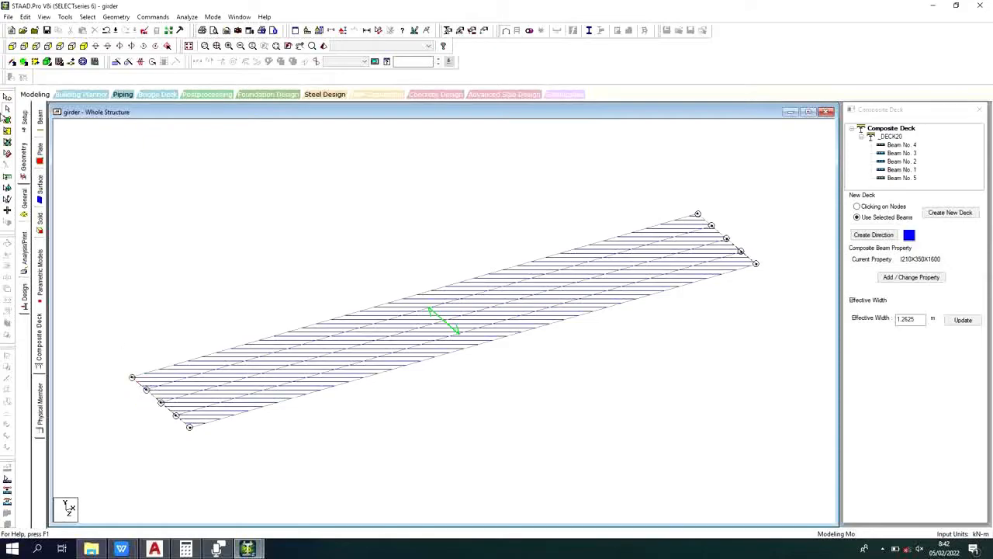
Step: Create a pinned support with the outer corner node at the near end of the deck selected, and save the model
click(7, 98)
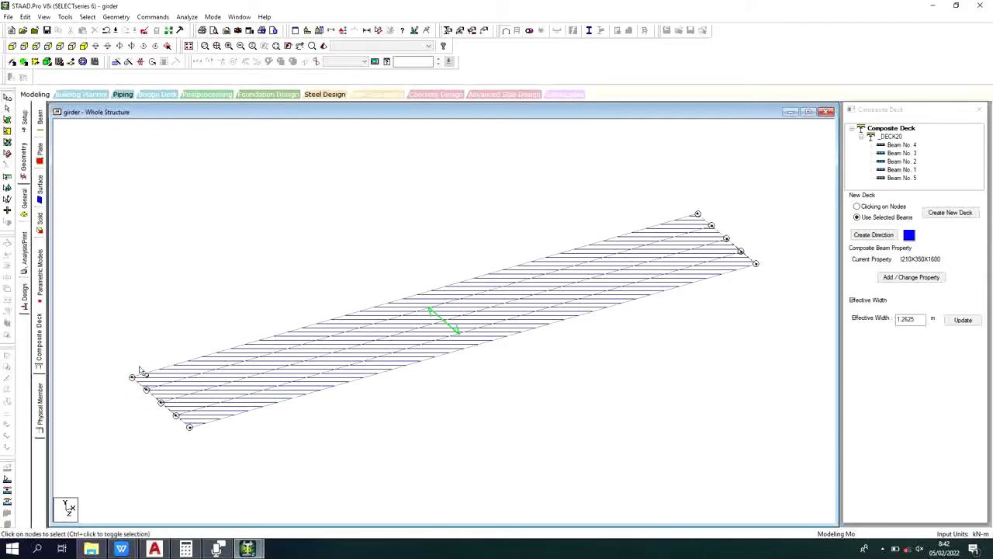
click(143, 18)
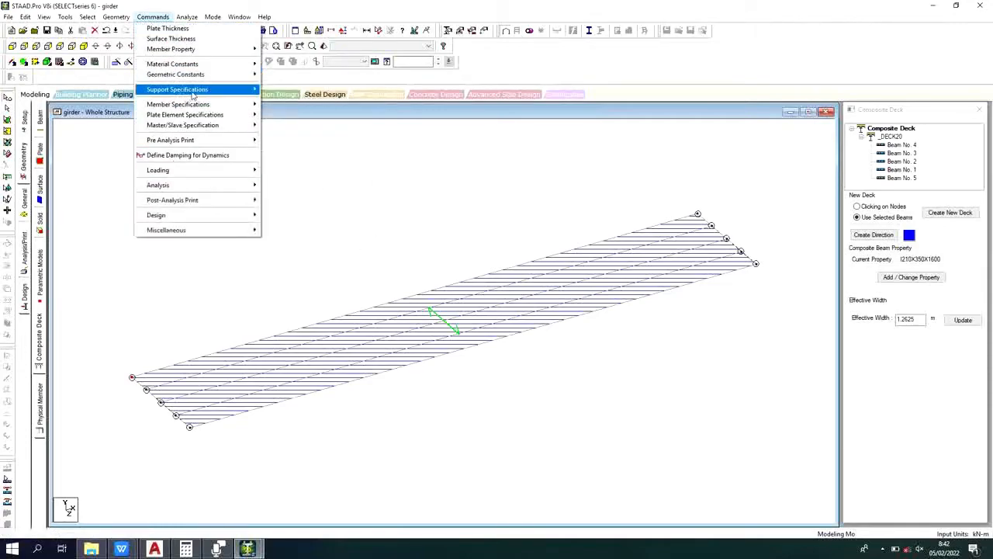
mouse_move(193, 104)
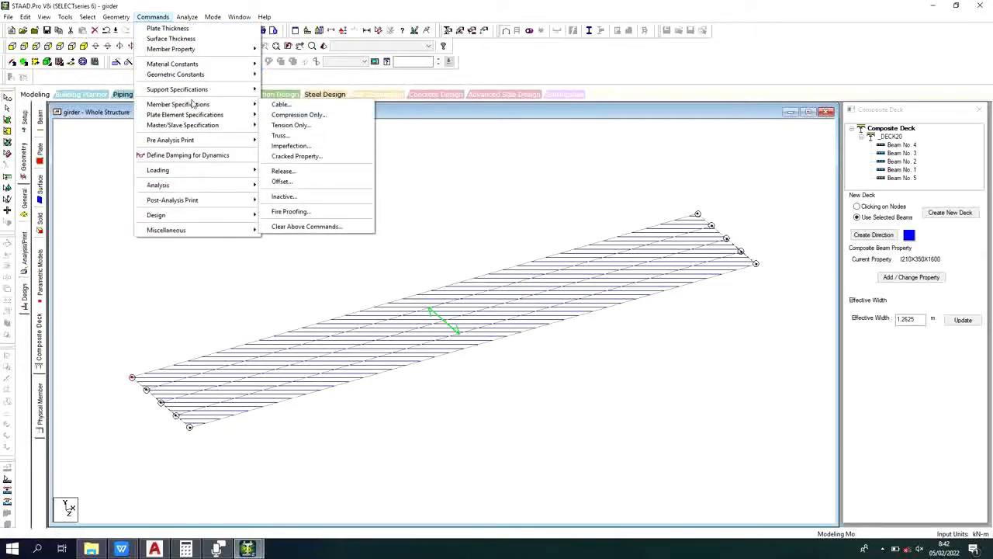
click(282, 91)
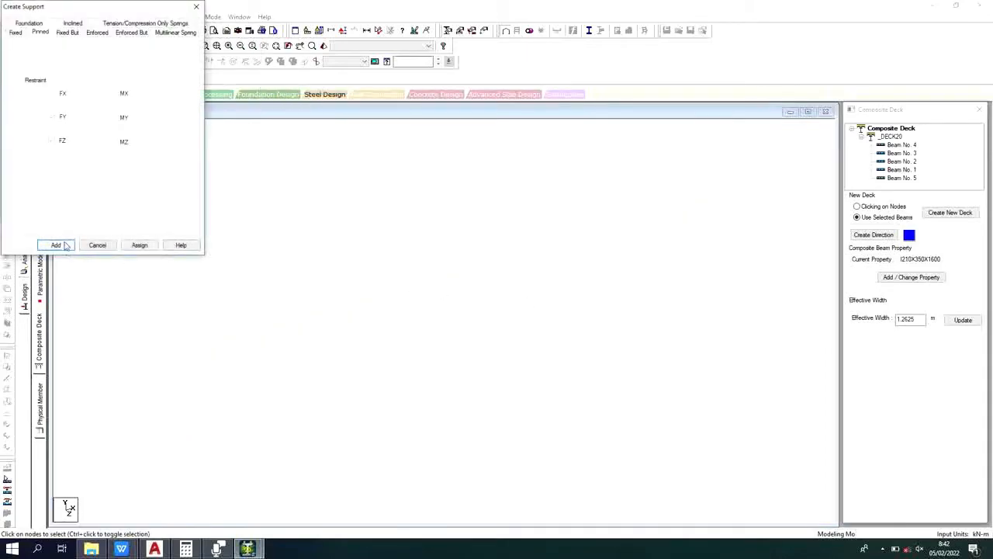
click(63, 247)
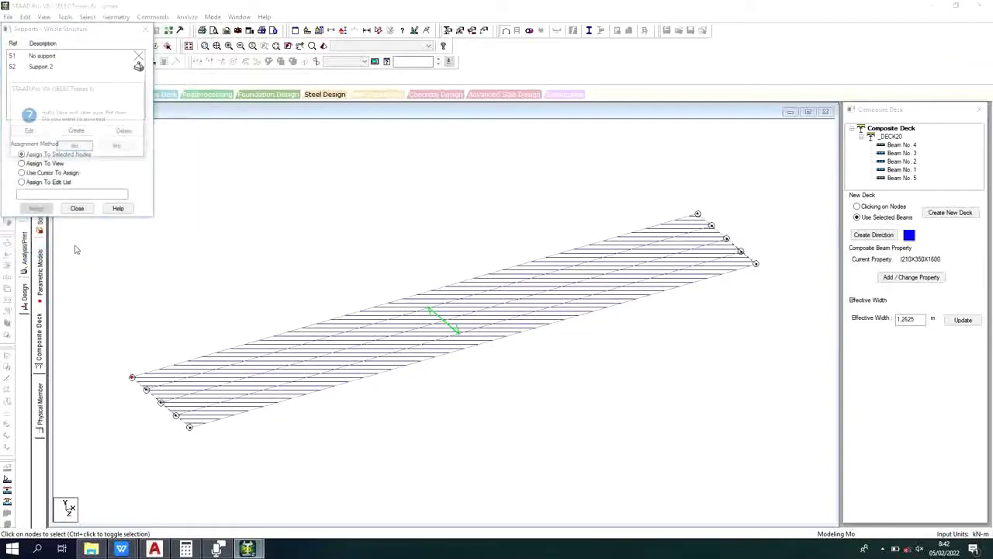
click(77, 148)
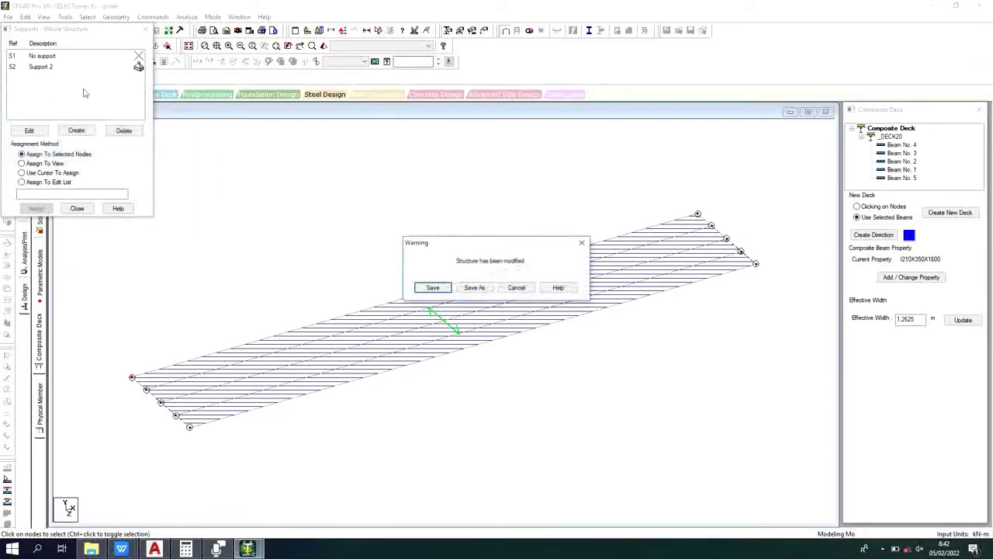
click(444, 290)
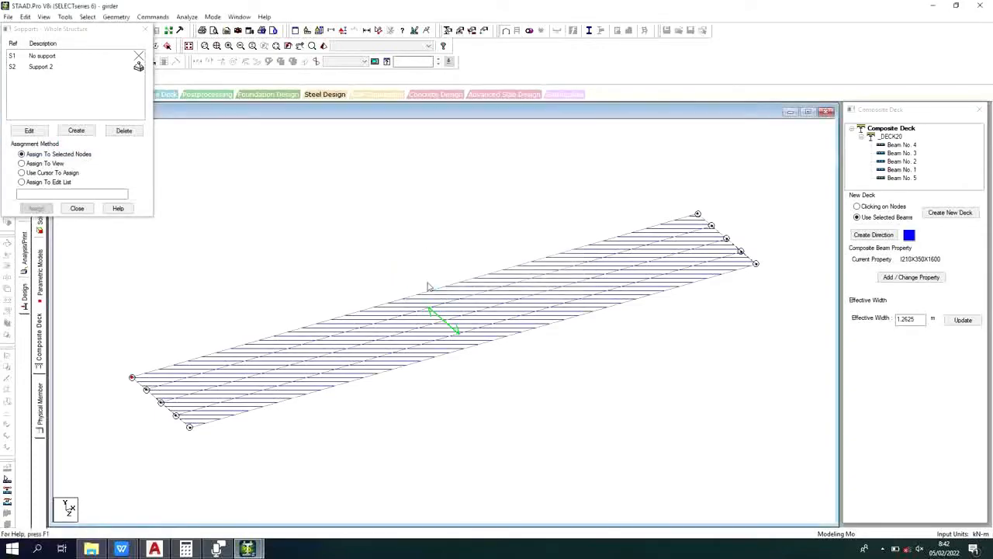
Step: Assign the pinned support to node 1, the outer corner node at the near end of the deck
click(37, 68)
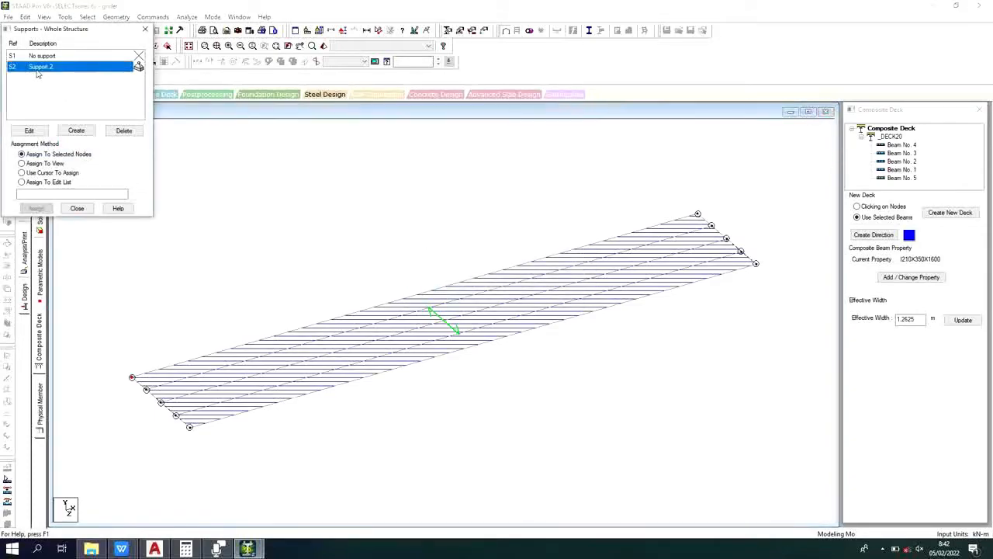
click(124, 360)
drag(115, 351, 145, 353)
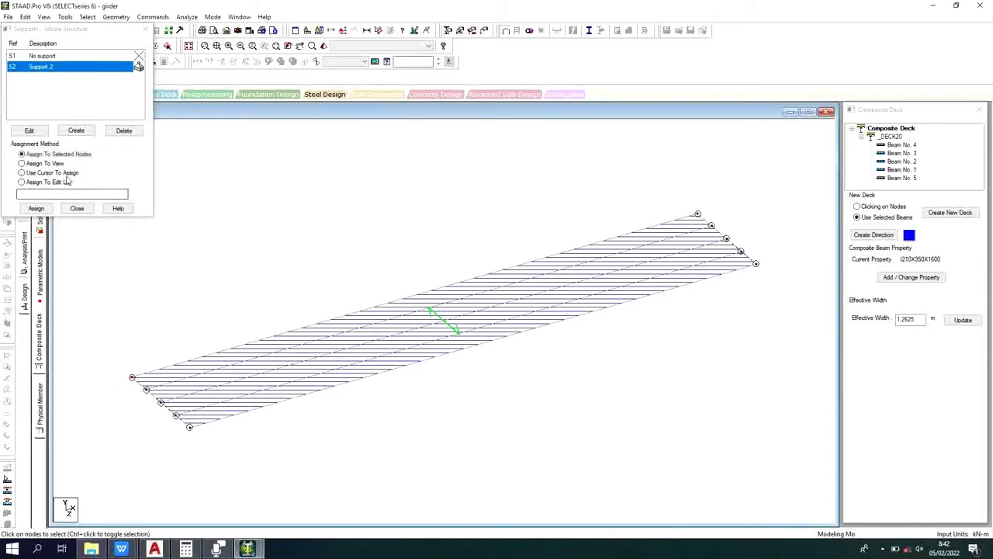
click(36, 208)
click(123, 147)
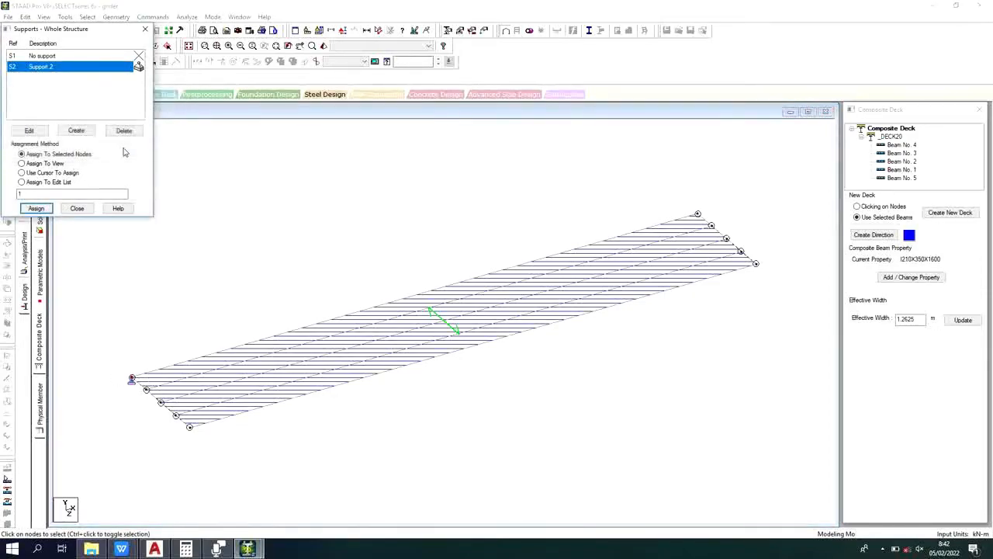
click(78, 208)
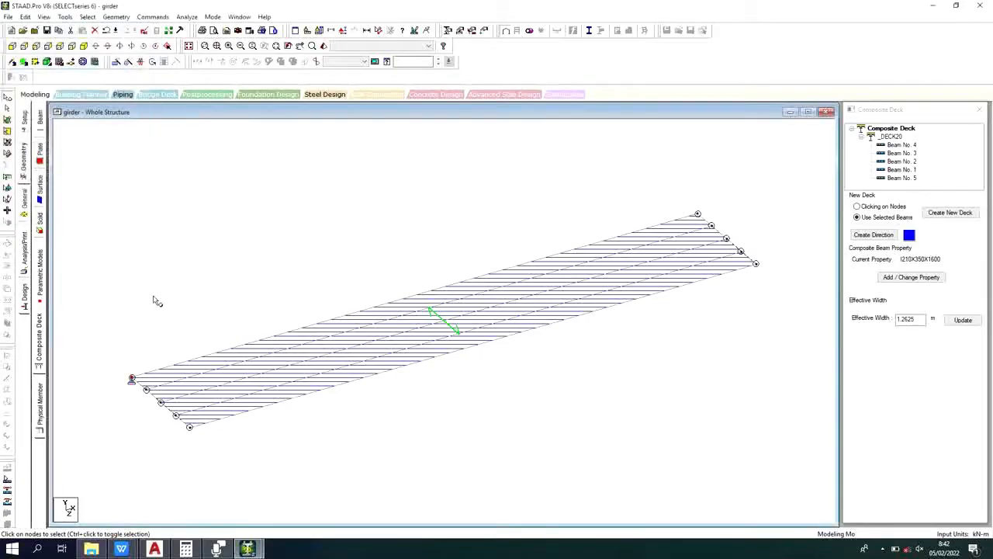
Step: Select the four remaining unsupported nodes at the near end of the deck
click(146, 390)
ctrl+click(161, 404)
ctrl+click(176, 416)
ctrl+click(190, 427)
click(144, 18)
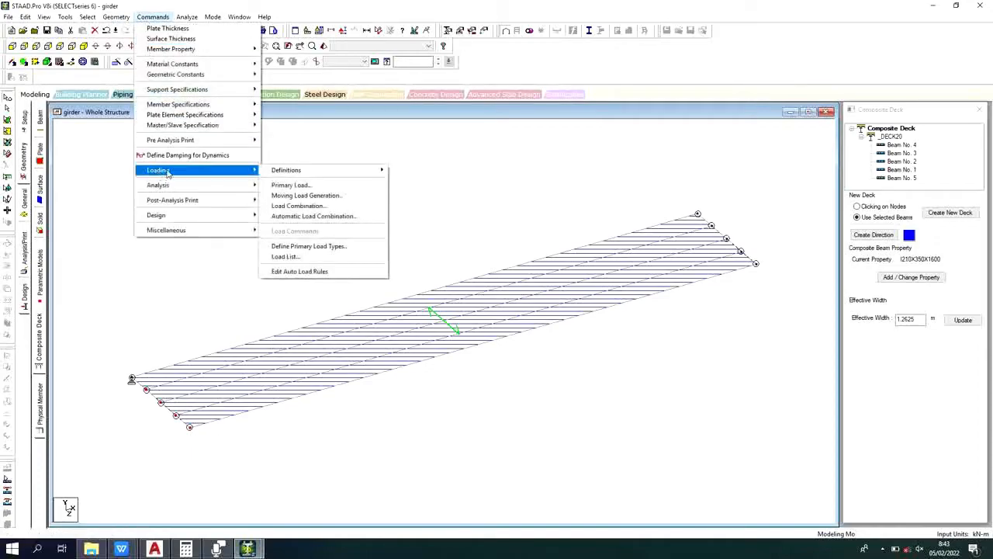
mouse_move(189, 172)
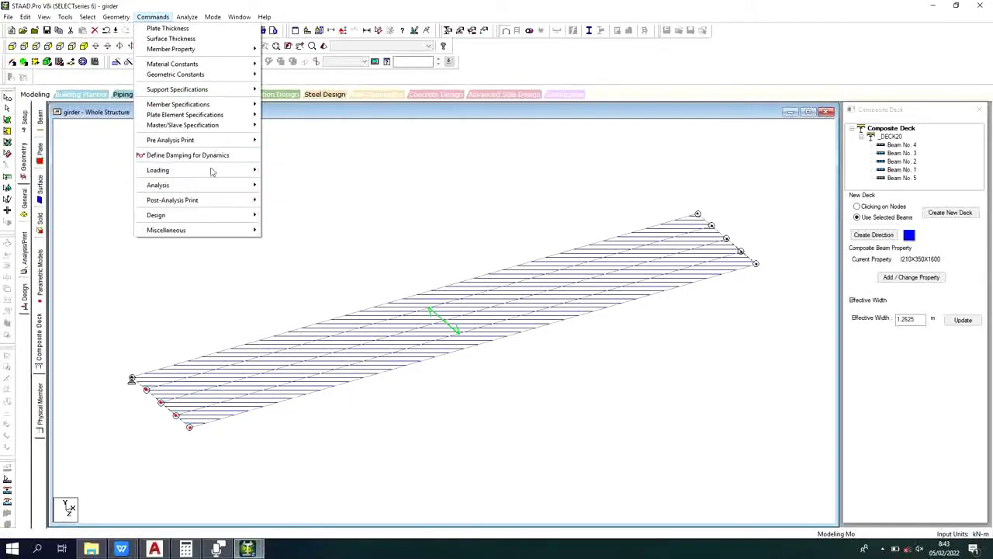
mouse_move(211, 116)
mouse_move(225, 89)
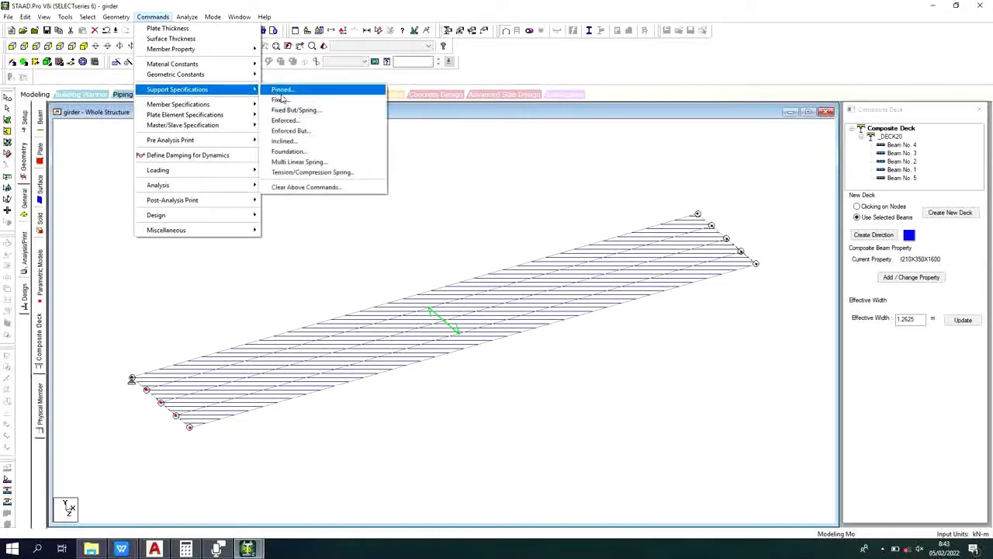
click(284, 102)
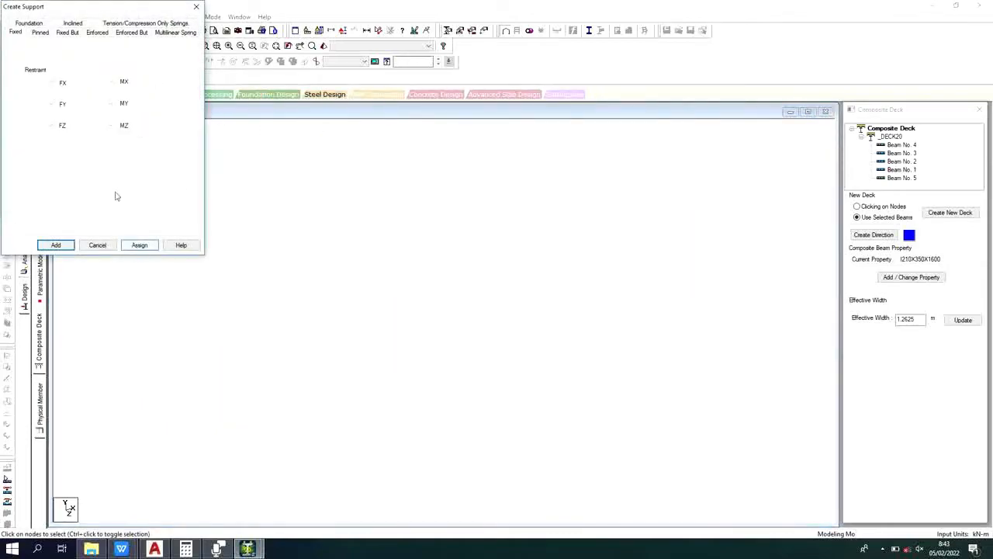
click(66, 33)
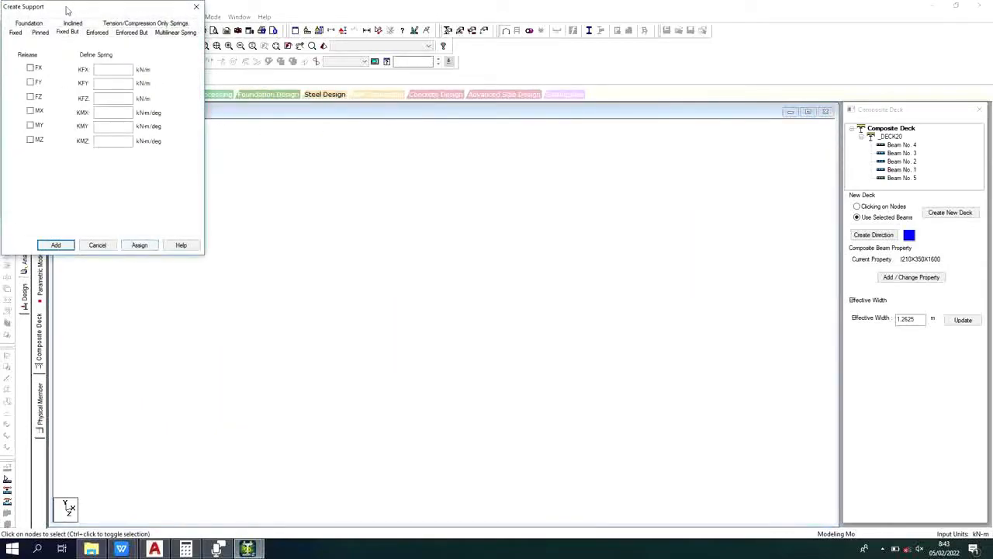
drag(67, 9, 466, 49)
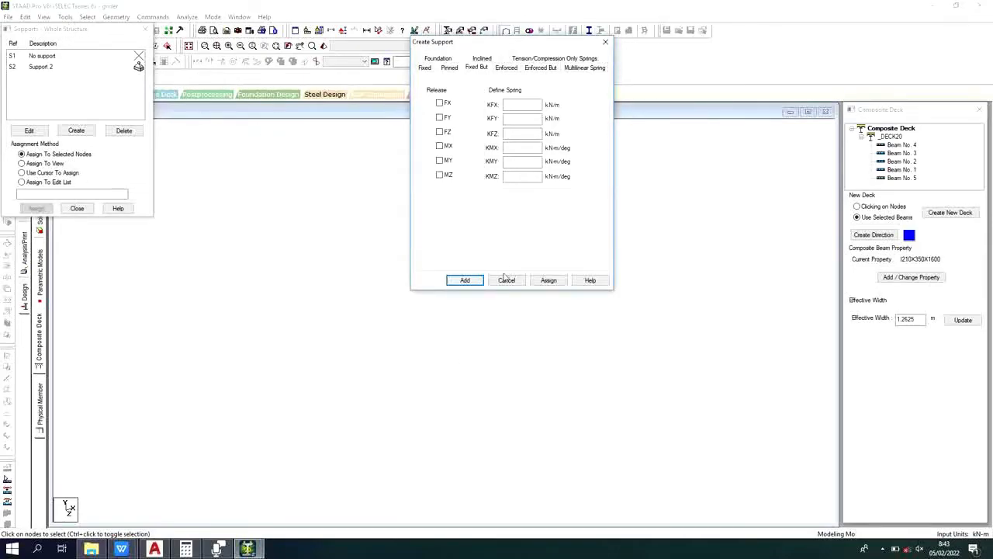
click(530, 281)
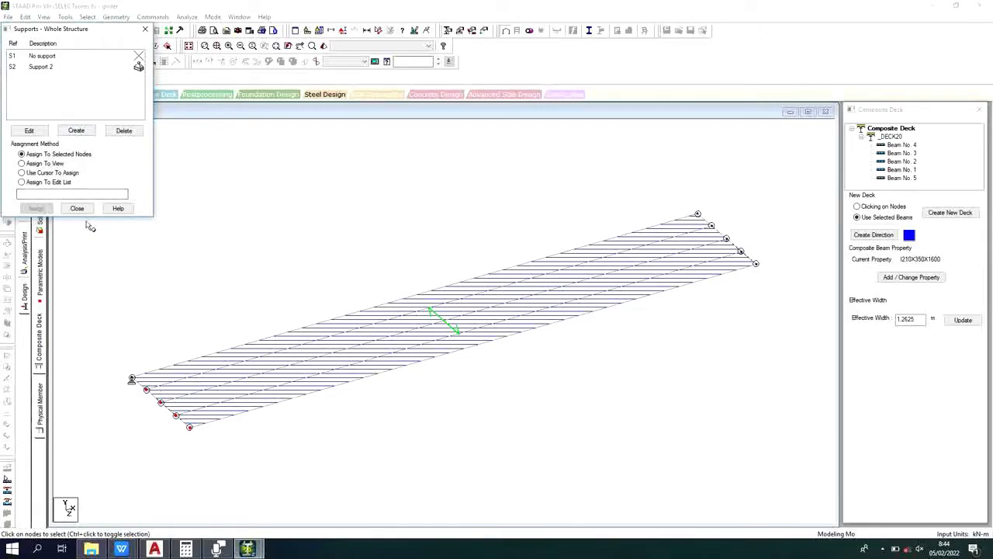
click(163, 16)
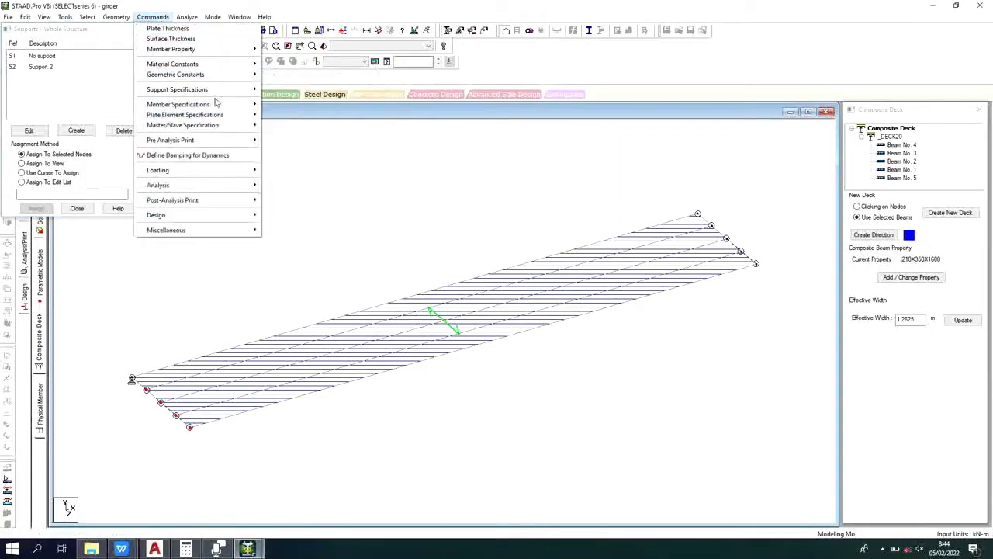
mouse_move(241, 104)
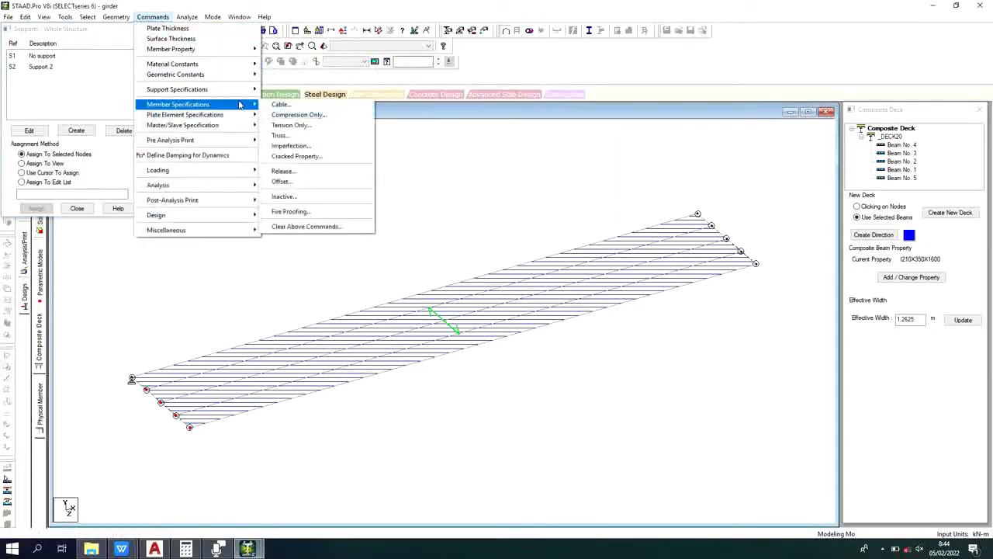
click(317, 171)
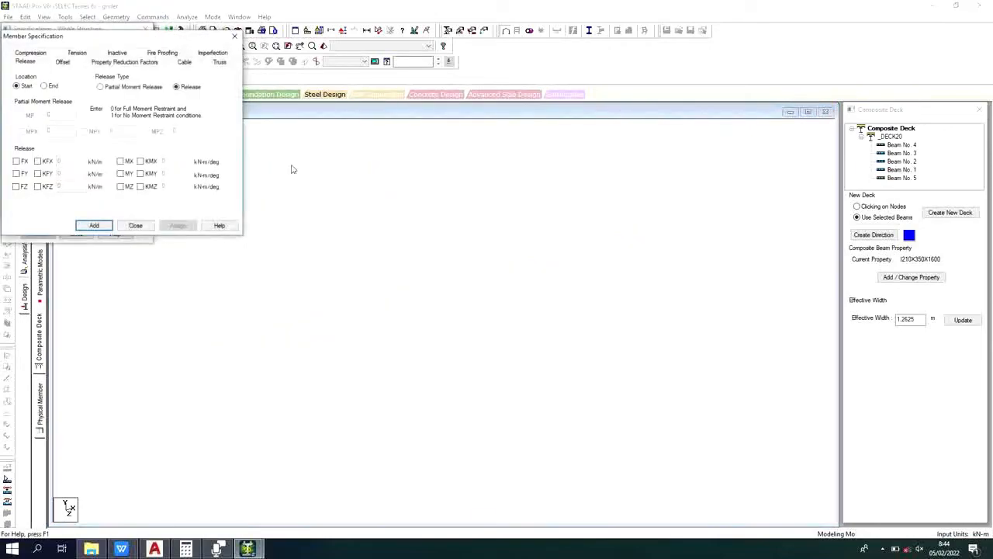
click(135, 225)
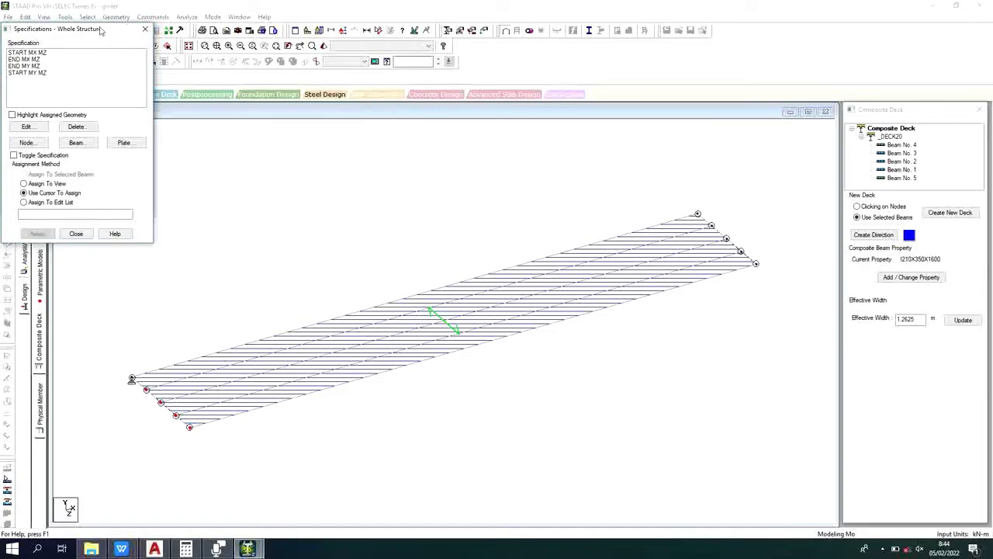
Step: Create a Fixed But support with FZ, MX, MY and MZ released
click(153, 16)
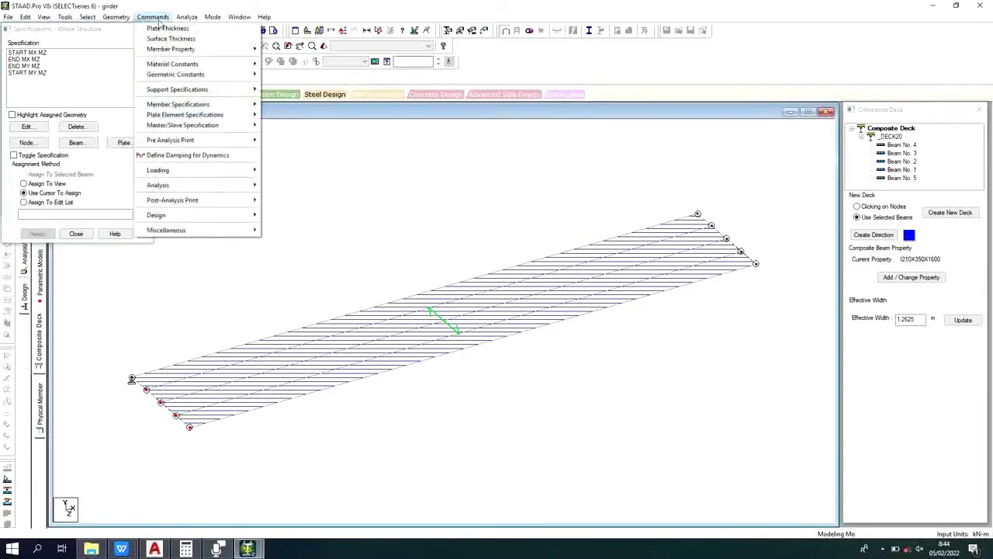
mouse_move(222, 90)
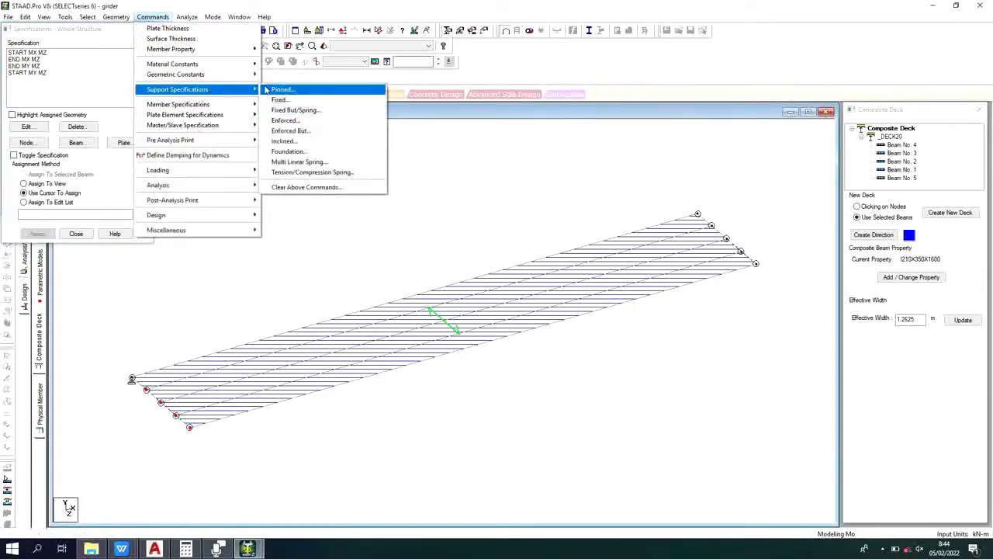
click(296, 113)
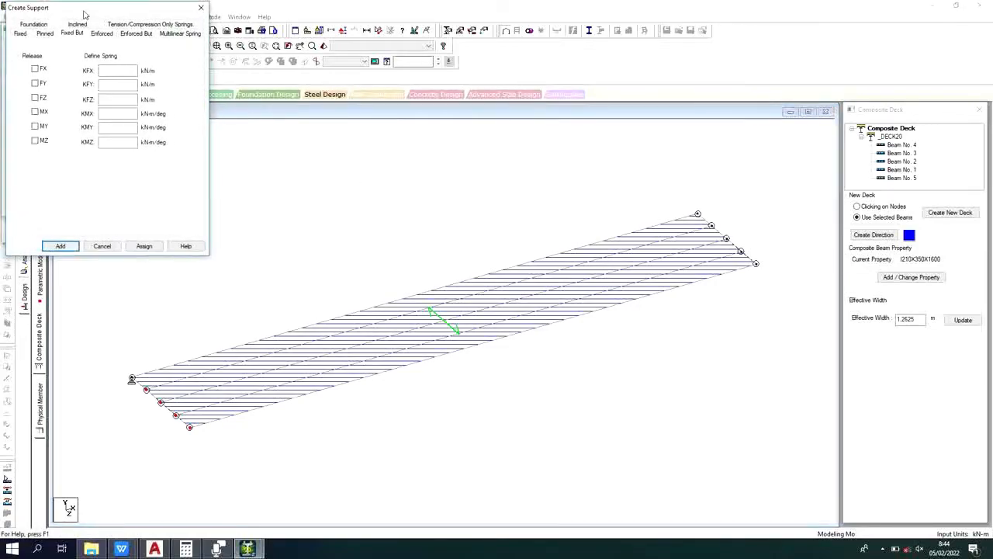
drag(86, 12, 582, 90)
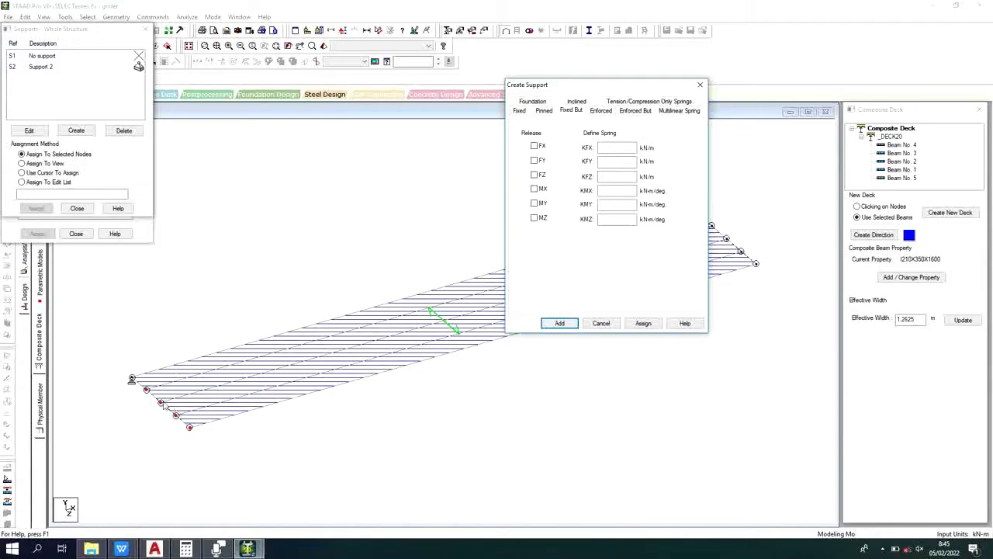
click(535, 175)
click(534, 219)
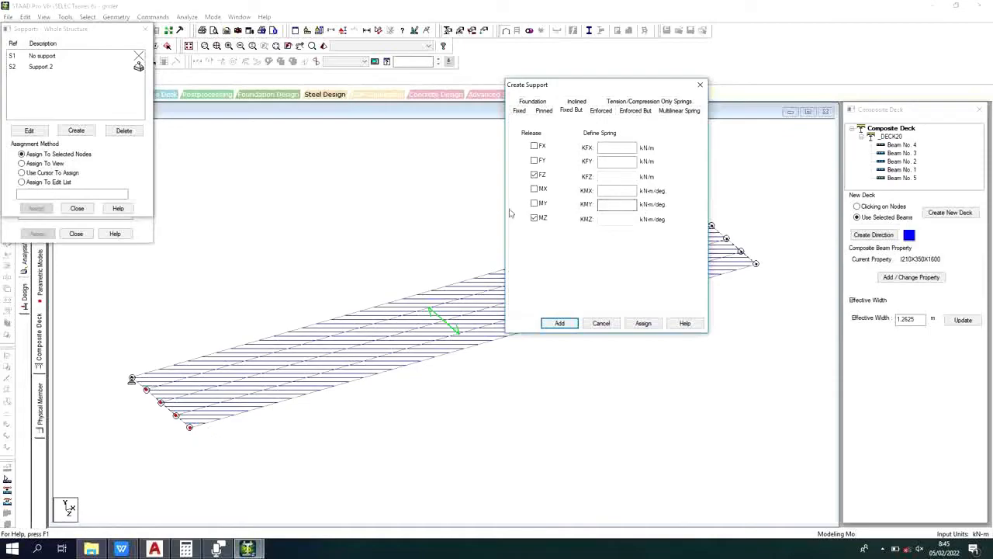
click(535, 204)
click(534, 189)
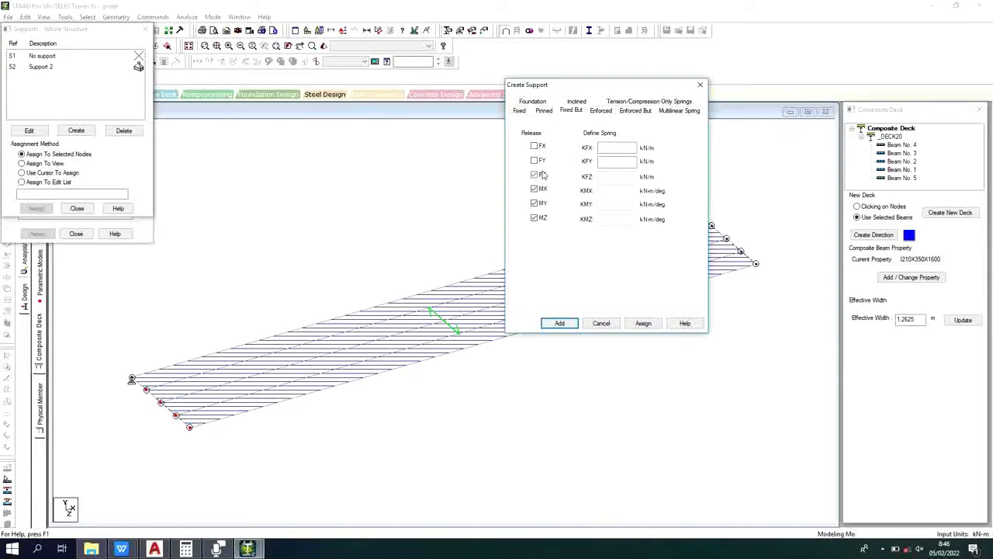
click(560, 323)
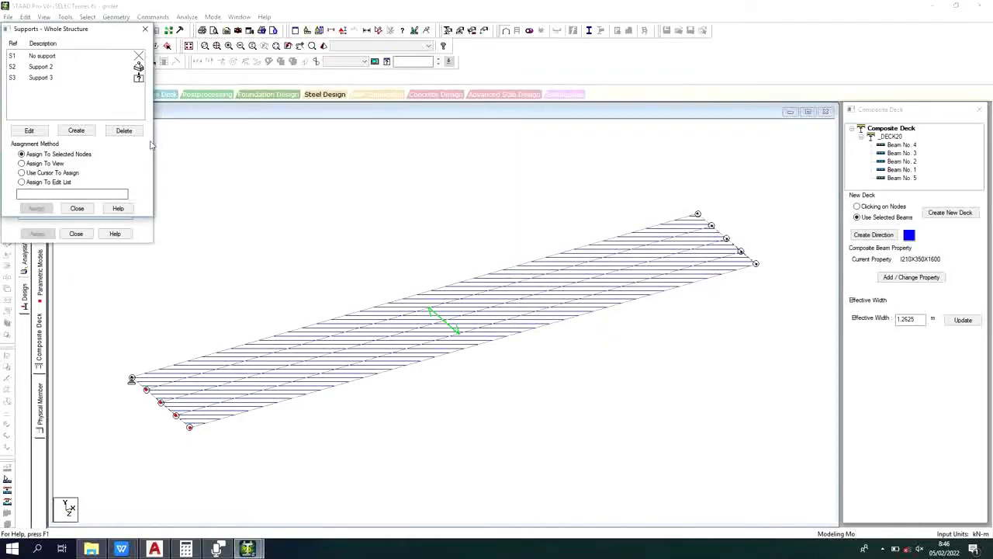
Step: Assign the support released in FZ, MX, MY and MZ to nodes 3, 5, 7 and 9 at the near end of the deck
click(38, 77)
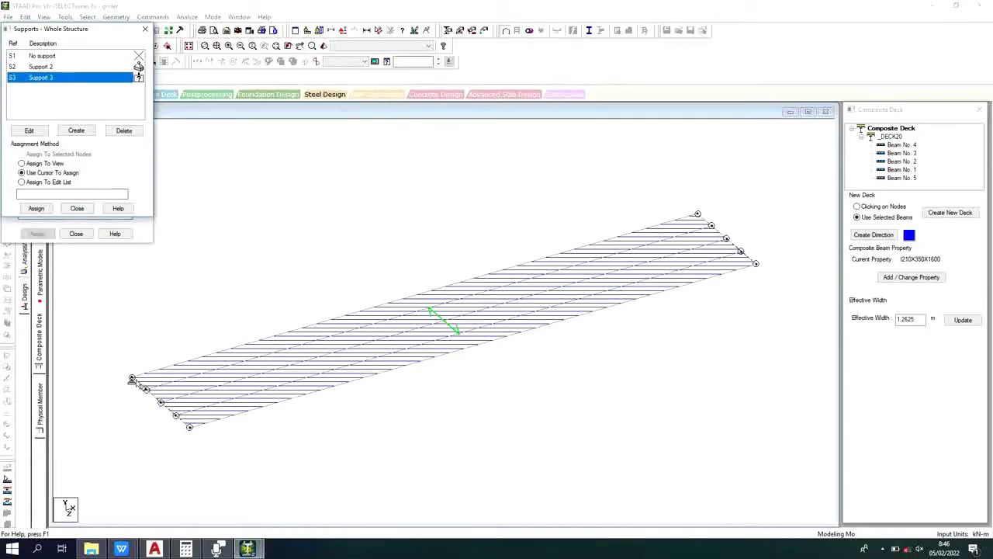
click(109, 392)
drag(104, 384, 219, 455)
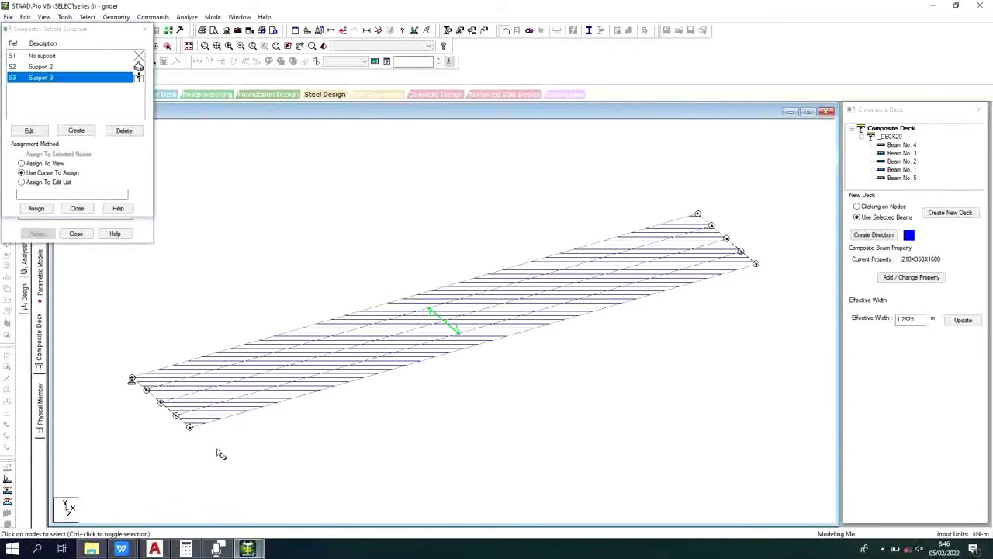
click(36, 208)
click(117, 148)
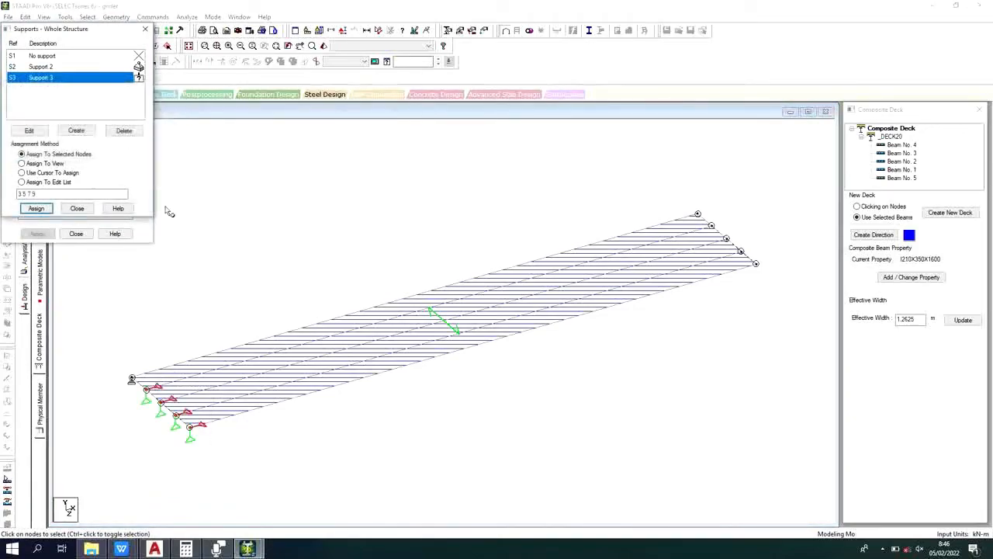
click(73, 210)
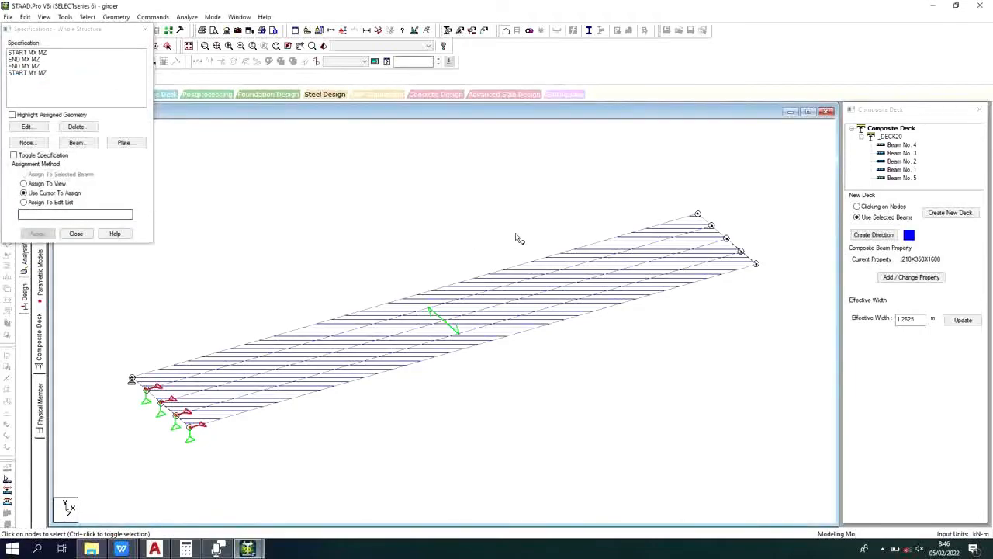
click(76, 234)
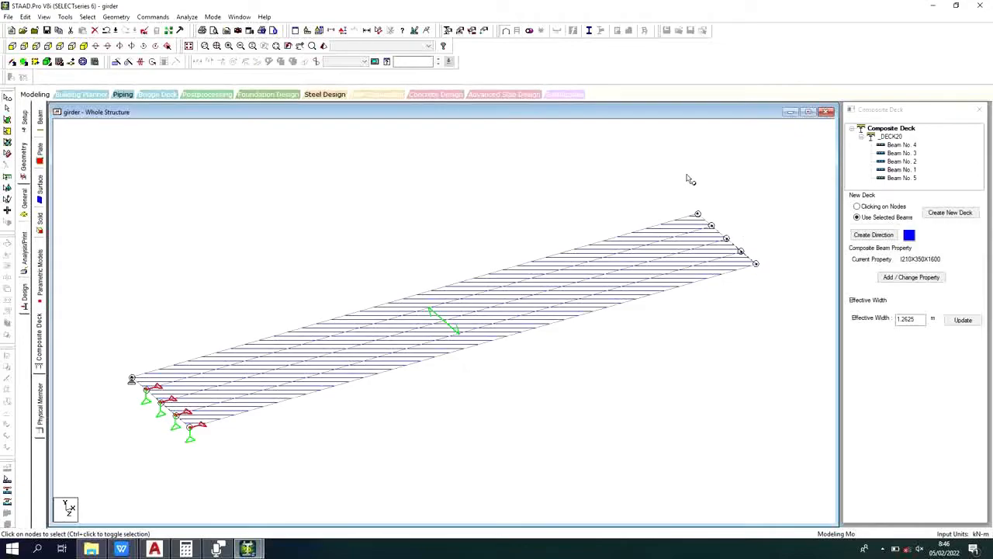
Step: Select the far-end corner node diagonally opposite the pinned support and create a Fixed But support releasing FX, MX, MY and MZ
click(757, 264)
click(149, 17)
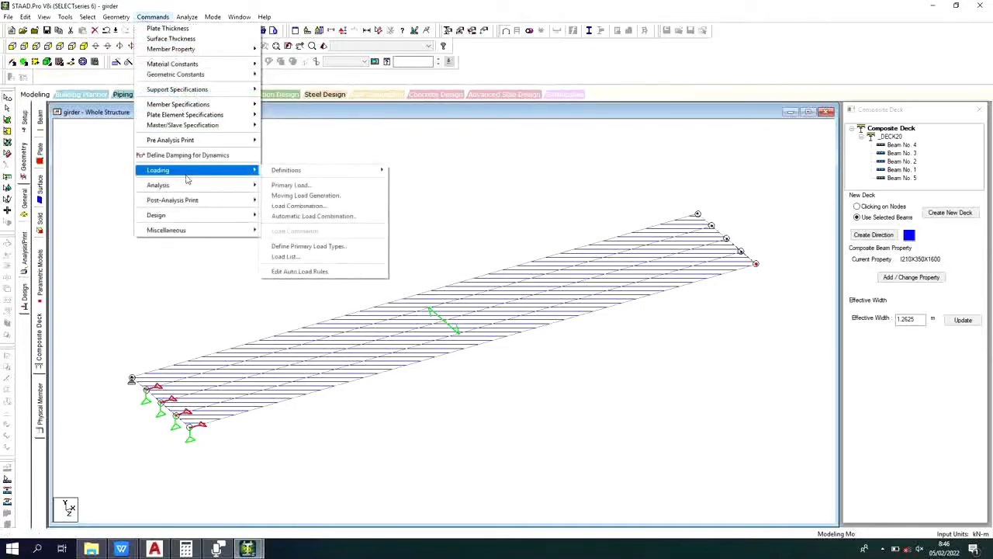
mouse_move(221, 108)
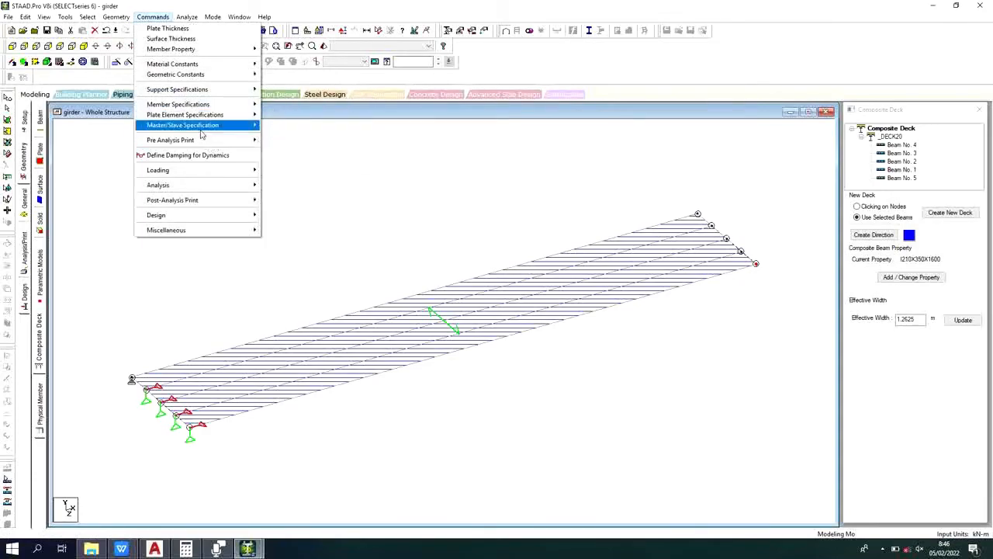
mouse_move(194, 91)
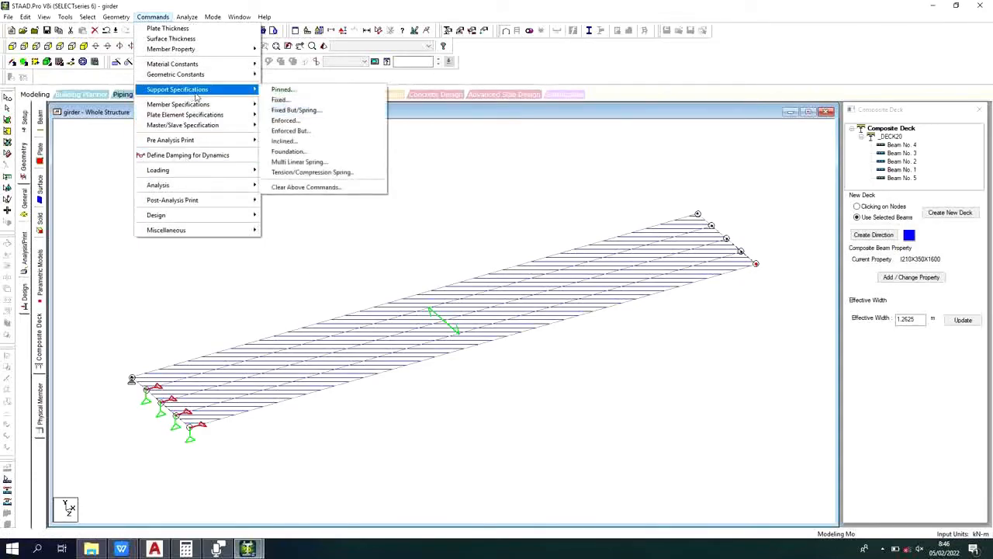
click(299, 109)
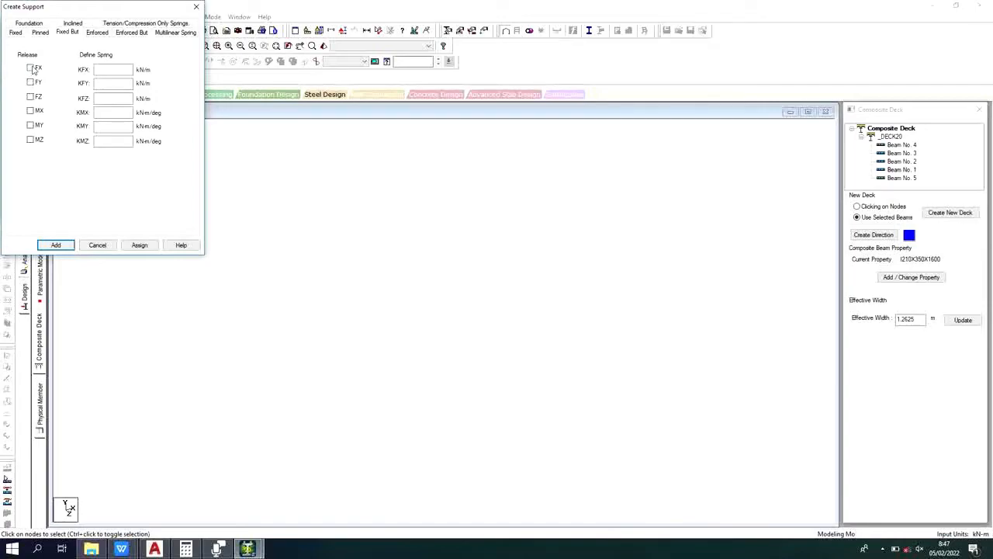
click(33, 69)
click(31, 112)
click(30, 125)
click(31, 140)
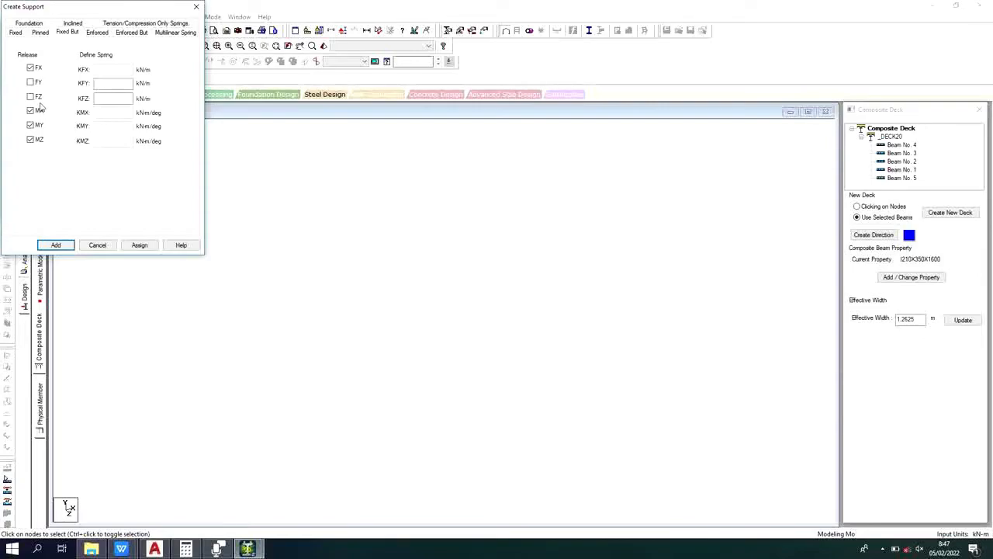
click(56, 245)
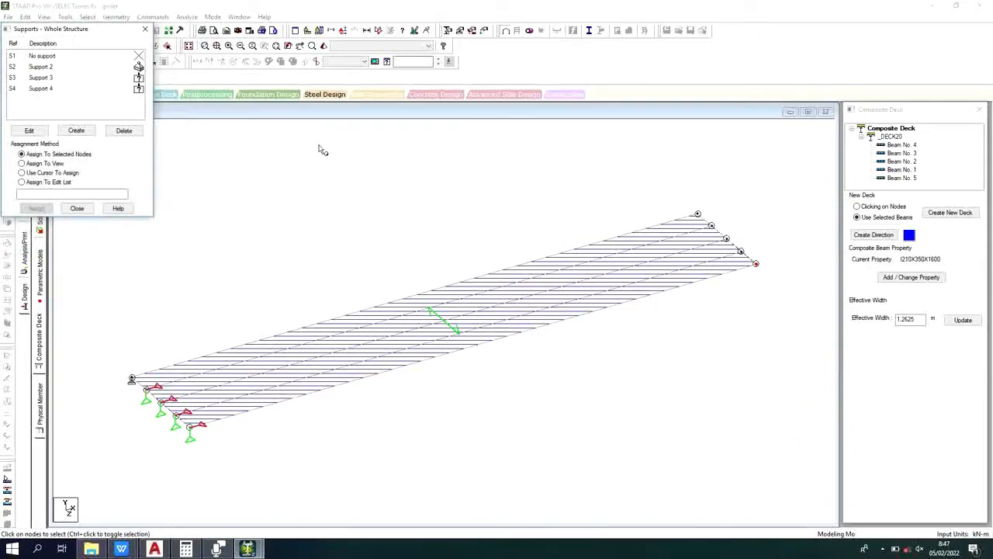
Step: Assign the support released in FX, MX, MY and MZ to node 10, the selected corner node at the far end
click(39, 89)
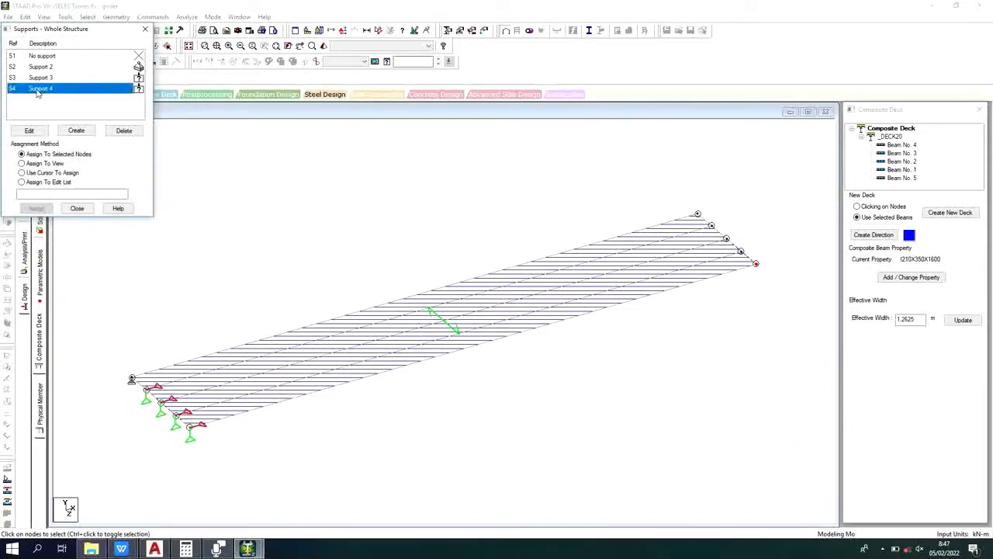
click(22, 172)
click(757, 265)
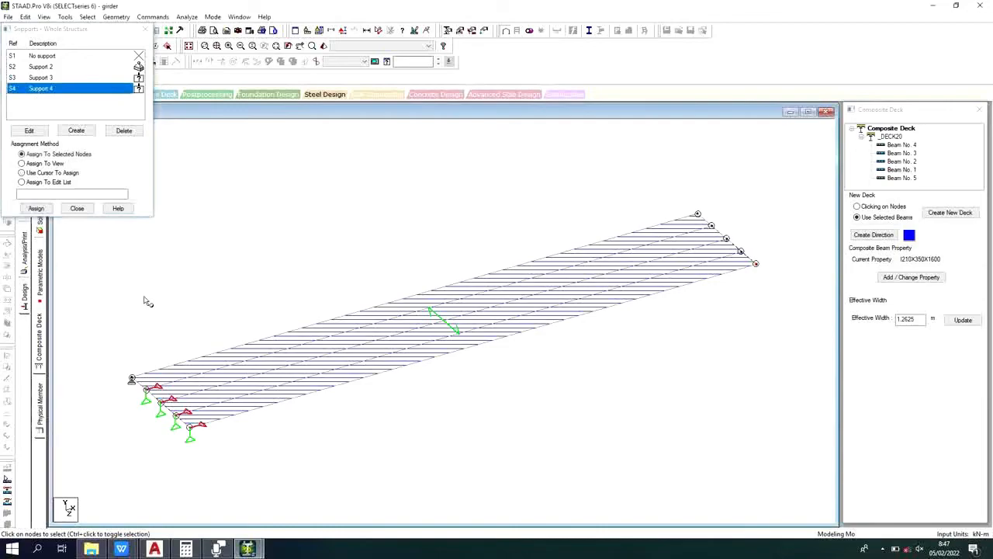
click(35, 208)
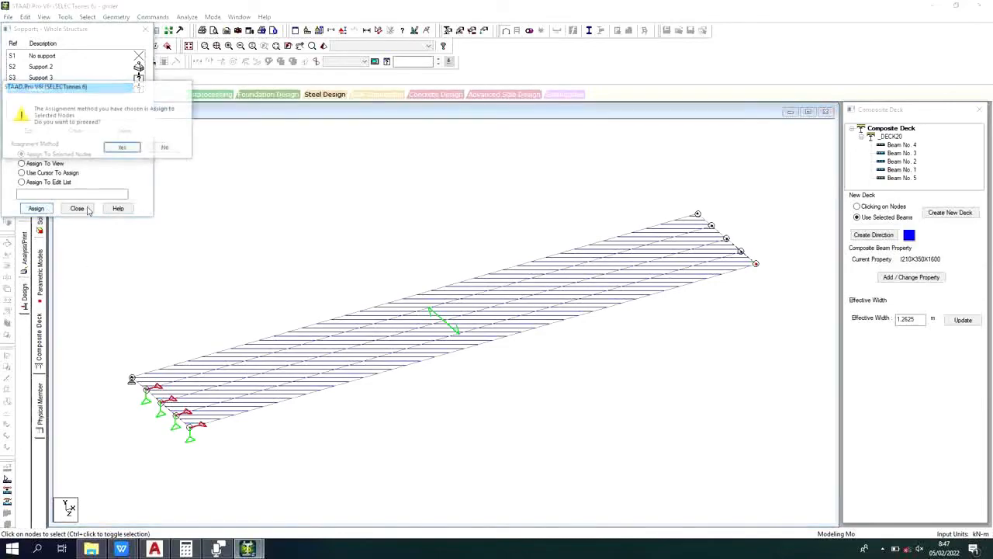
click(117, 148)
click(115, 148)
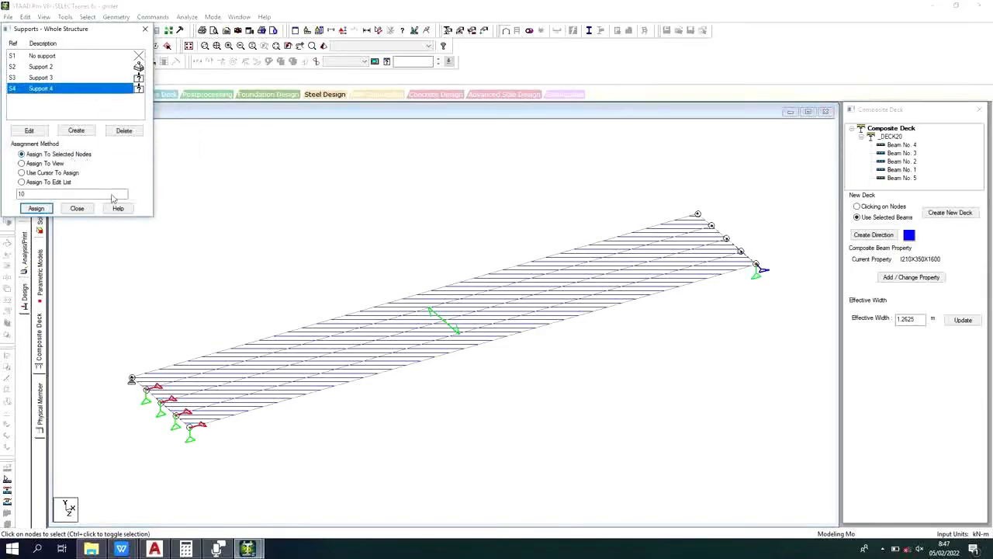
click(77, 208)
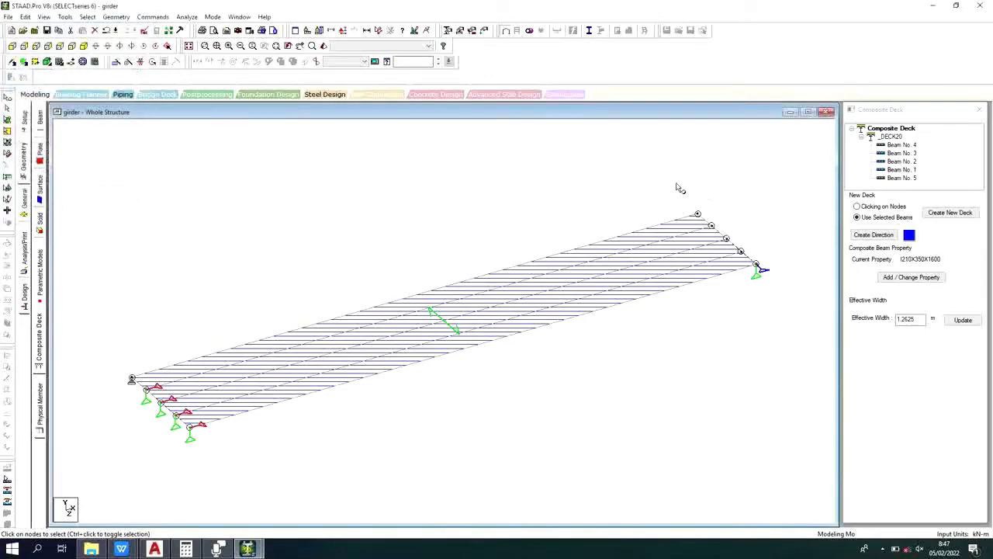
Step: Select the four remaining unsupported nodes at the far end and create a Fixed But support releasing FX, FZ, MX, MY and MZ
drag(677, 183, 750, 256)
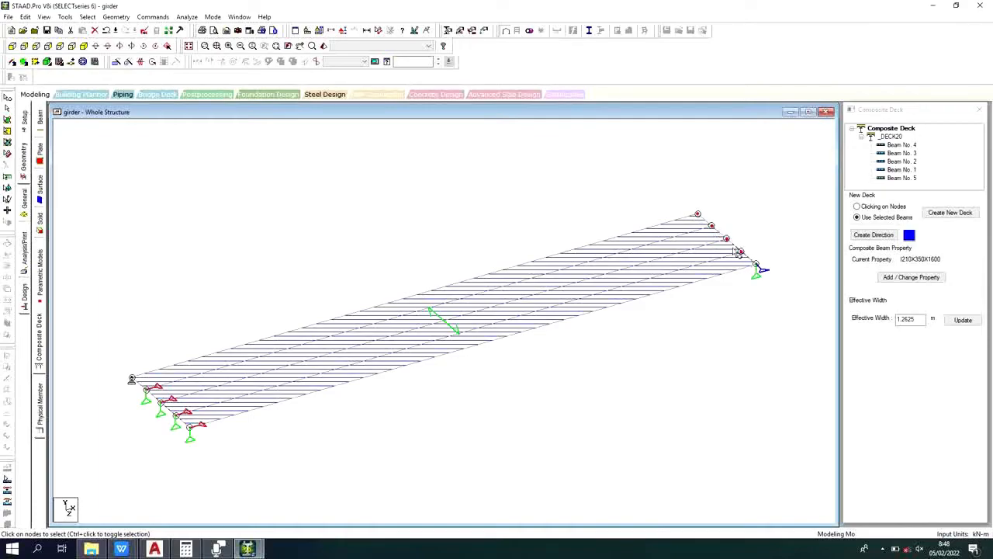
ctrl+click(697, 213)
click(153, 17)
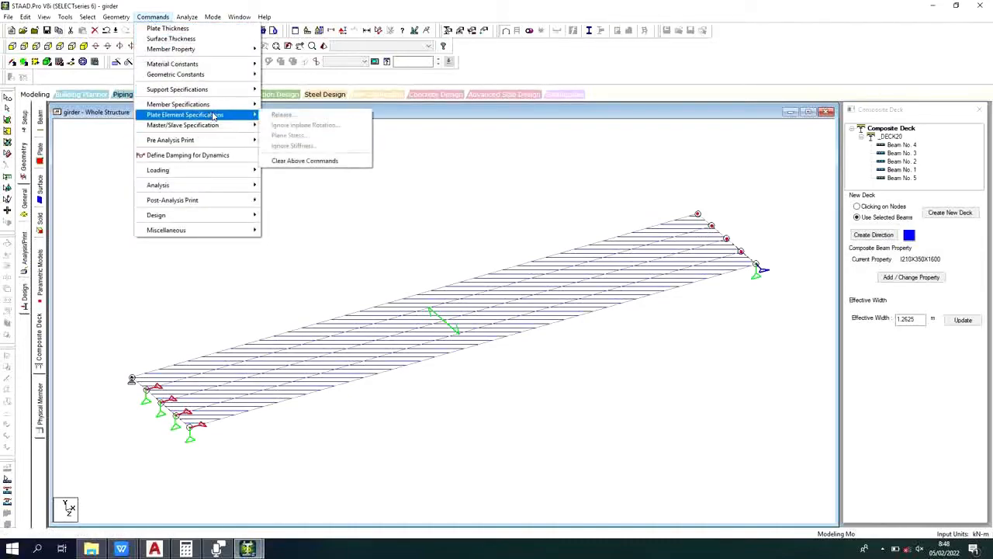
mouse_move(215, 111)
mouse_move(218, 91)
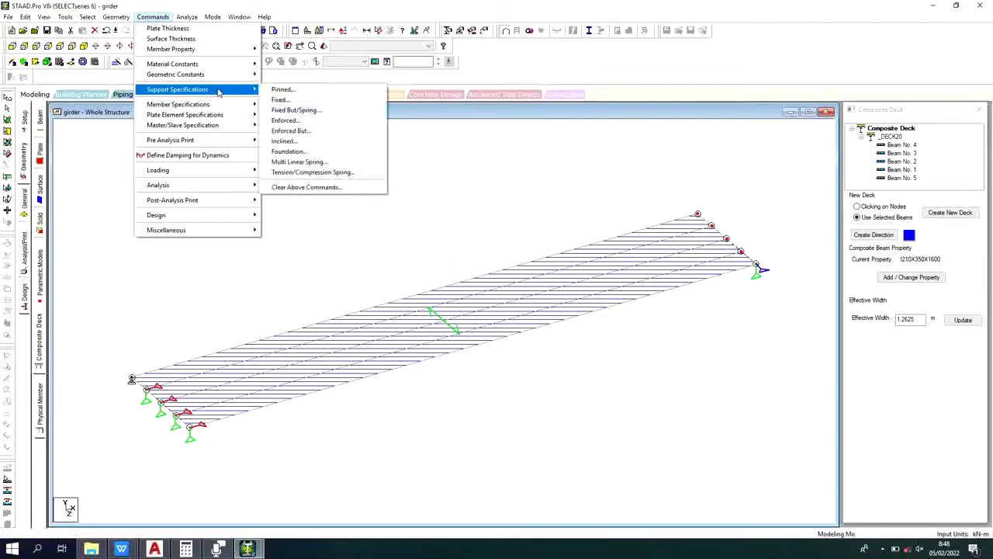
click(310, 109)
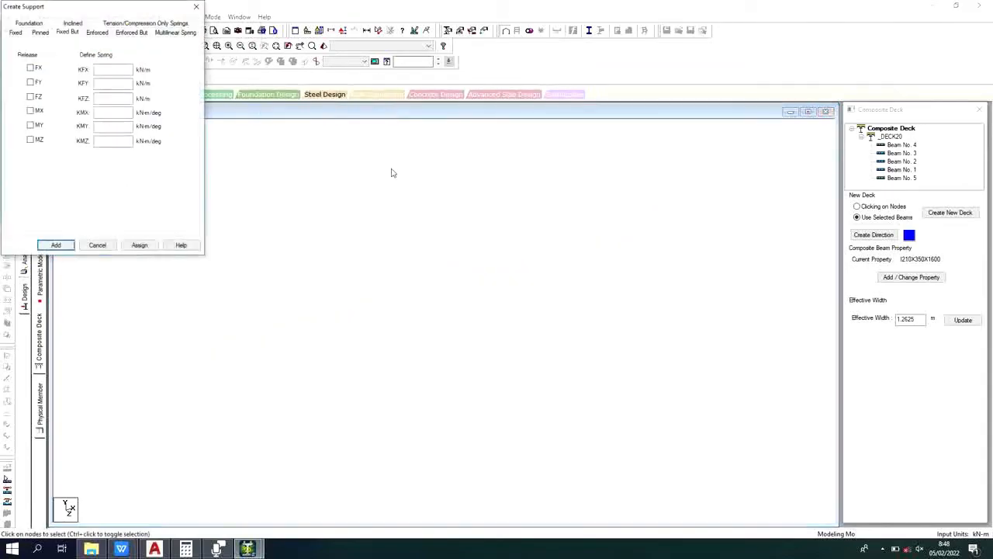
drag(16, 13, 322, 87)
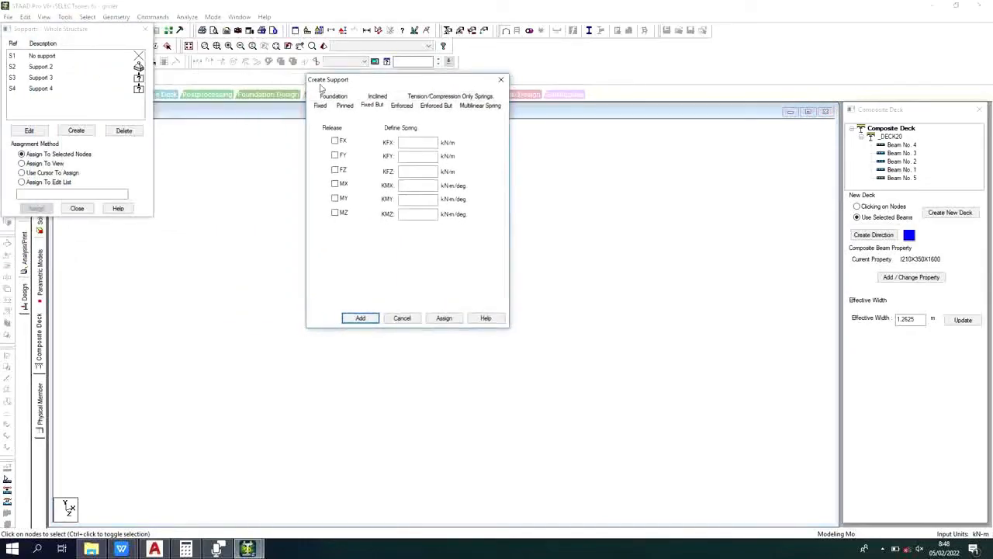
click(337, 184)
click(337, 199)
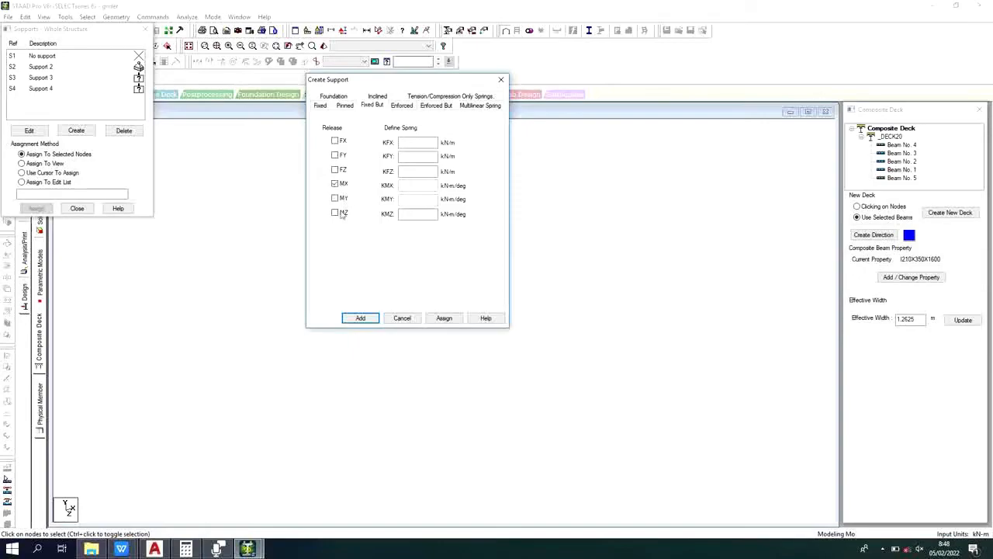
click(337, 213)
click(336, 170)
click(343, 141)
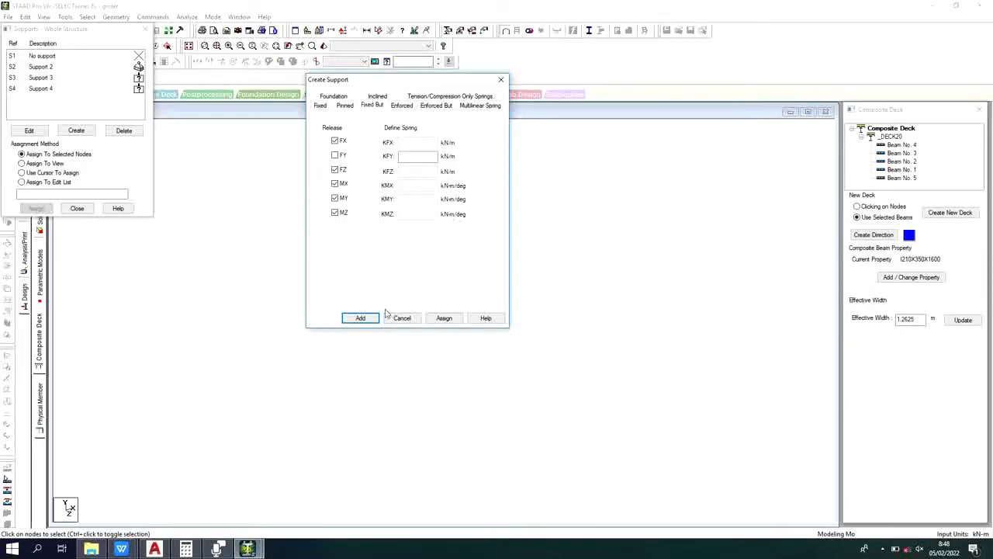
click(360, 319)
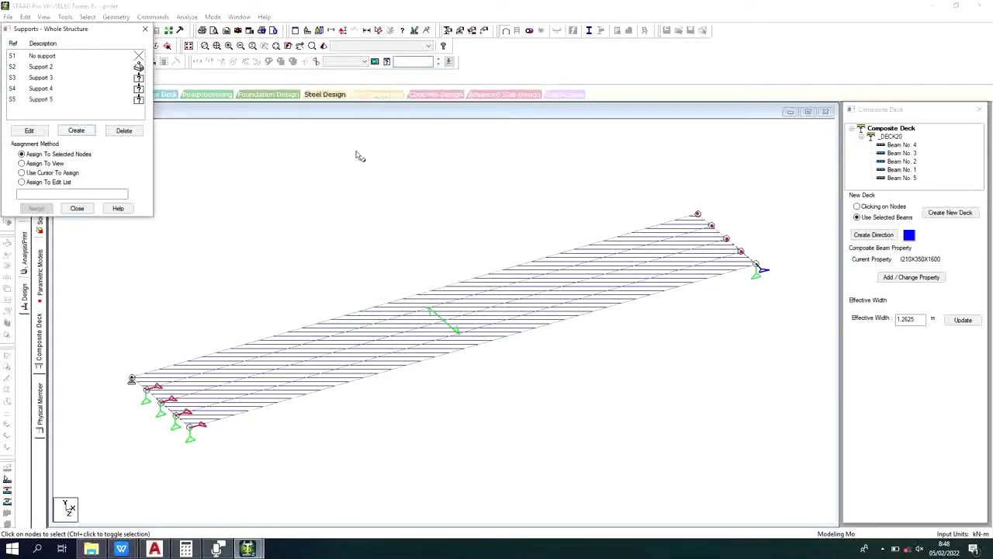
Step: Assign the support released in FX, FZ, MX, MY and MZ to nodes 2, 4, 6 and 8 at the far end
click(33, 99)
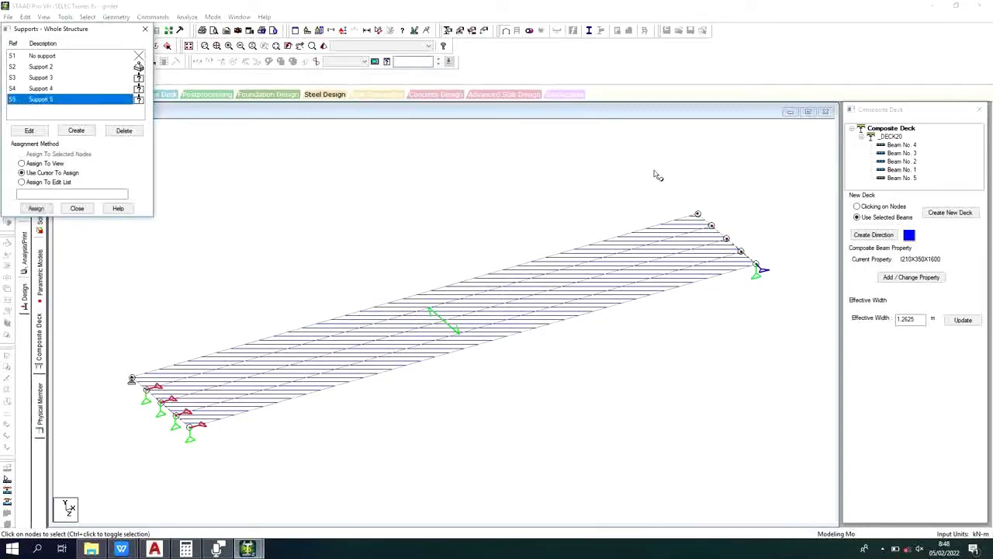
drag(655, 169, 750, 255)
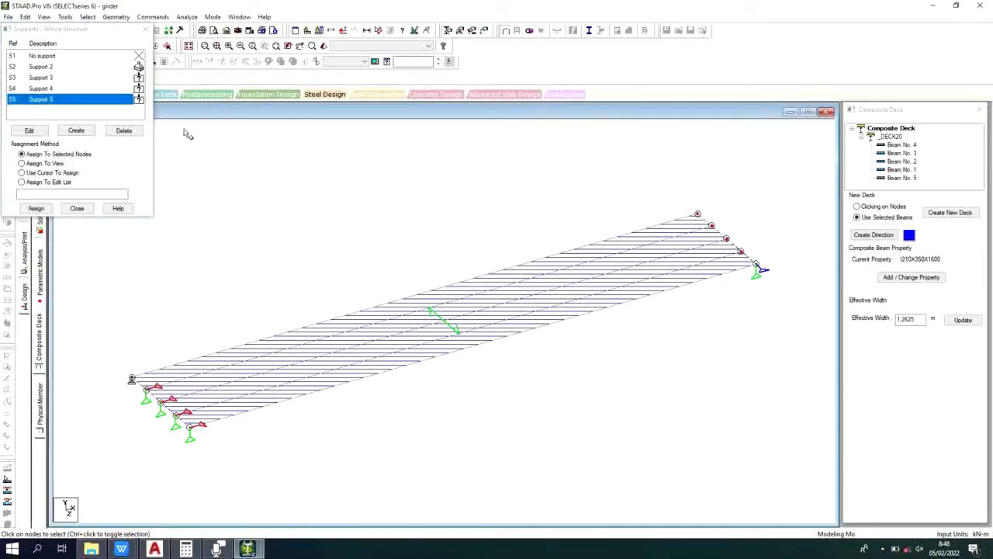
click(38, 208)
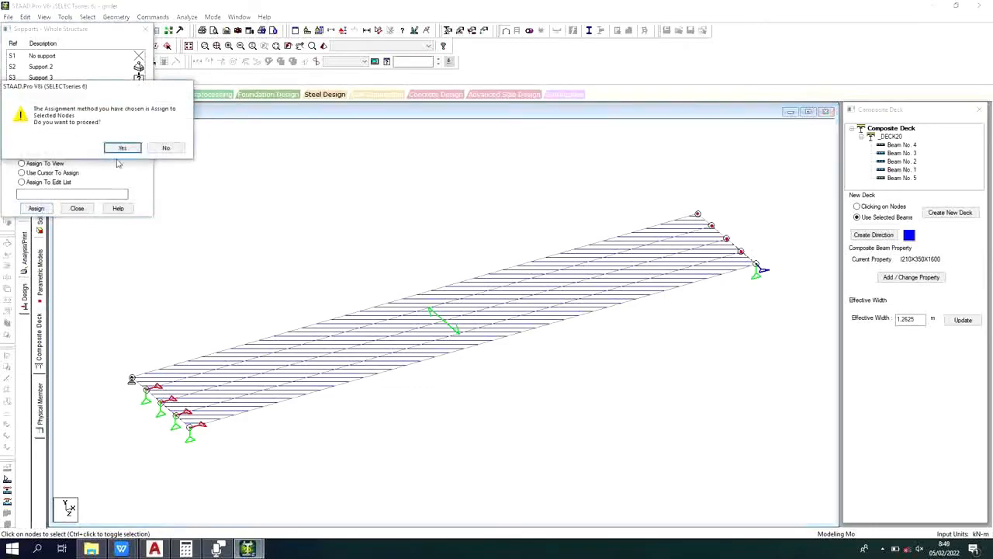
click(124, 147)
click(78, 208)
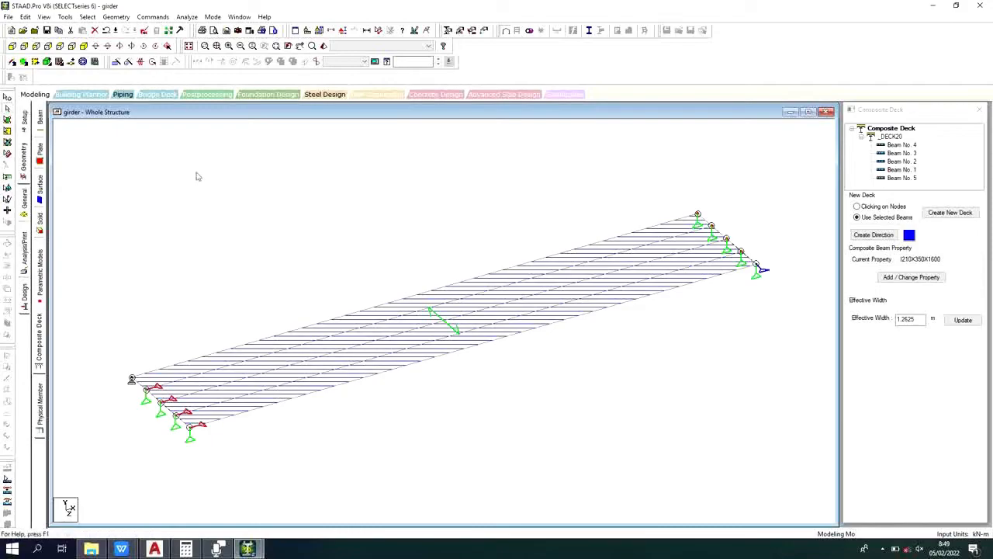
Step: Inspect the composite, section and geometry properties of beam 1, the outer girder running from the pinned support
double_click(458, 287)
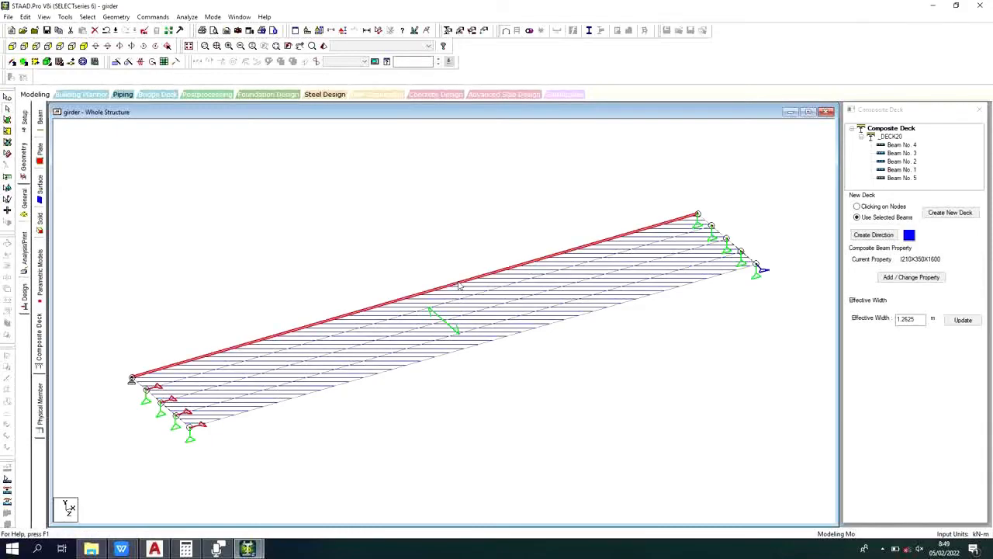
click(483, 178)
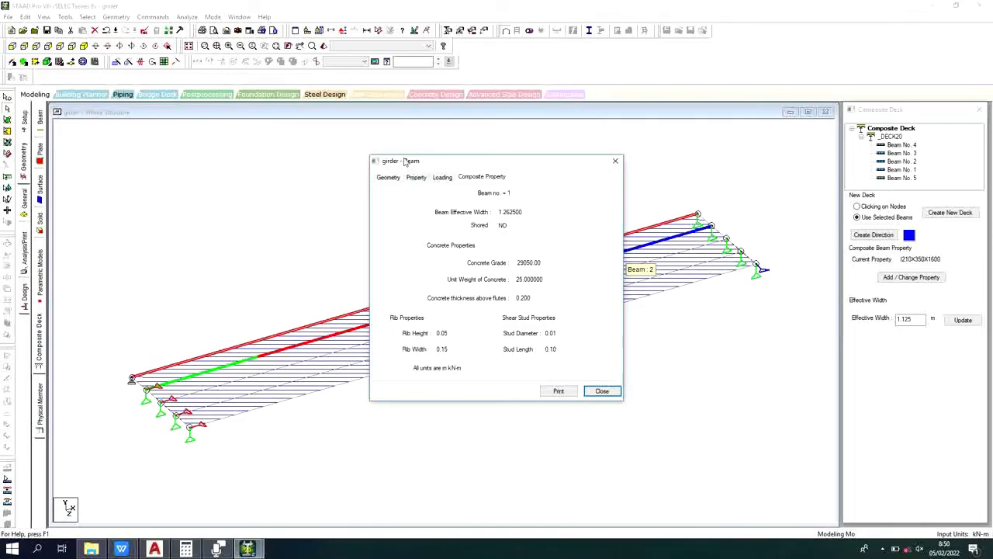
drag(402, 162, 576, 207)
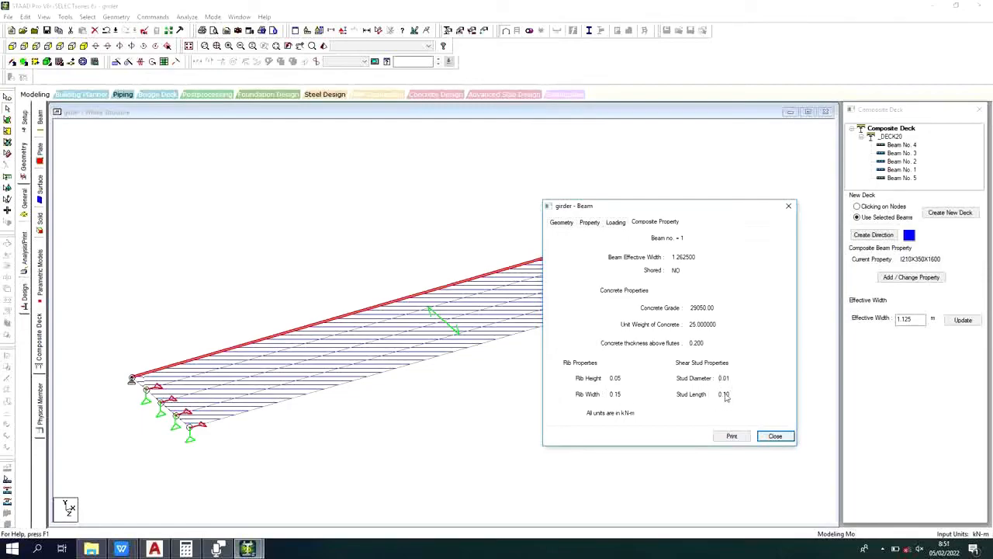
click(614, 224)
click(590, 223)
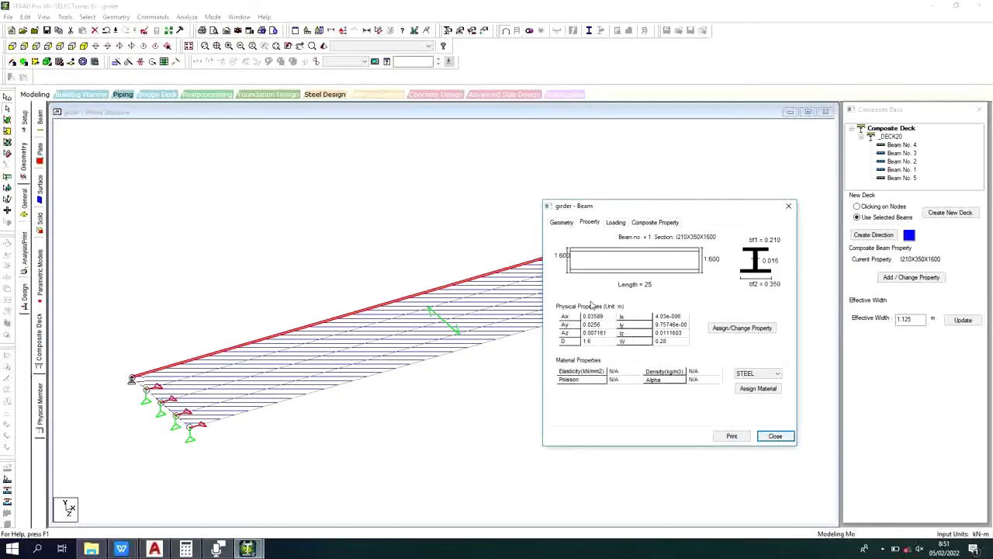
click(562, 224)
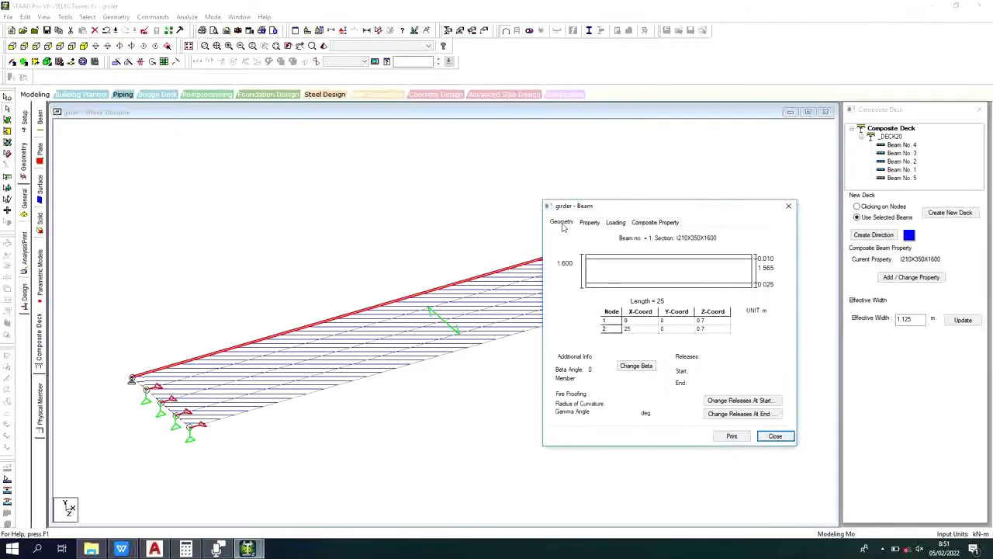
click(653, 221)
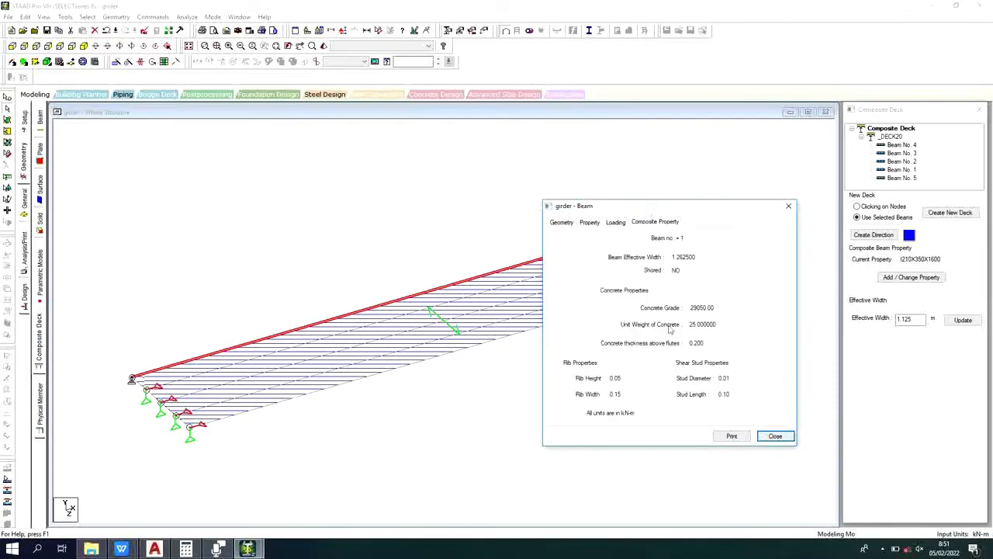
click(756, 437)
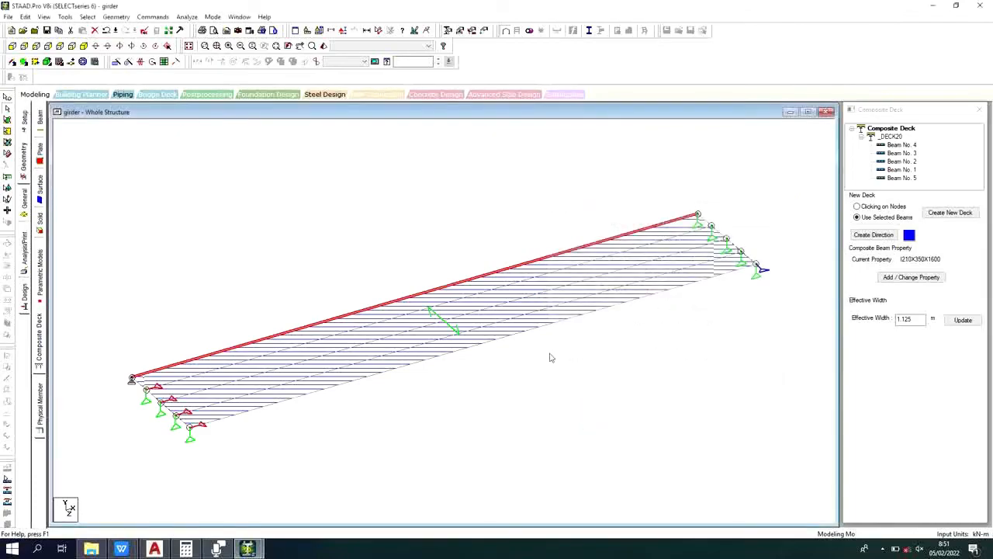
Step: Recheck beam 1's composite deck data against its section property and geometry
click(506, 291)
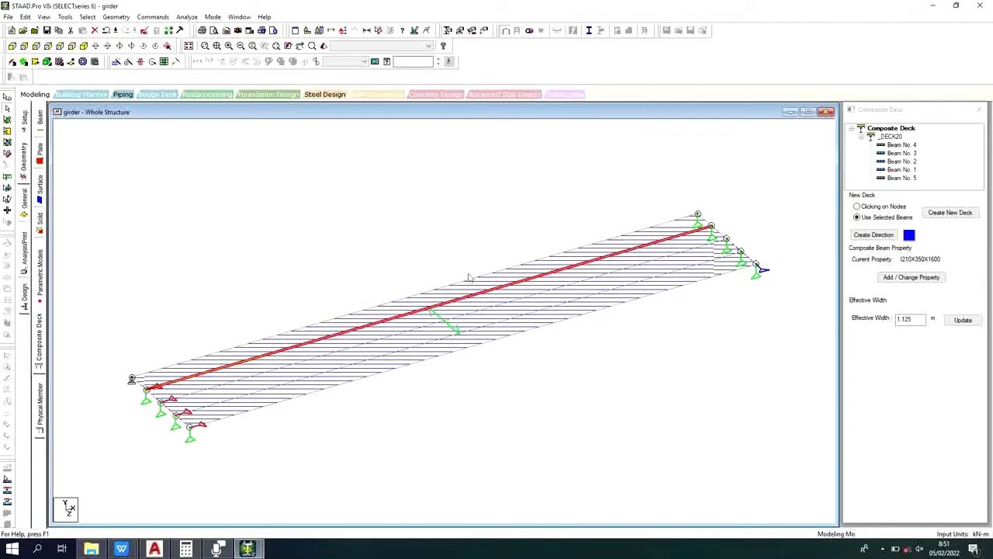
double_click(472, 279)
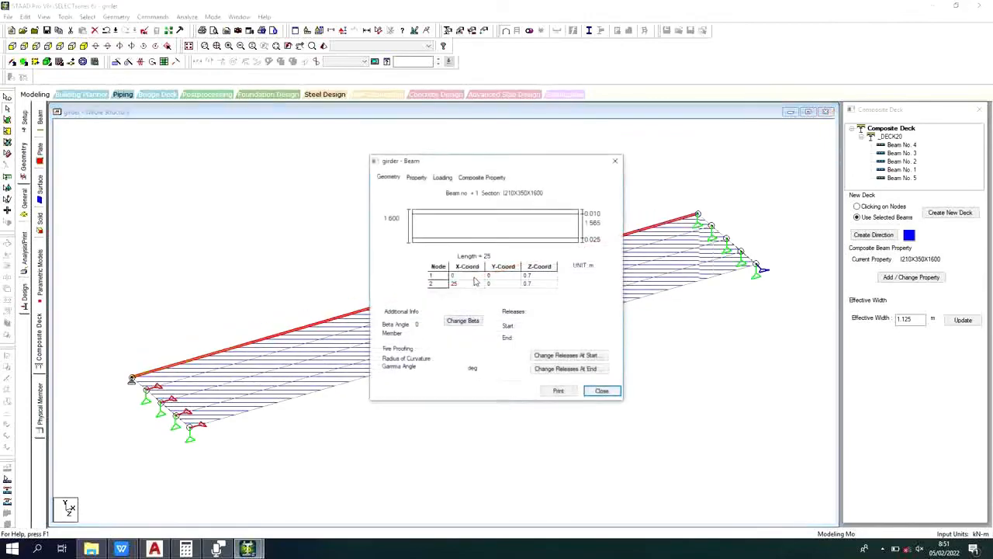
click(491, 178)
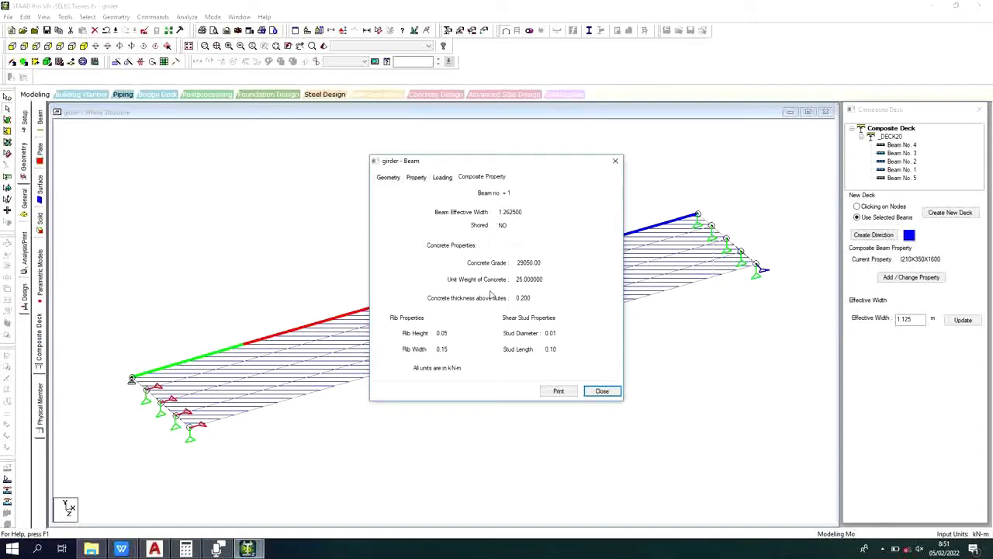
click(416, 177)
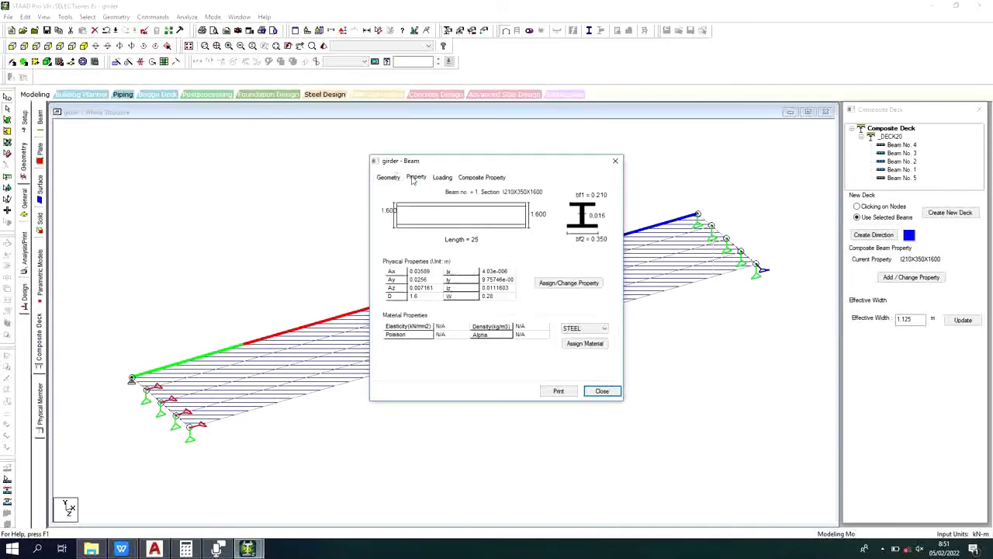
click(395, 177)
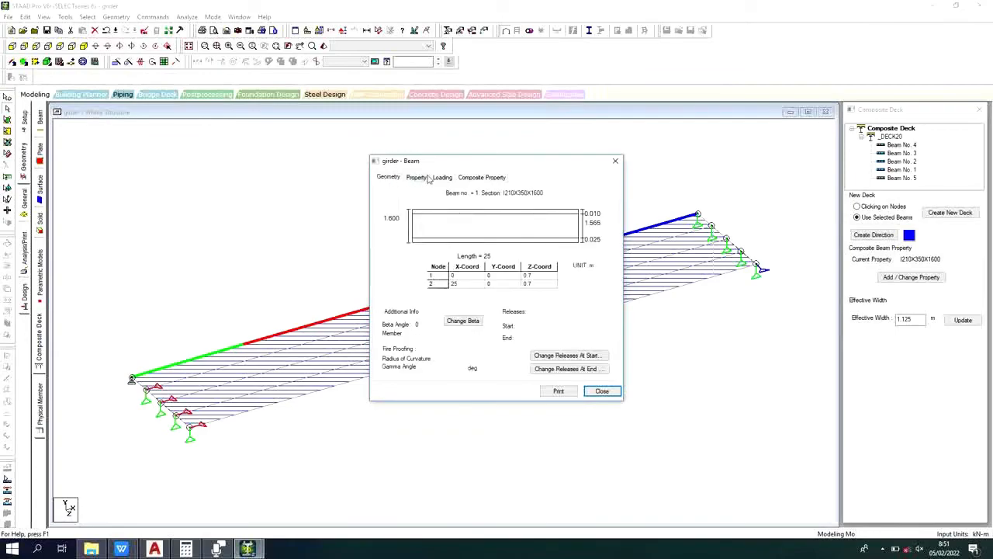
click(477, 177)
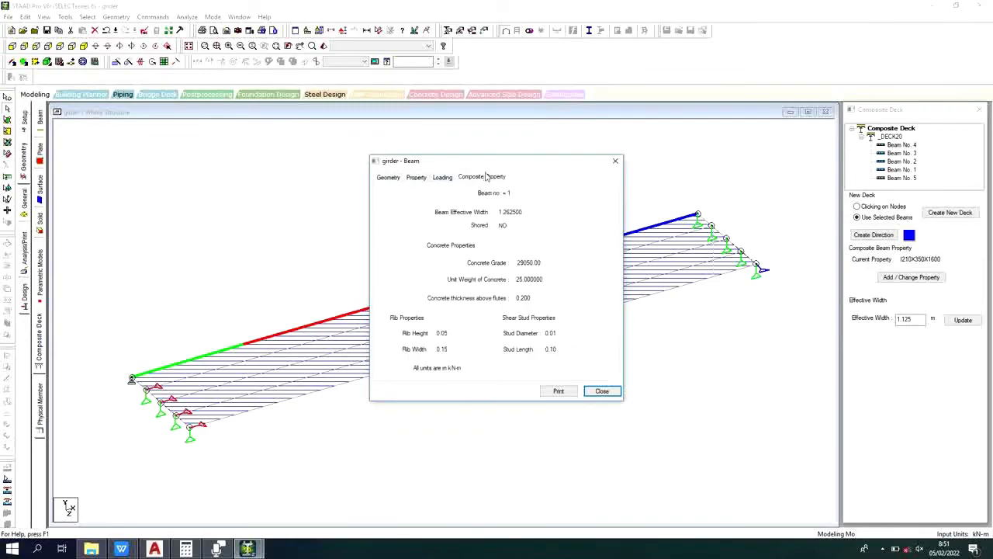
click(601, 391)
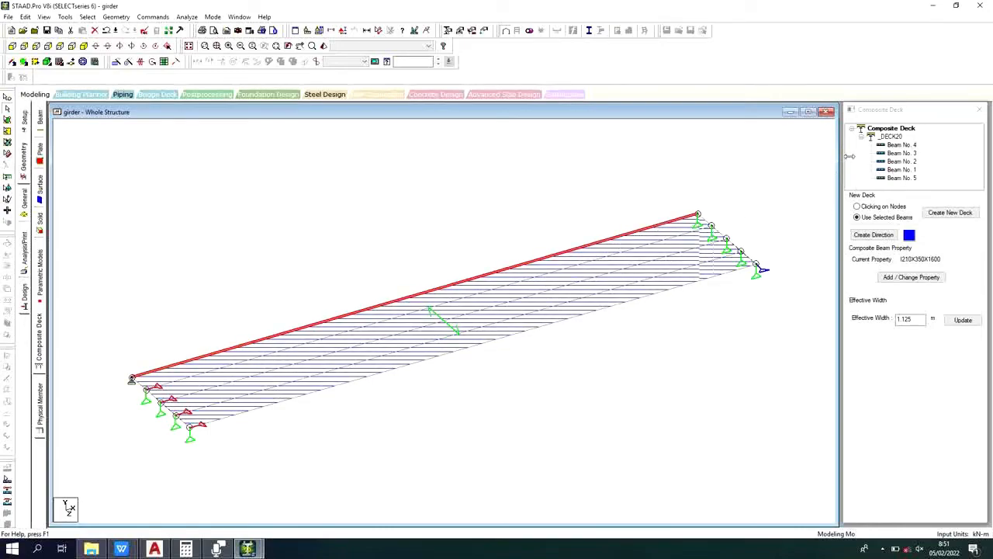
Step: Check beam 1's effective width in the composite deck list and highlight the opposite outer girder and the middle girder in the model
click(886, 169)
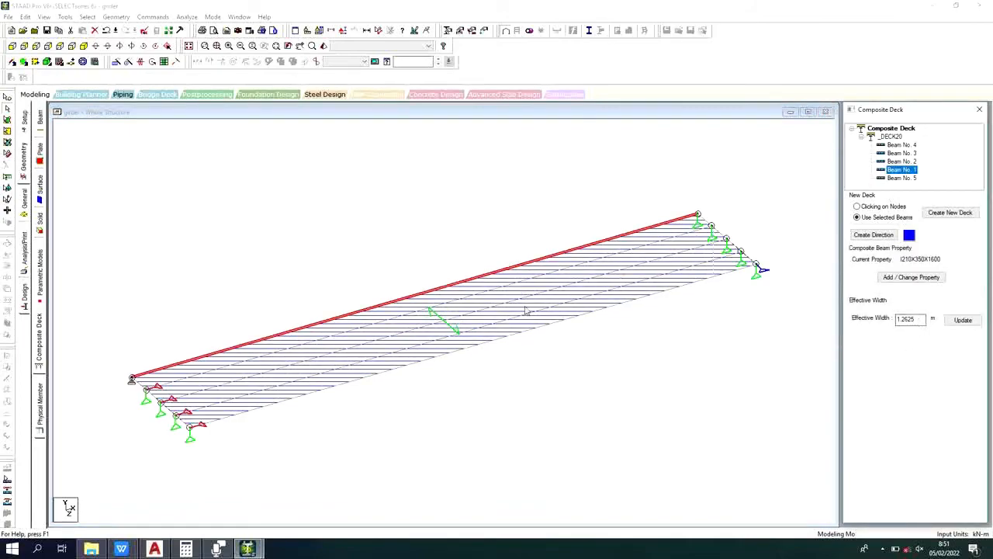
click(581, 317)
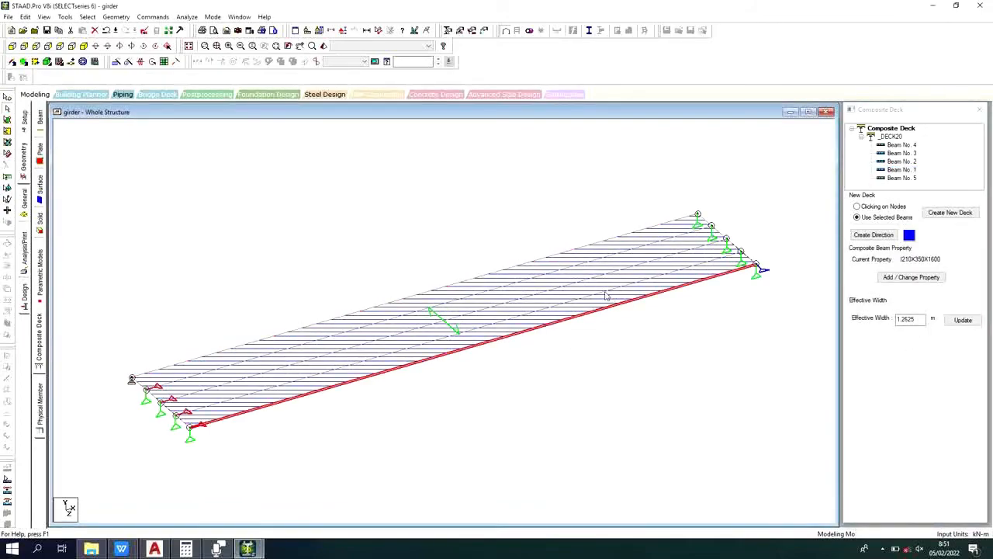
click(604, 293)
click(588, 280)
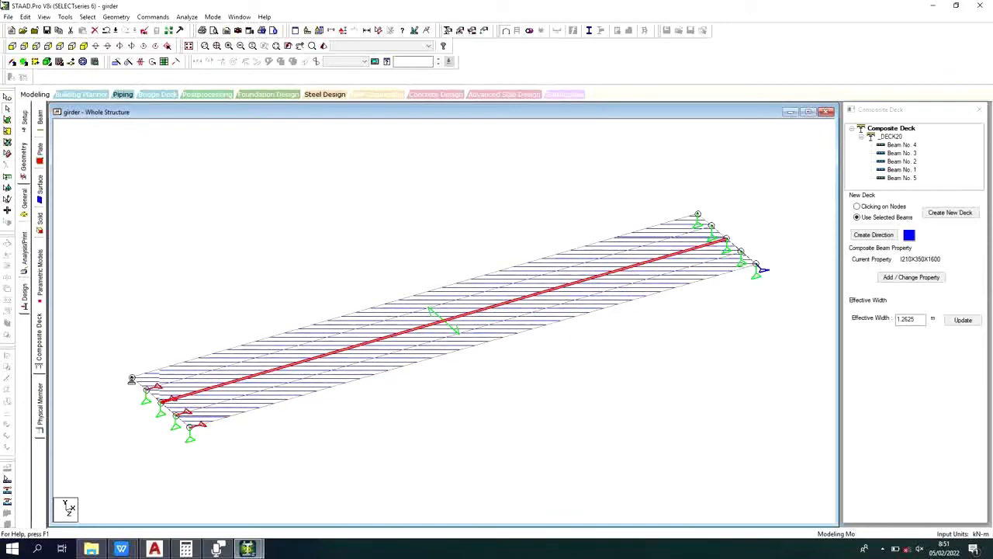
Step: Save the modified structure and open its input command file to examine the member releases, deck definition and supports
click(144, 31)
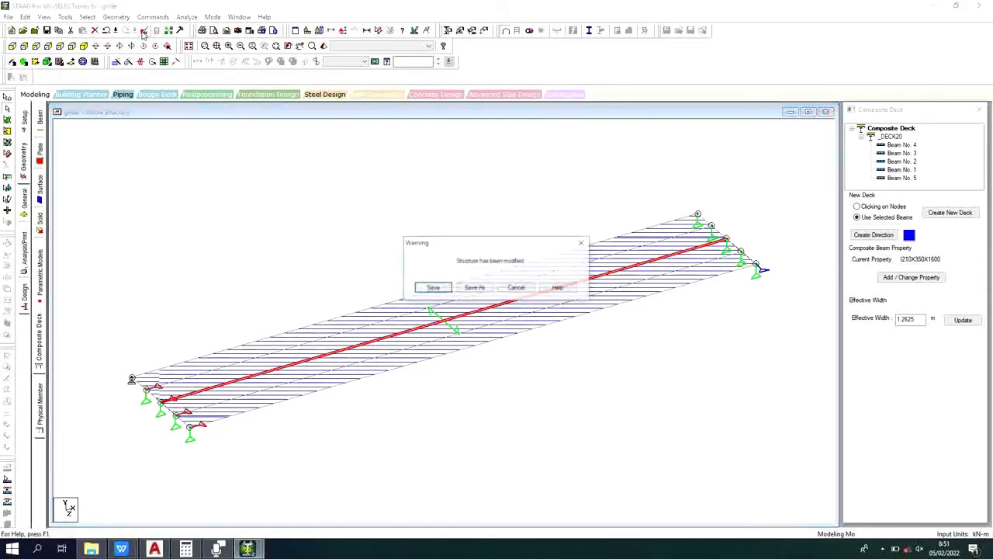
click(420, 286)
scroll(643, 332, down, 3)
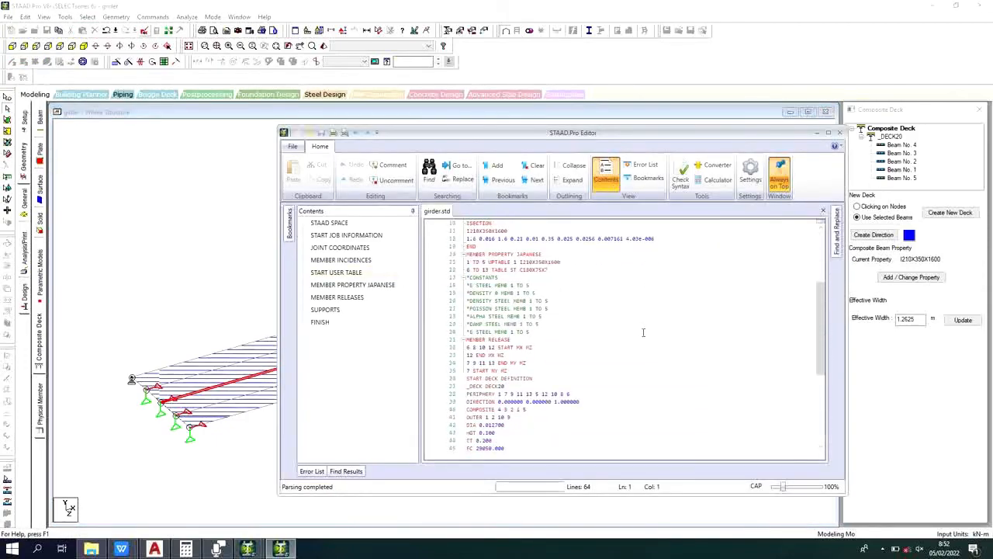
scroll(559, 303, down, 7)
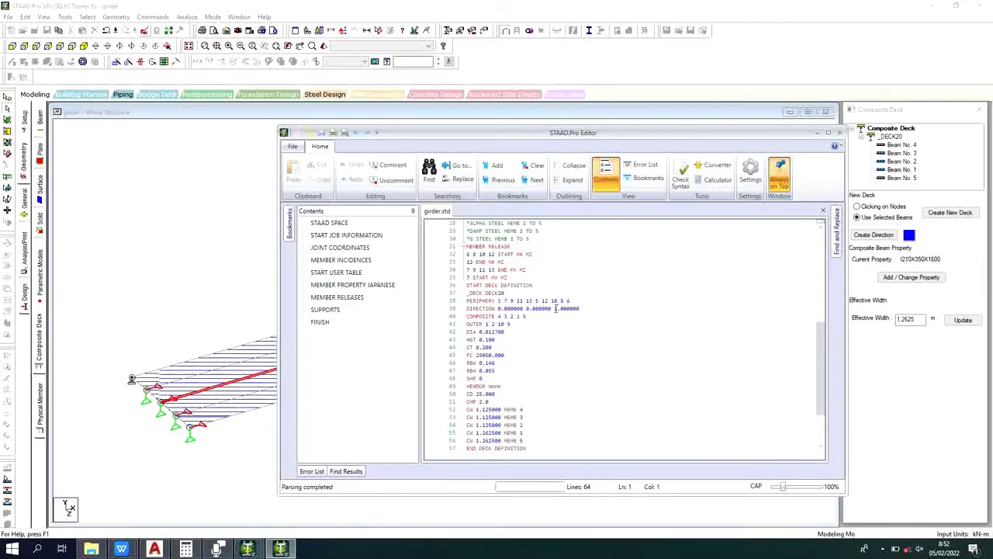
click(513, 362)
scroll(504, 293, up, 3)
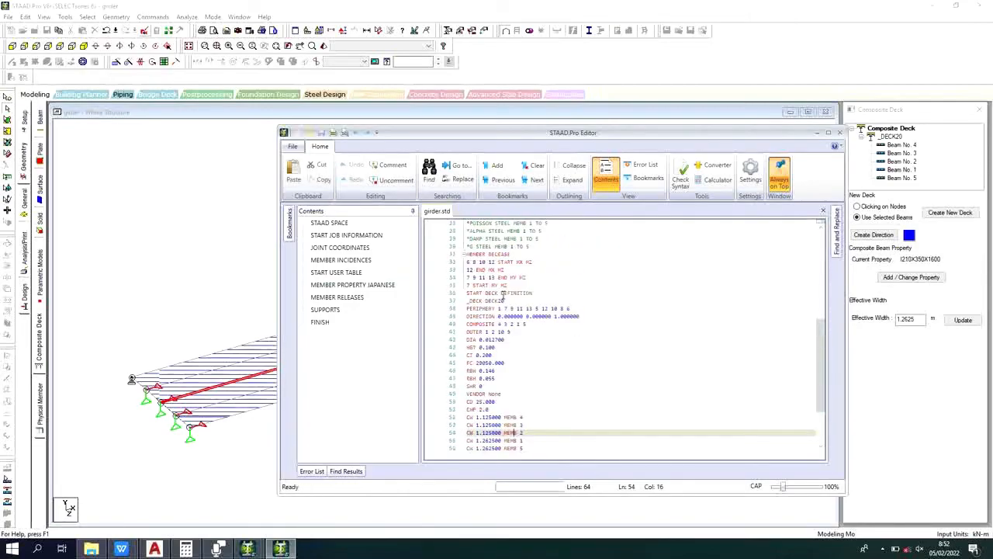
click(534, 316)
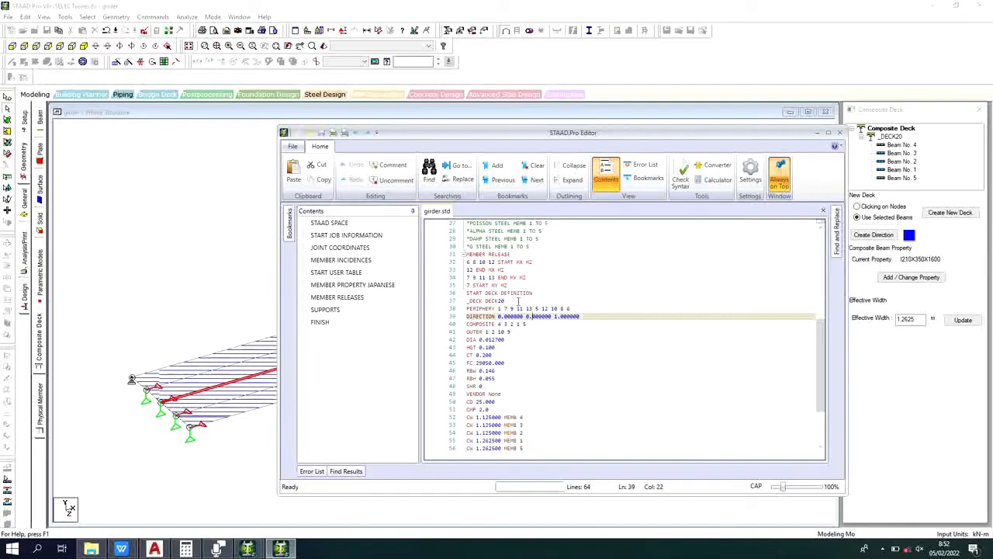
scroll(515, 362, down, 3)
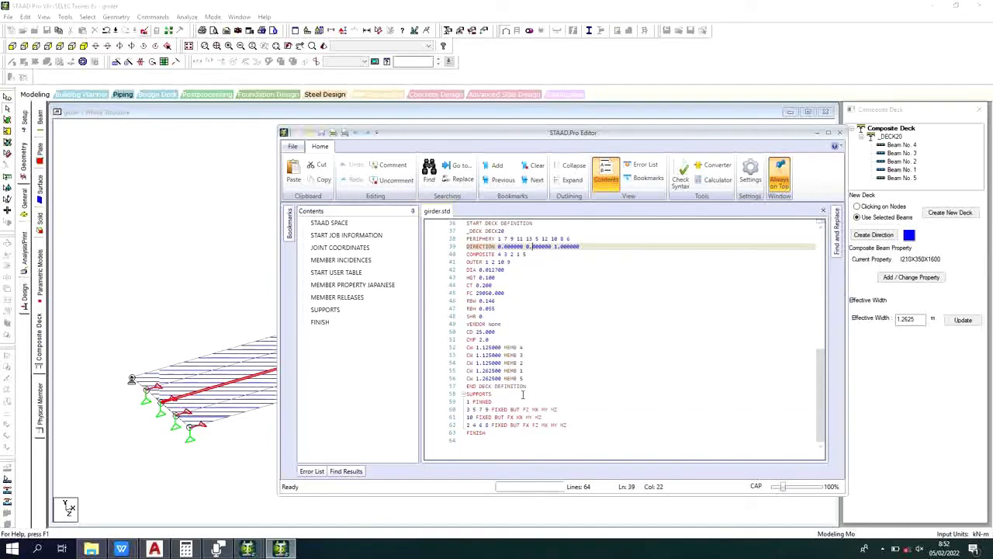
Step: Review the input file from the joint coordinates and user table through the deck definition and supports, and close the editor
scroll(520, 326, up, 4)
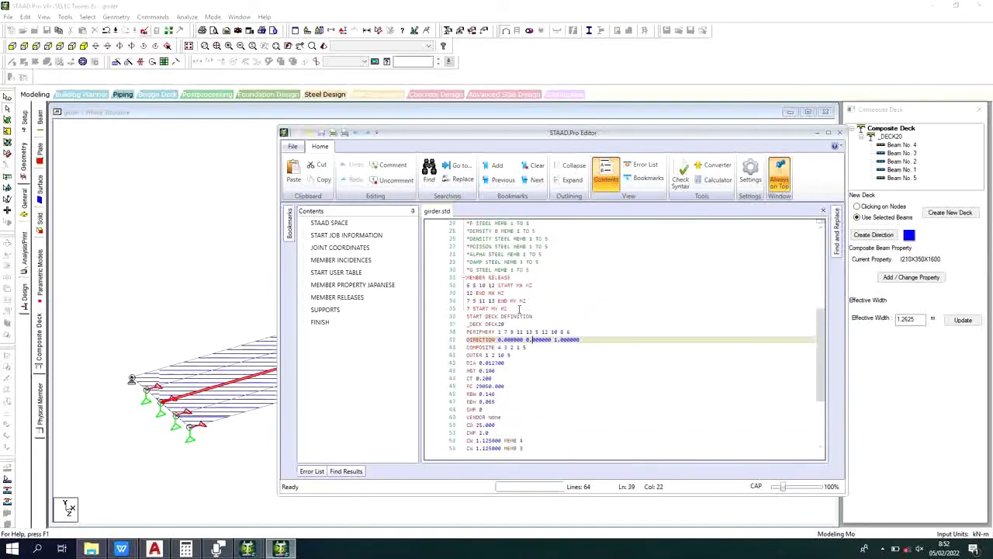
scroll(519, 308, up, 2)
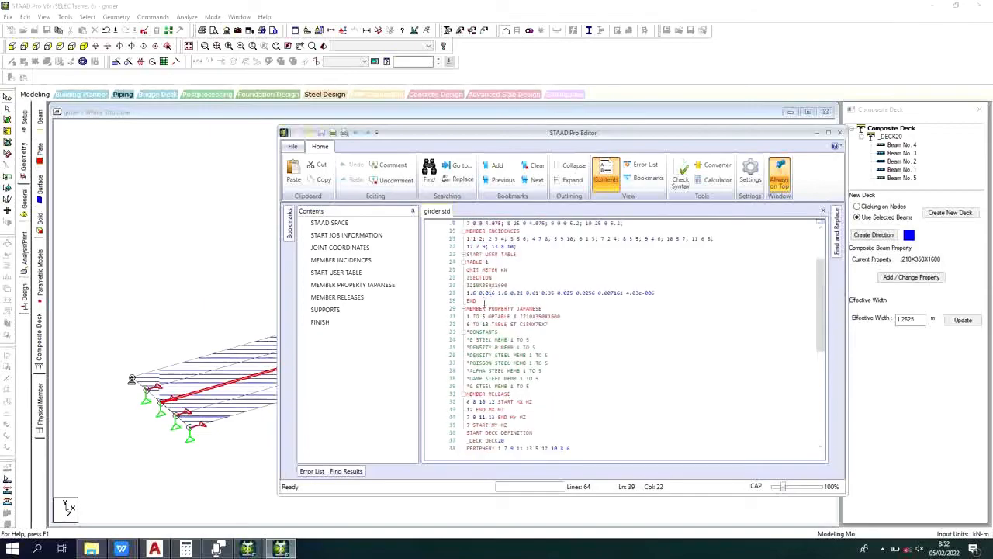
scroll(486, 300, up, 3)
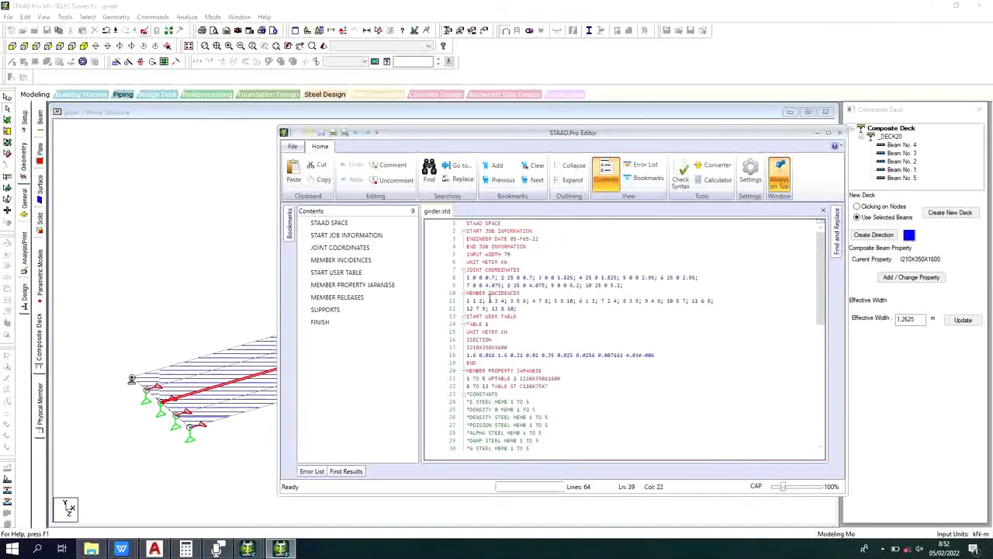
scroll(490, 300, down, 7)
scroll(490, 296, down, 3)
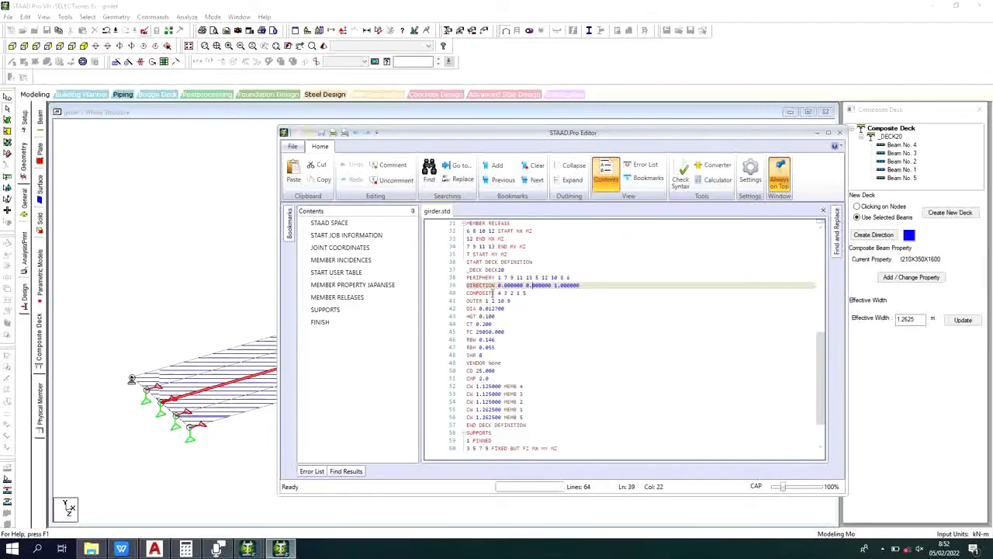
scroll(492, 292, up, 2)
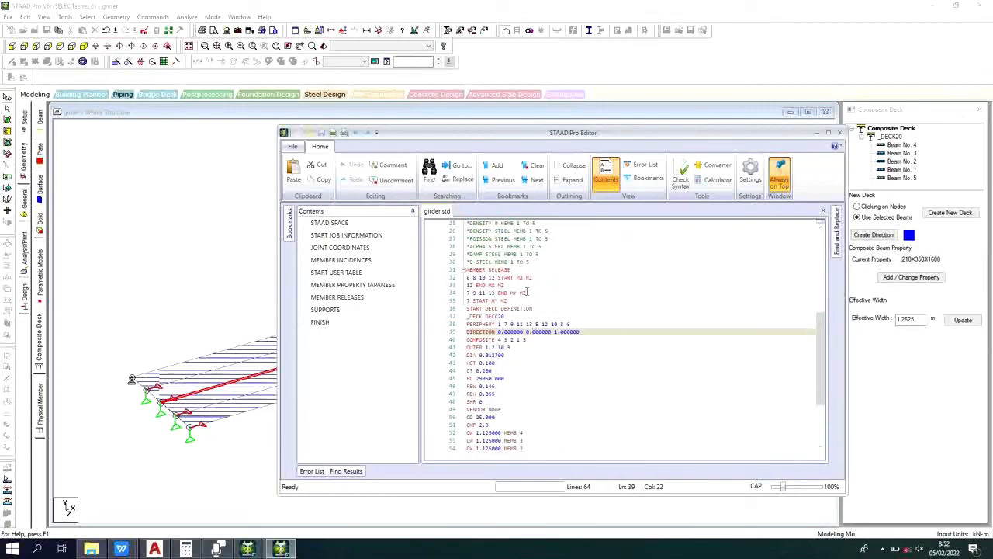
scroll(513, 307, down, 4)
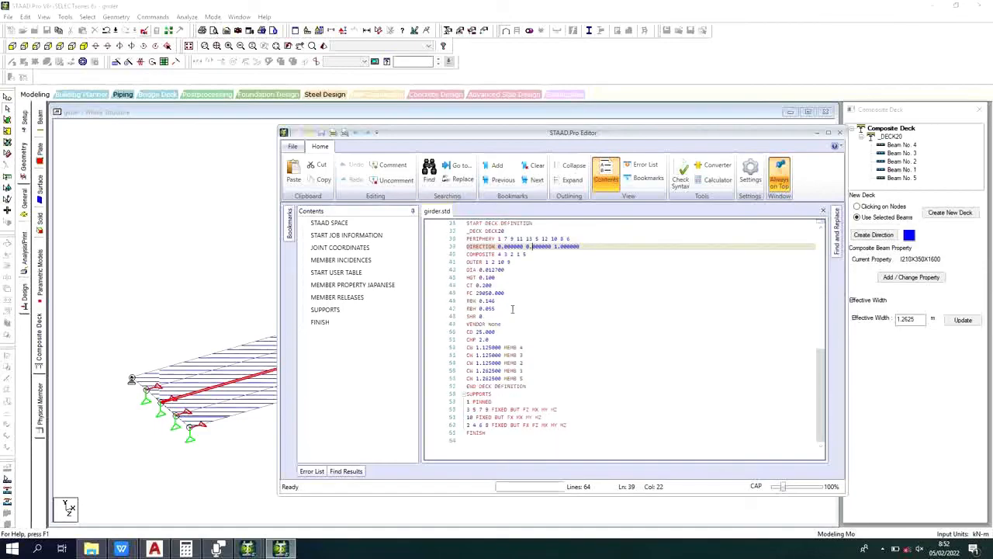
click(495, 401)
scroll(575, 316, up, 2)
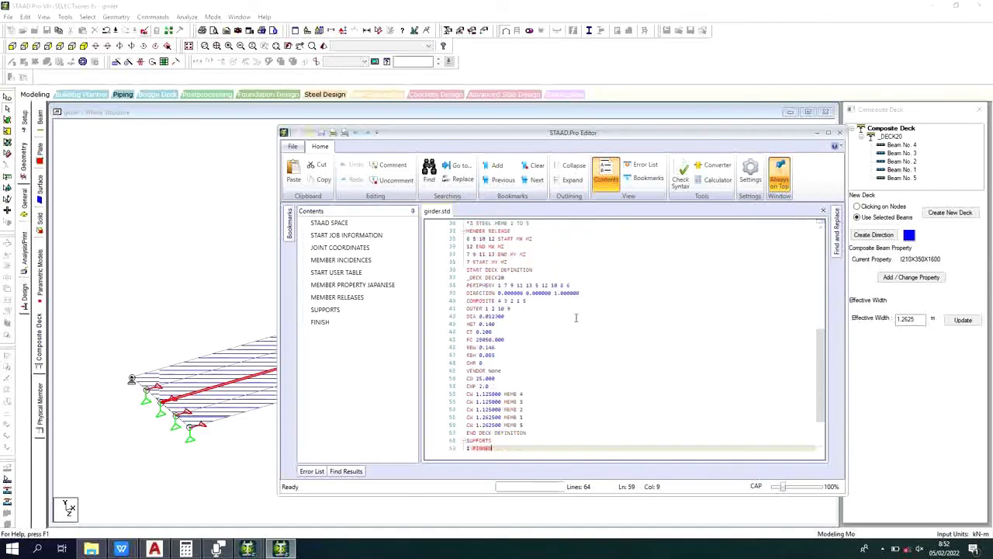
scroll(576, 317, up, 2)
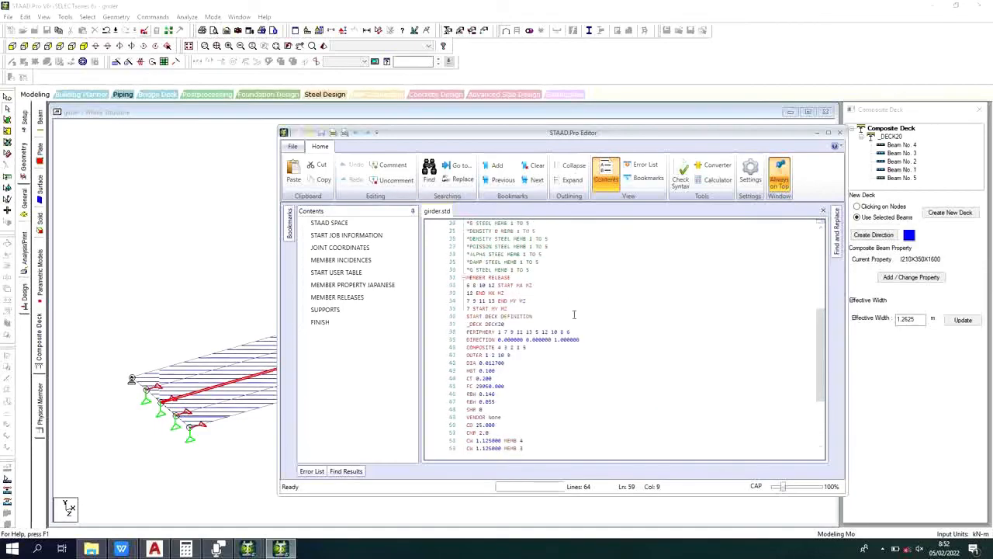
click(839, 133)
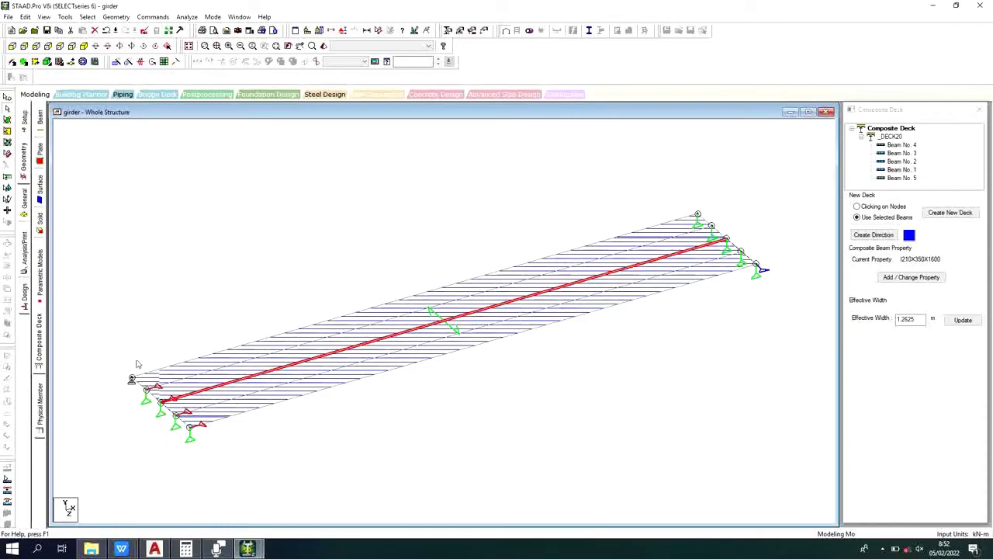
click(602, 161)
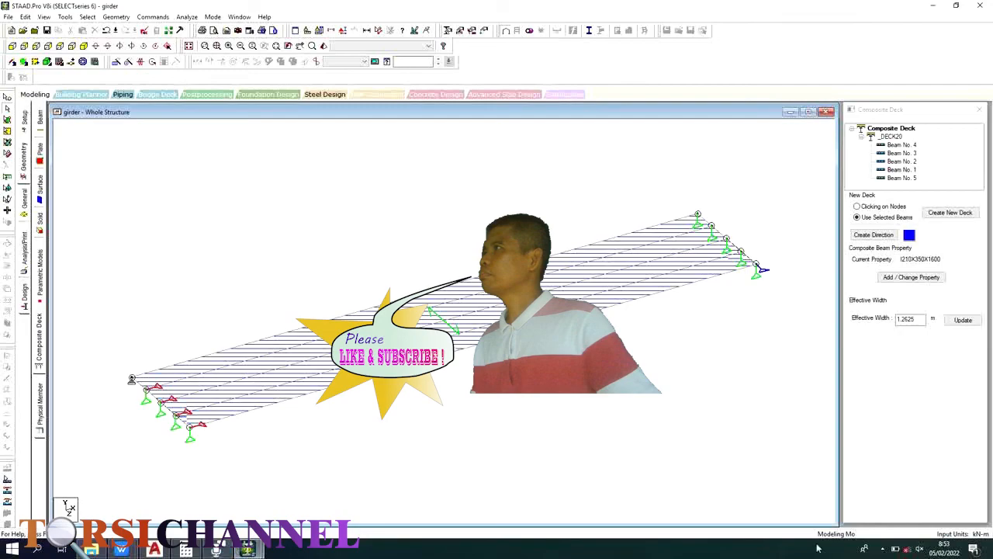
click(884, 549)
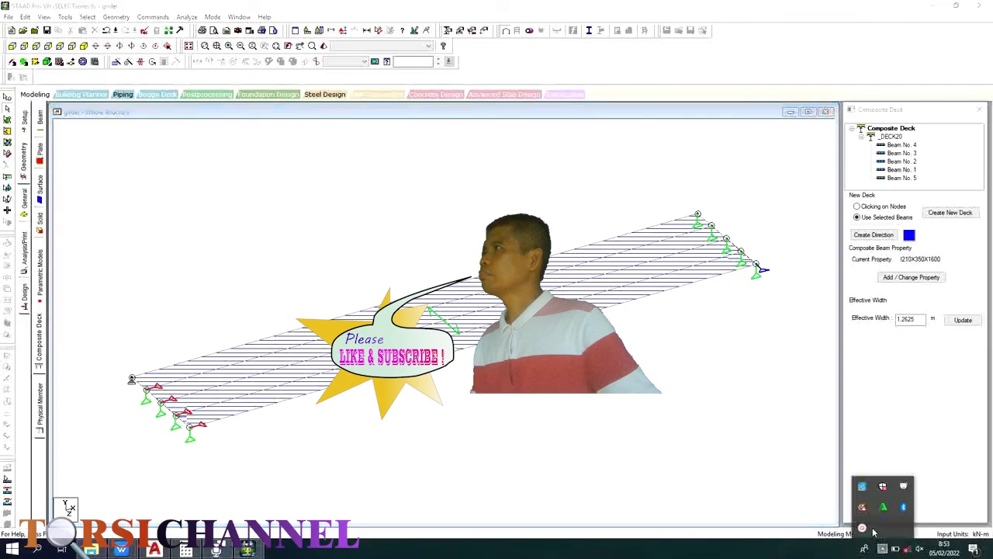